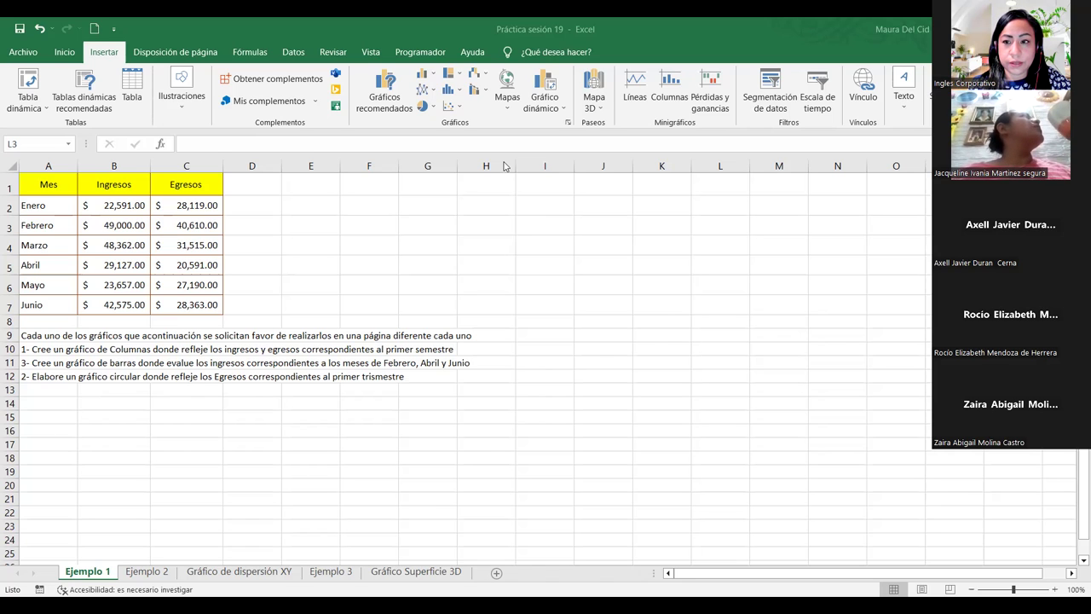
Select the monthly income and expense table, cells A1:C7, including its headers.
{"action": "left_click", "coordinate": [192, 269]}
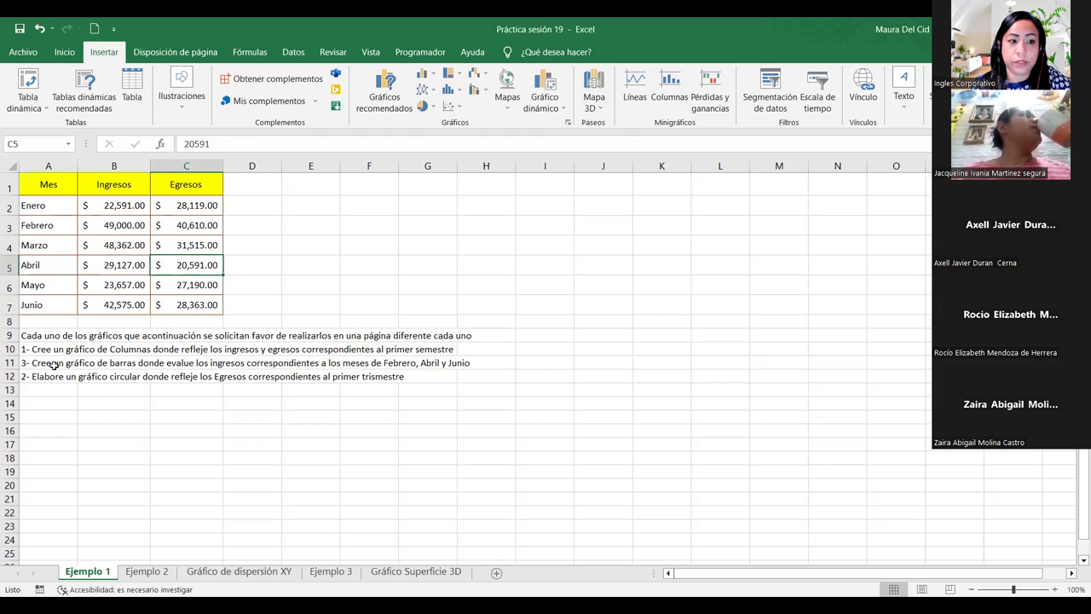
{"action": "left_click", "coordinate": [40, 335]}
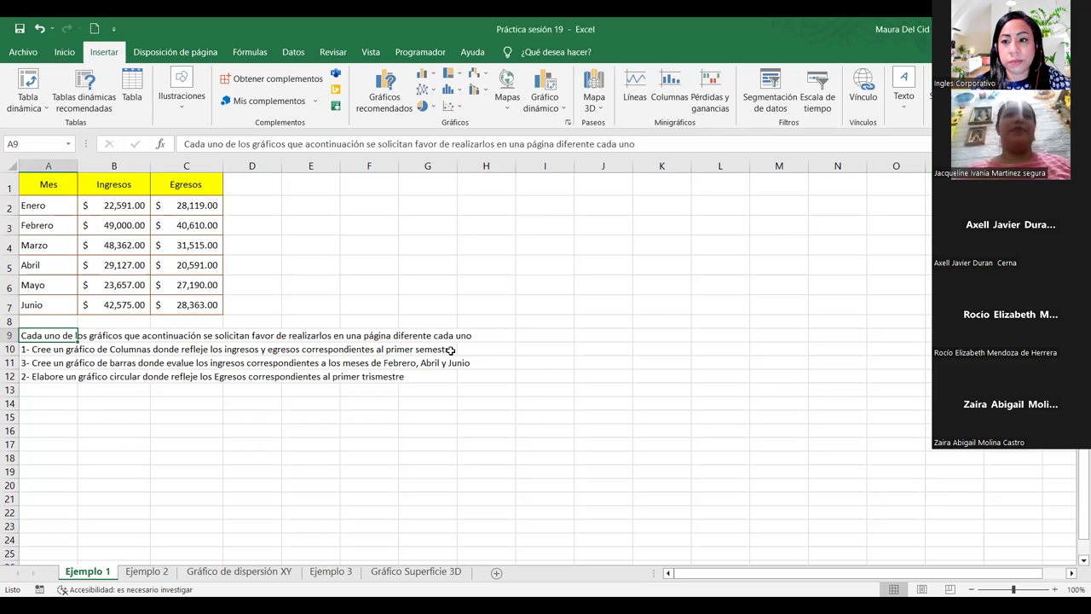
{"action": "left_click", "coordinate": [48, 184]}
{"action": "left_click_drag", "start_coordinate": [49, 184], "coordinate": [206, 308]}
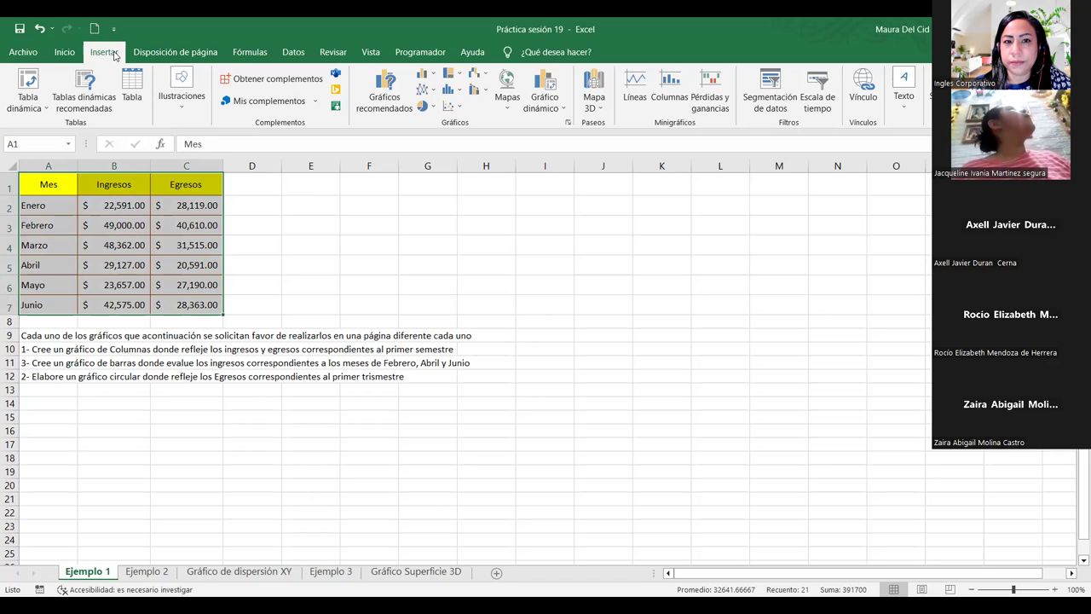
Examine the available chart types: column and bar, line and area, scatter and bubble, hierarchy, and waterfall, stock, surface and radar.
{"action": "left_click", "coordinate": [426, 77]}
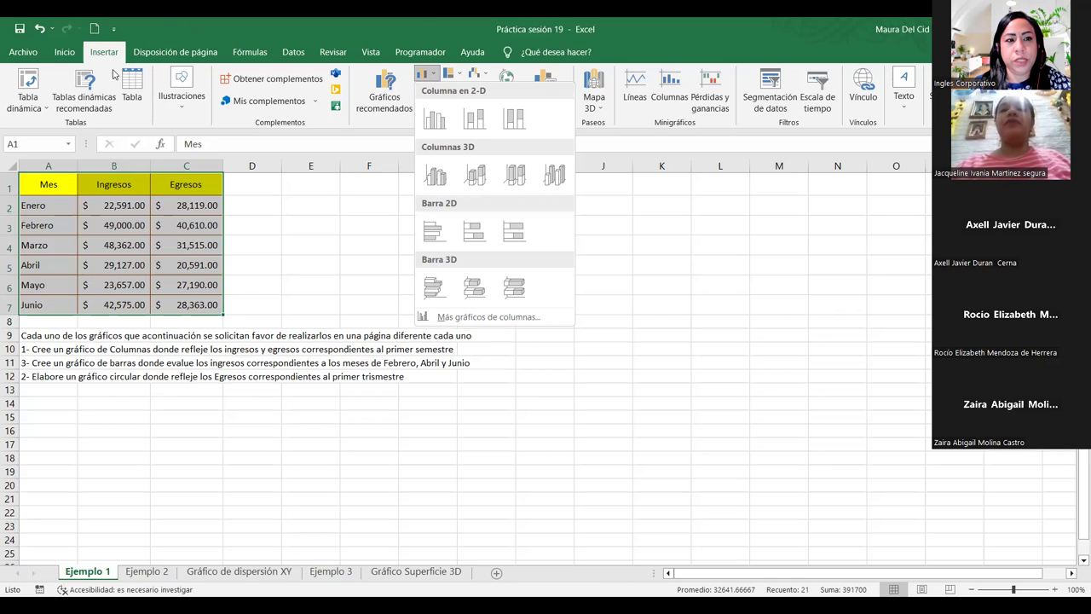
{"action": "left_click", "coordinate": [296, 86]}
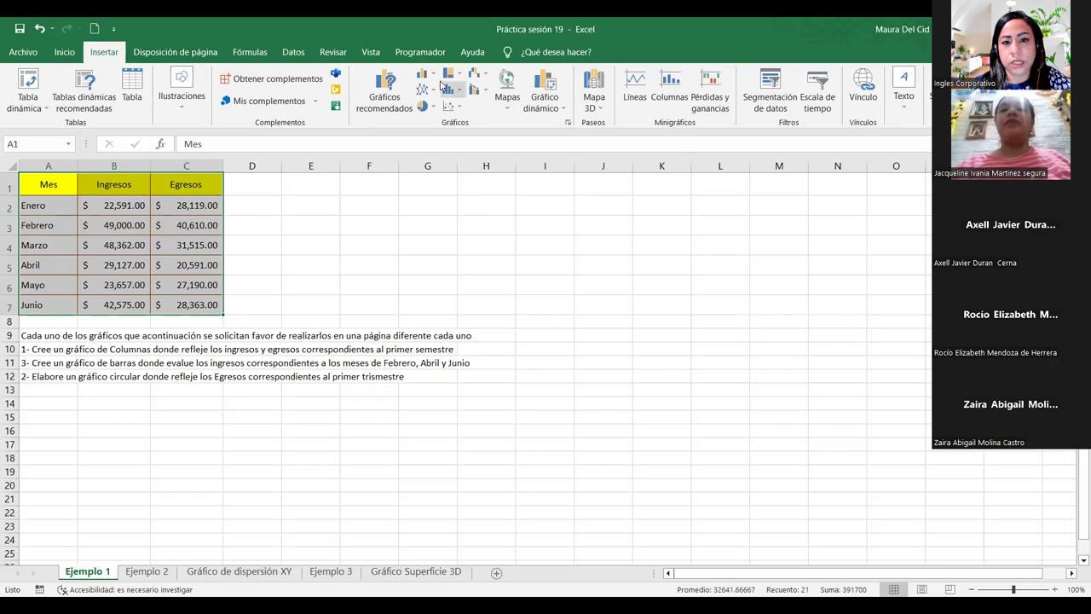
{"action": "left_click", "coordinate": [434, 76]}
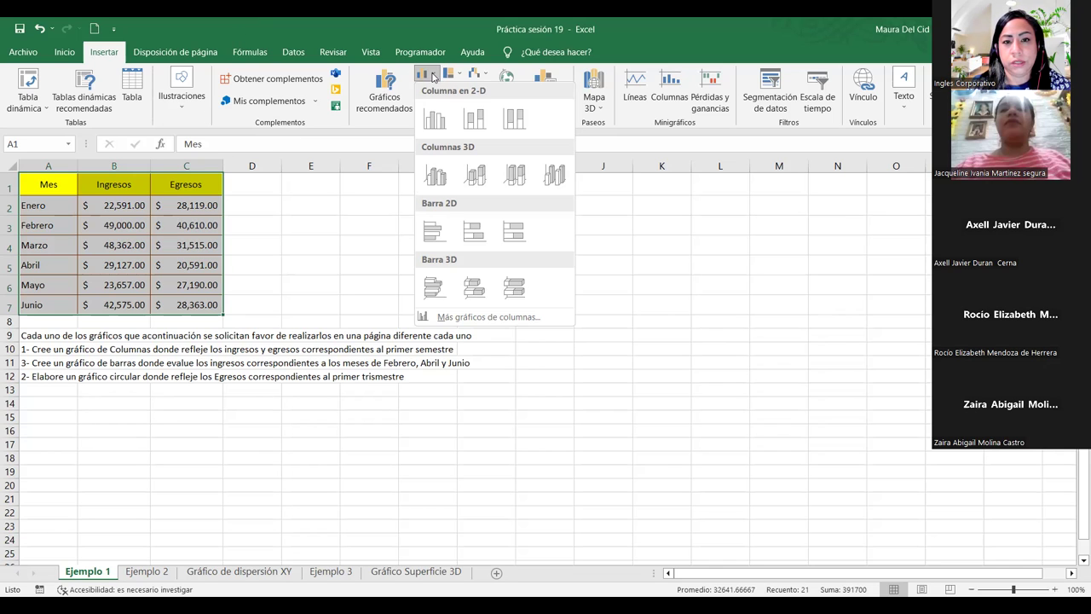
{"action": "left_click", "coordinate": [438, 76]}
{"action": "left_click", "coordinate": [430, 96]}
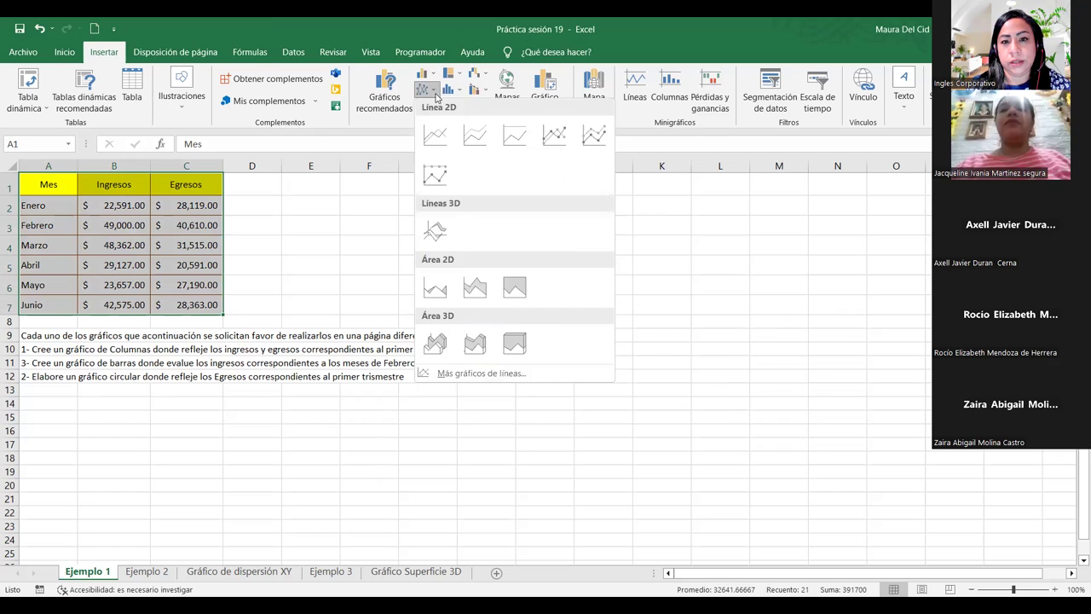
{"action": "left_click", "coordinate": [437, 98]}
{"action": "left_click", "coordinate": [455, 105]}
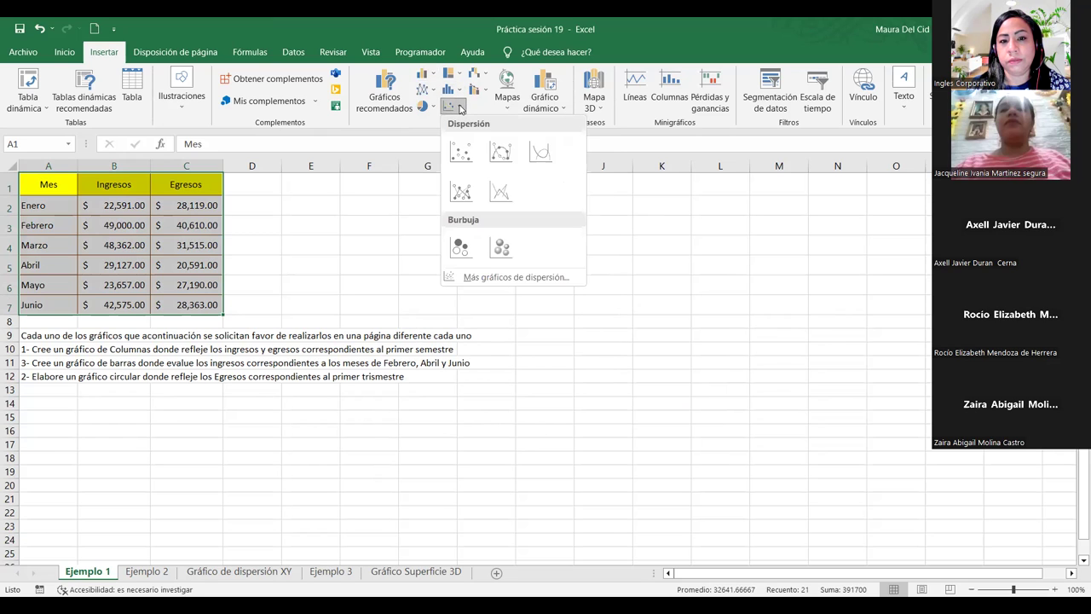
{"action": "left_click", "coordinate": [452, 73]}
{"action": "left_click", "coordinate": [452, 73]}
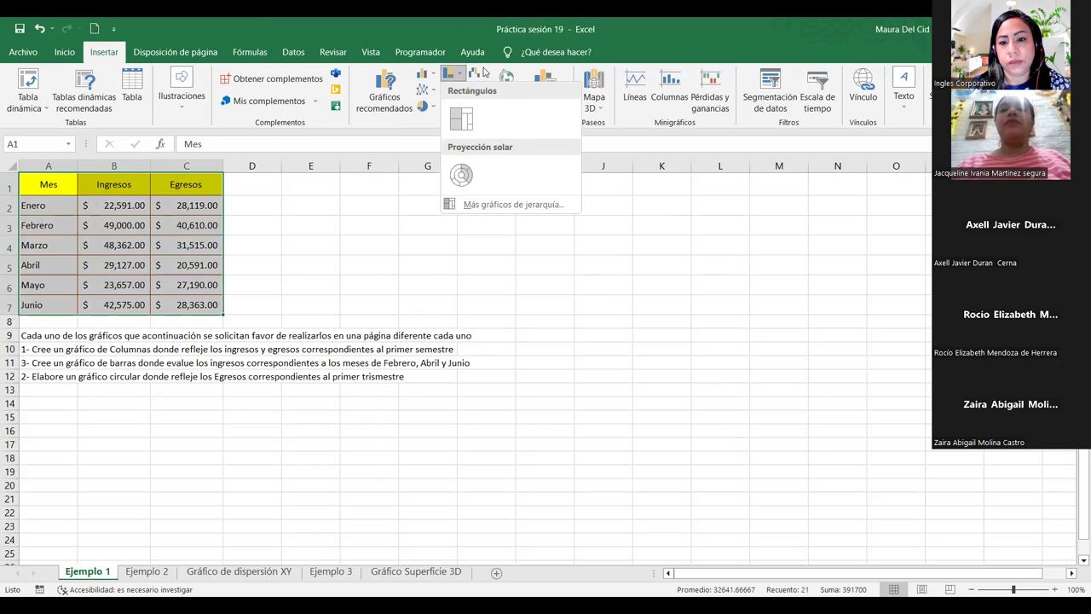
{"action": "left_click", "coordinate": [480, 74]}
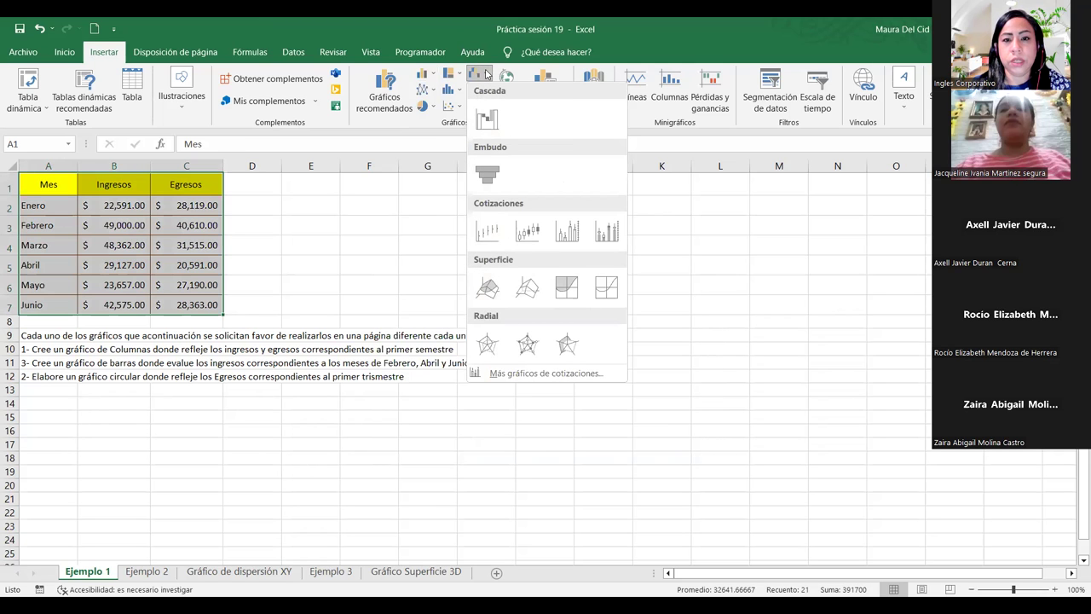
{"action": "left_click", "coordinate": [486, 75]}
{"action": "left_click", "coordinate": [435, 76]}
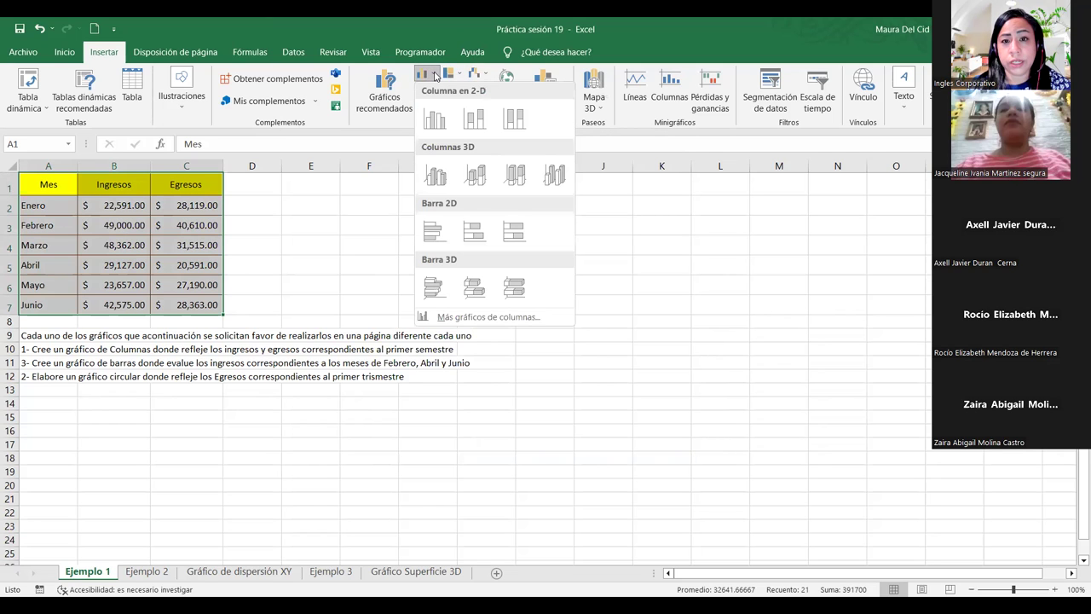
{"action": "left_click", "coordinate": [434, 76]}
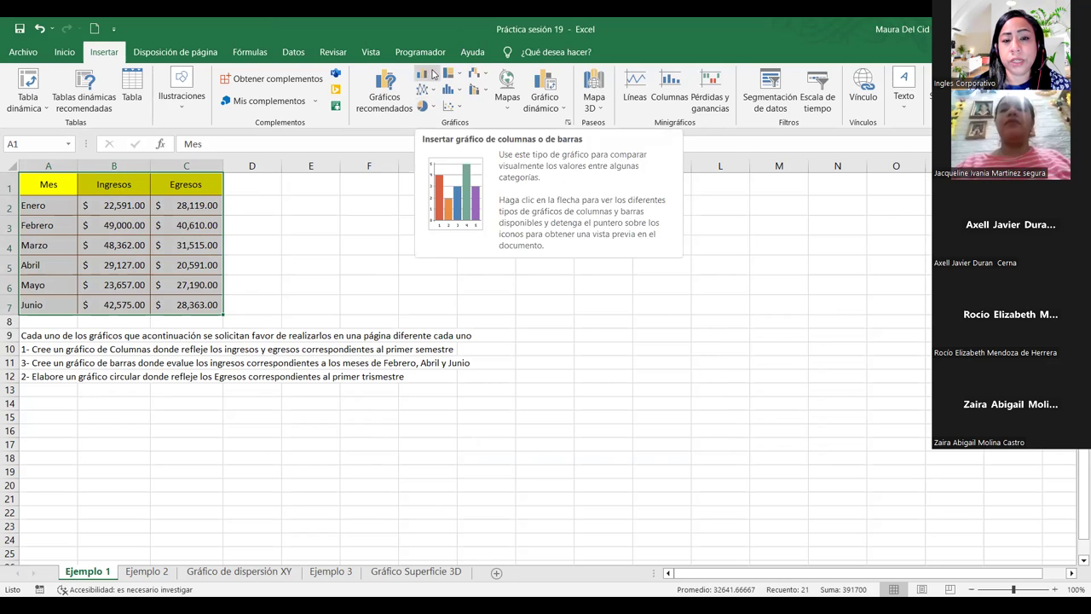
Insert a 2-D clustered column chart of the selected Ingresos and Egresos data.
{"action": "left_click", "coordinate": [432, 74]}
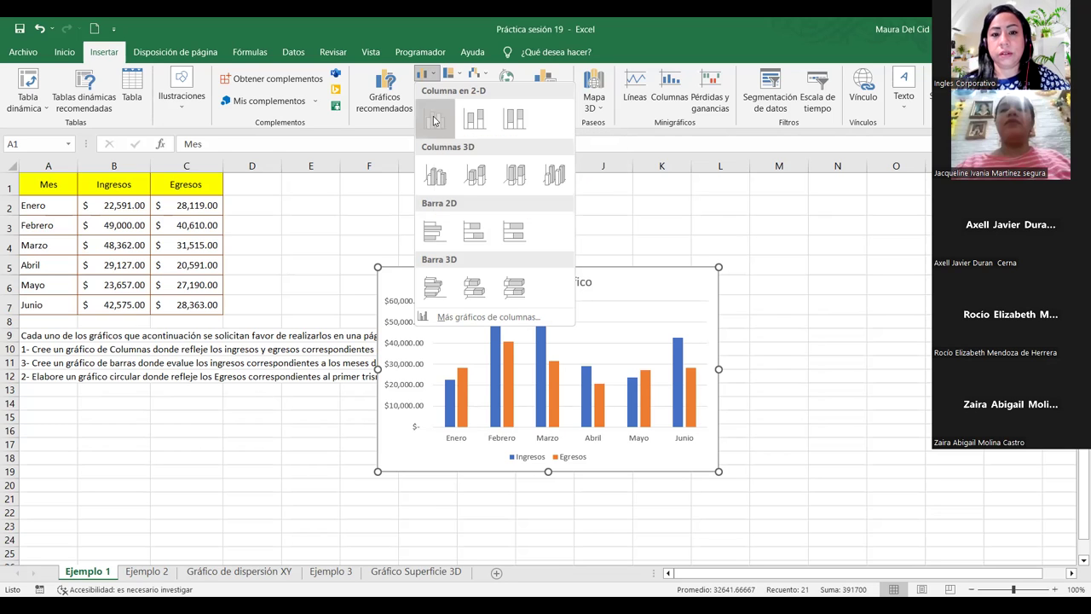
{"action": "left_click", "coordinate": [434, 120]}
Move the column chart beside the instructions, starting at column H in row 1, and enlarge it to about 12.5 cm high by 20.7 cm wide.
{"action": "left_click_drag", "start_coordinate": [442, 289], "coordinate": [555, 201]}
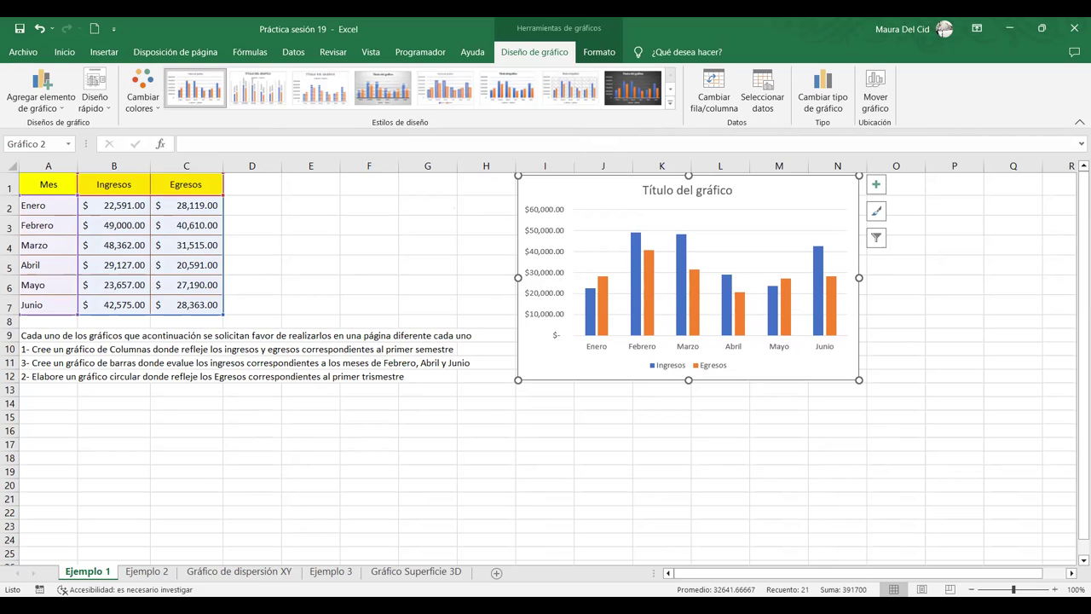
{"action": "left_click_drag", "start_coordinate": [580, 183], "coordinate": [541, 178]}
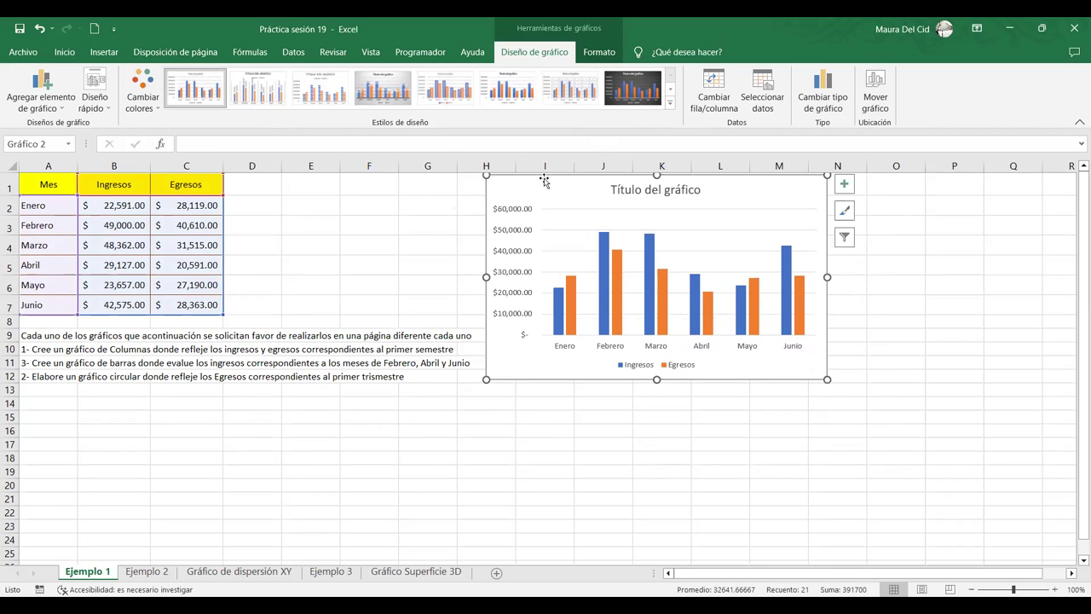
{"action": "left_click_drag", "start_coordinate": [834, 379], "coordinate": [1041, 508]}
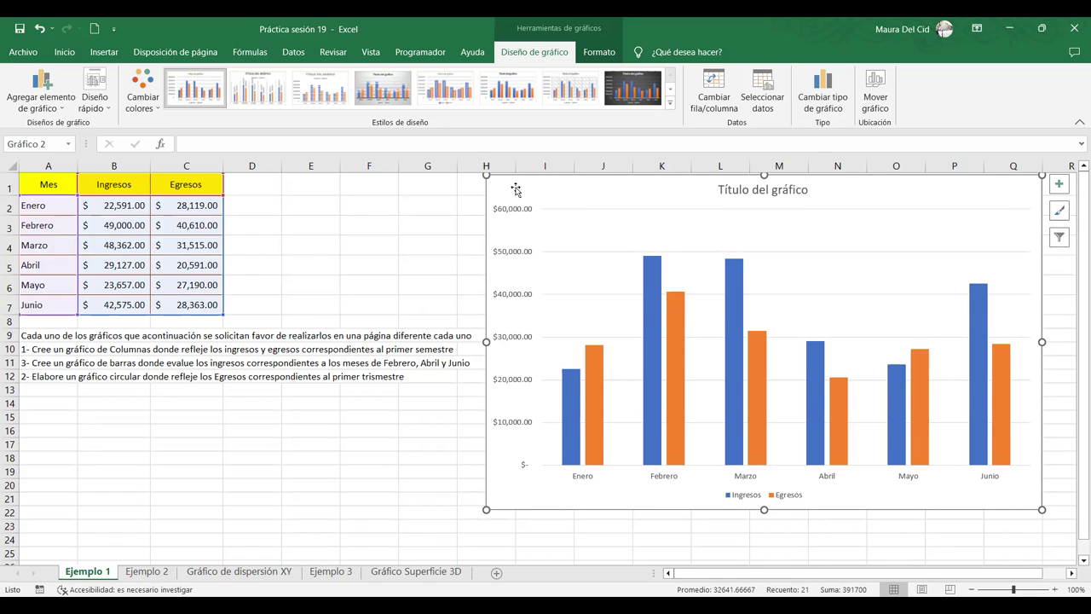
{"action": "double_click", "coordinate": [732, 189]}
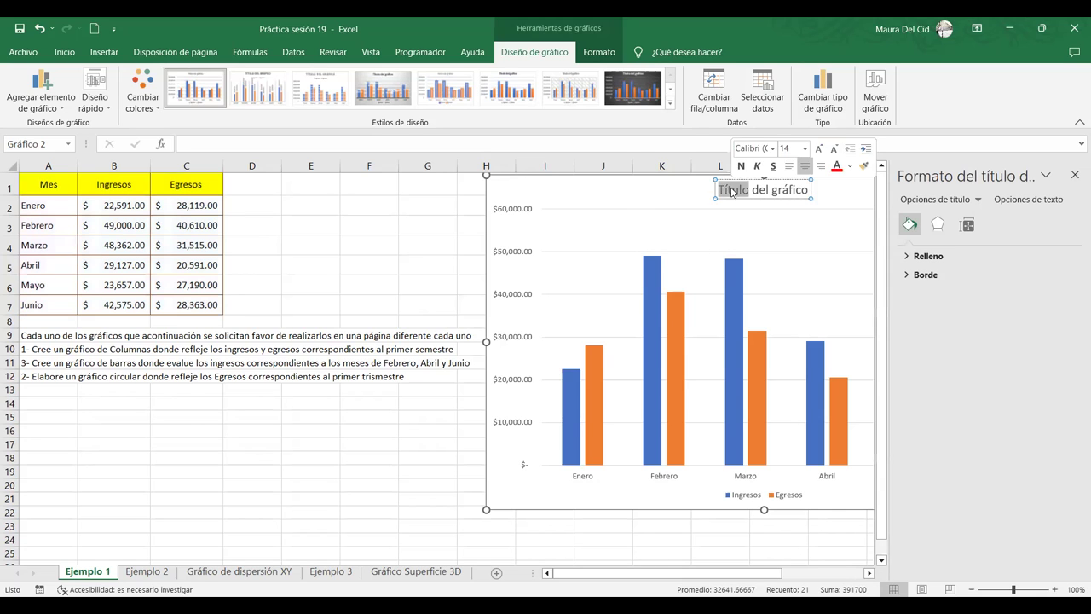
{"action": "left_click", "coordinate": [1075, 175]}
{"action": "left_click", "coordinate": [624, 188]}
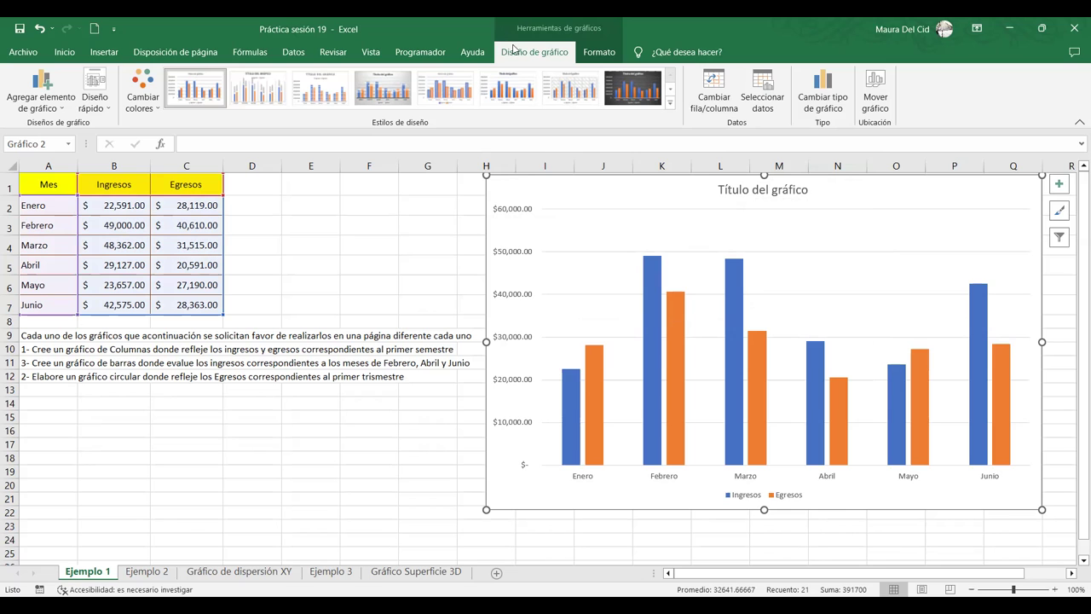
Examine the chart's design and format options: addable chart elements, quick layouts, colour sets, chart styles and the list of selectable chart parts.
{"action": "left_click", "coordinate": [597, 51]}
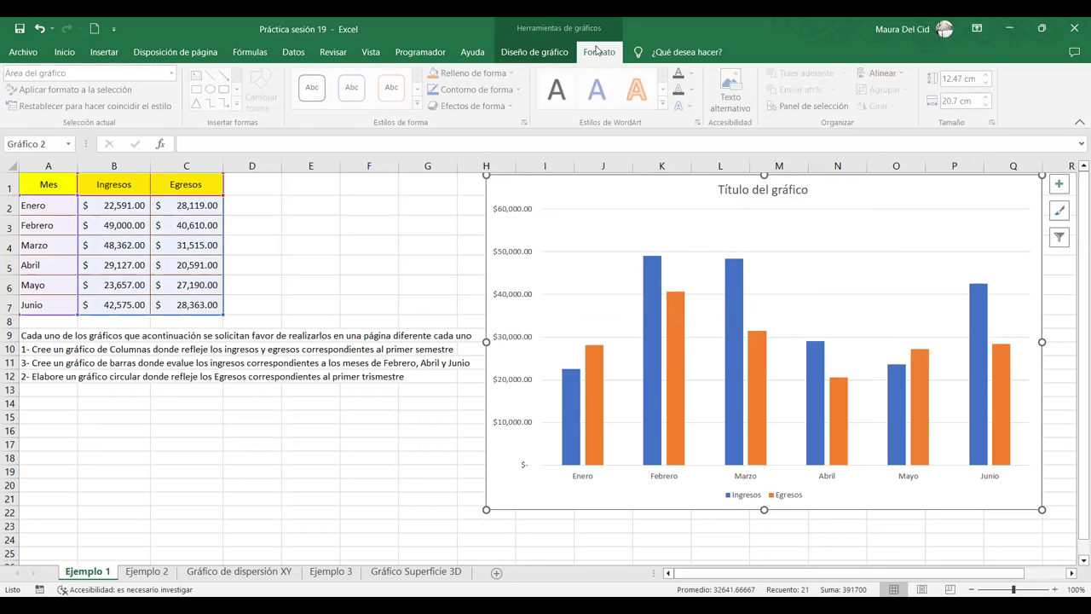
{"action": "left_click", "coordinate": [538, 51]}
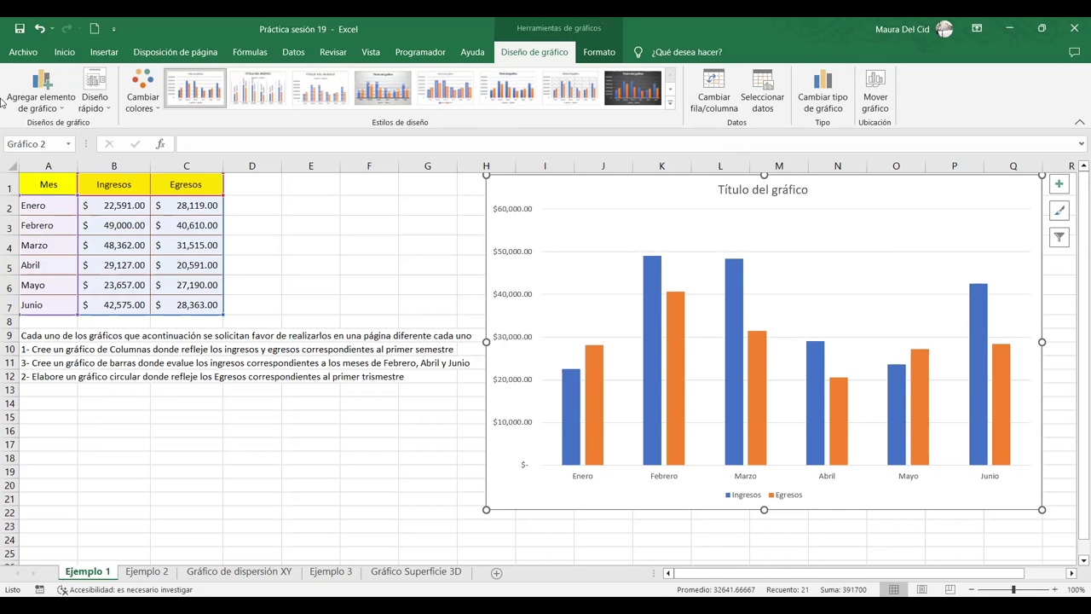
{"action": "left_click", "coordinate": [59, 109]}
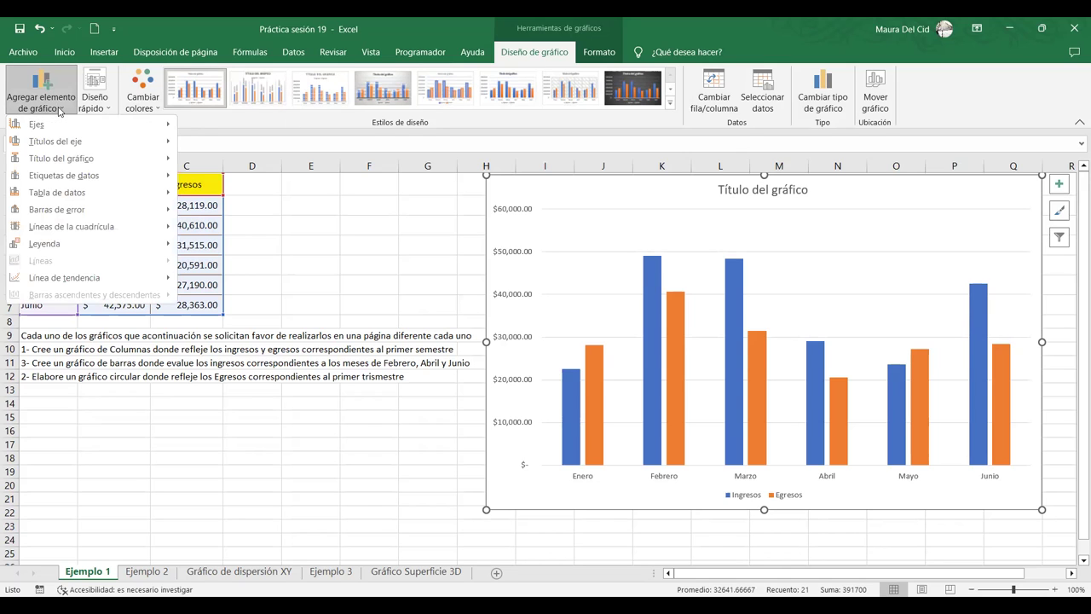
{"action": "mouse_move", "coordinate": [75, 277]}
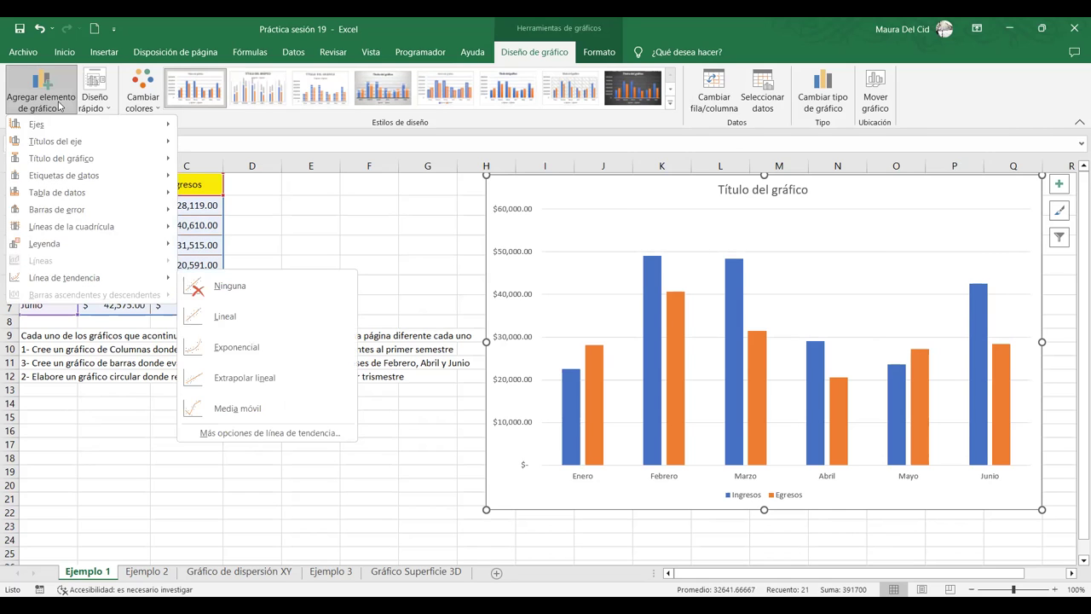
{"action": "mouse_move", "coordinate": [56, 143]}
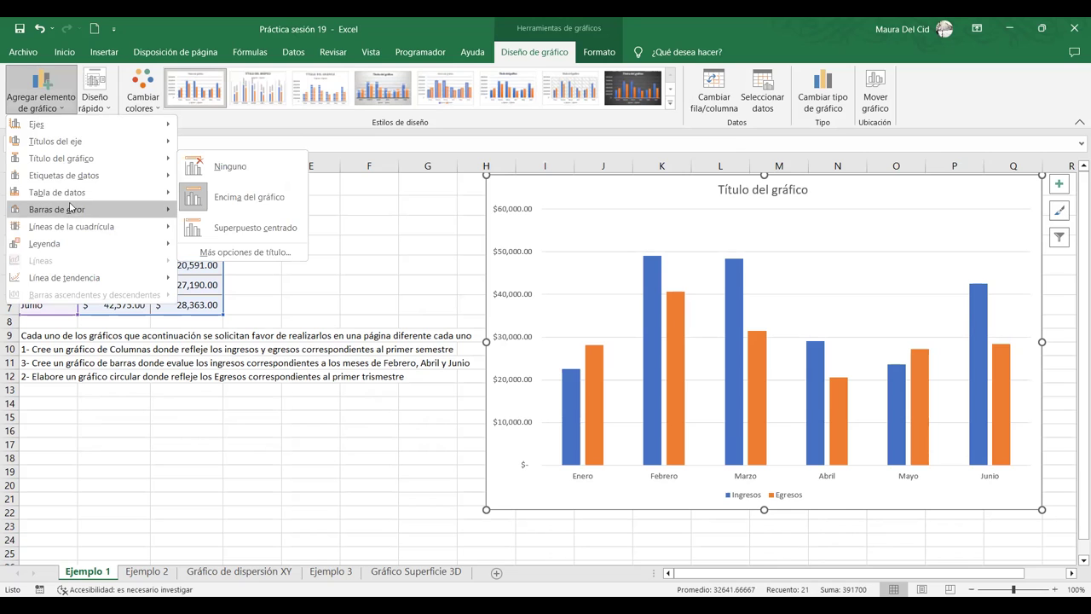
{"action": "left_click", "coordinate": [100, 103]}
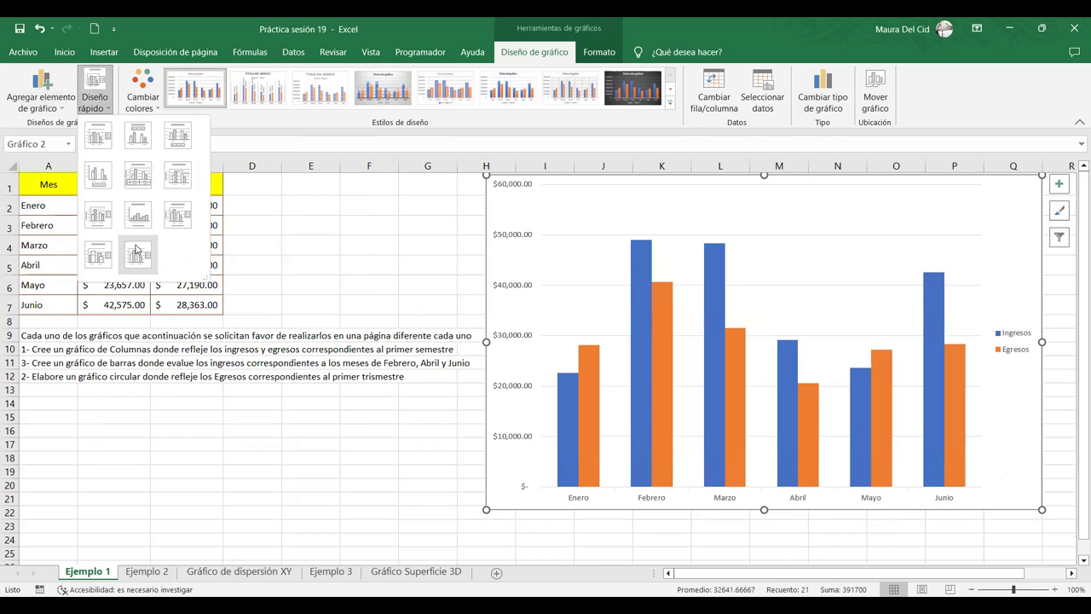
{"action": "left_click", "coordinate": [154, 110]}
{"action": "left_click", "coordinate": [154, 110]}
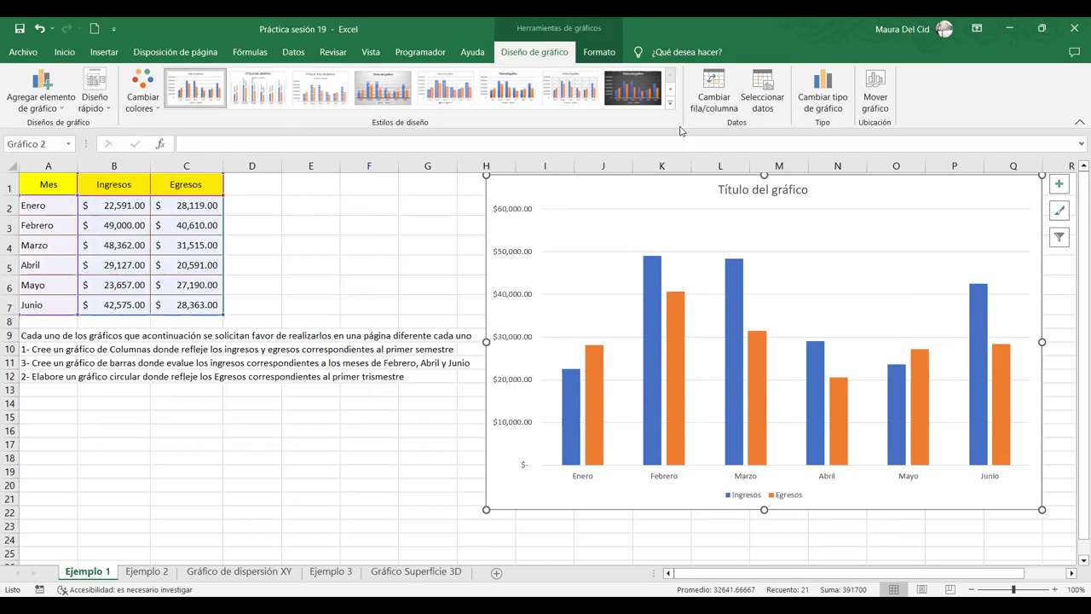
{"action": "left_click", "coordinate": [671, 103]}
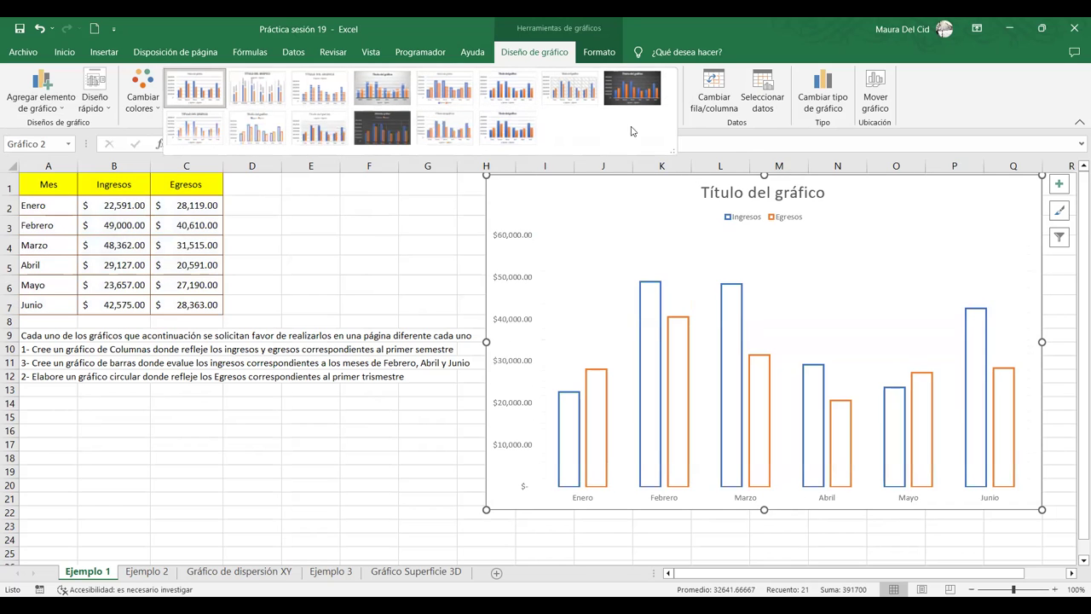
{"action": "left_click", "coordinate": [599, 52]}
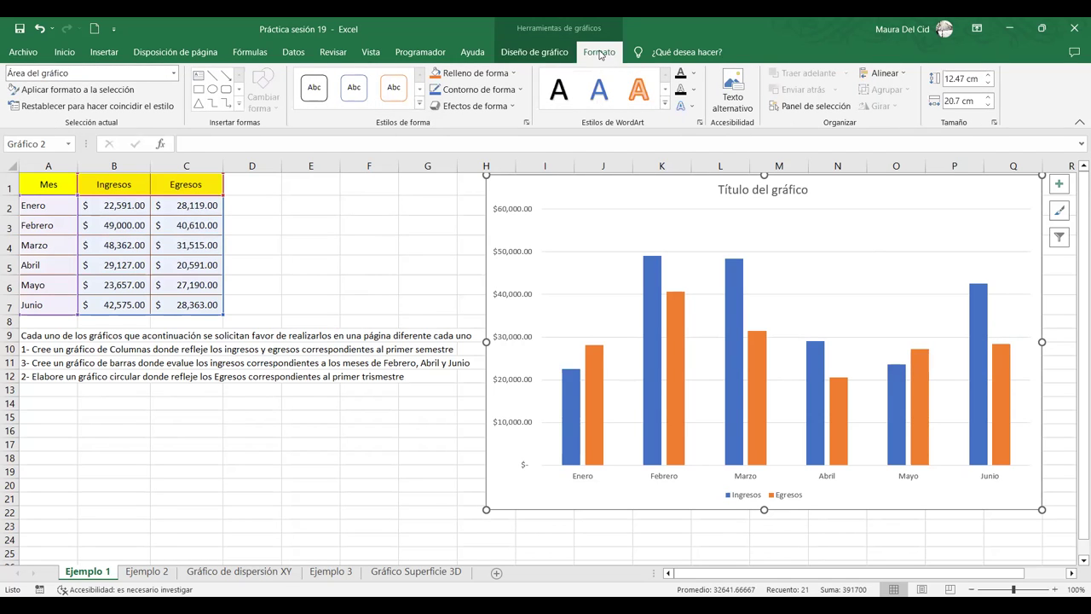
{"action": "left_click", "coordinate": [174, 73]}
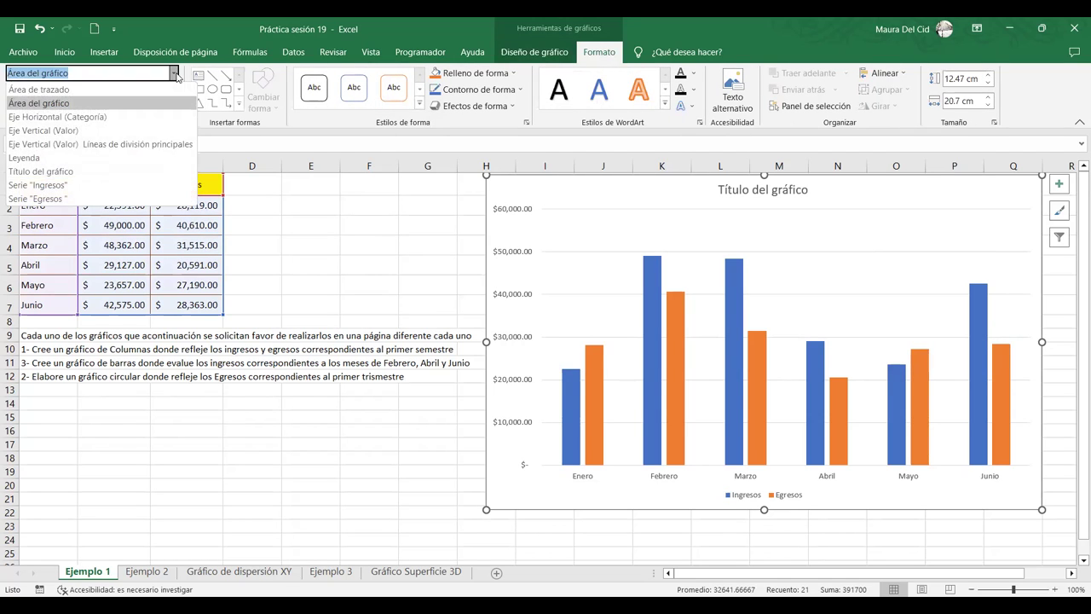
{"action": "left_click", "coordinate": [176, 75]}
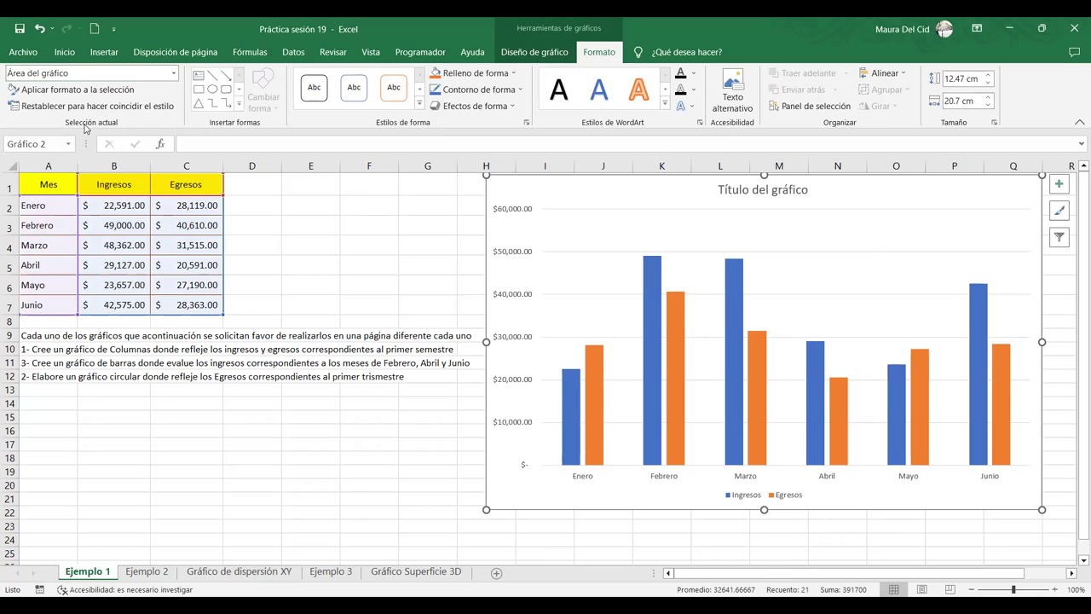
Replace the column chart's placeholder title with "Ingresos y Egresos del primer semestre".
{"action": "left_click", "coordinate": [175, 73]}
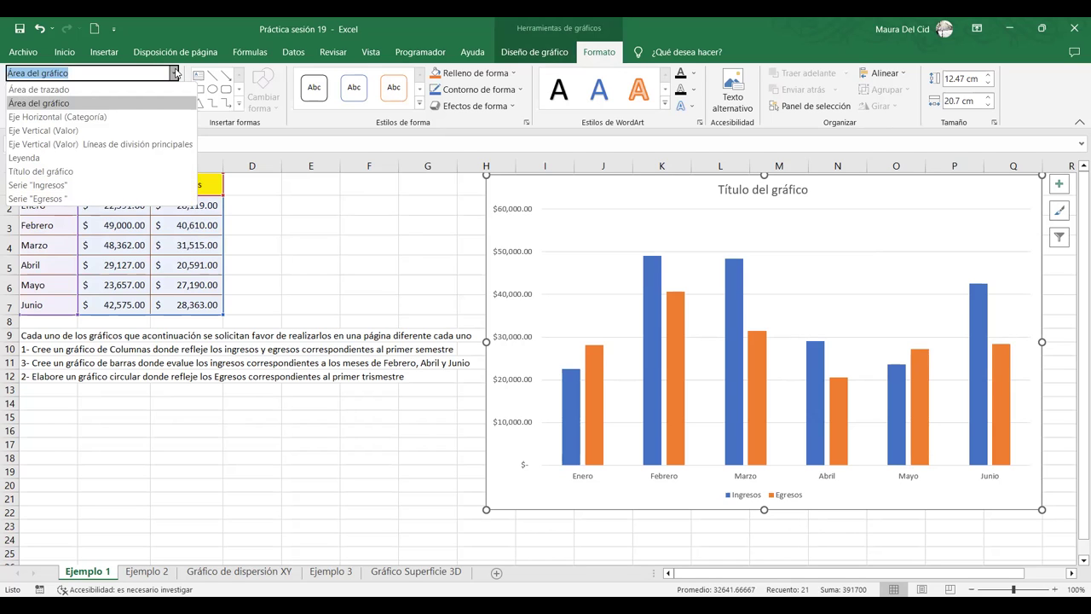
{"action": "left_click", "coordinate": [75, 172]}
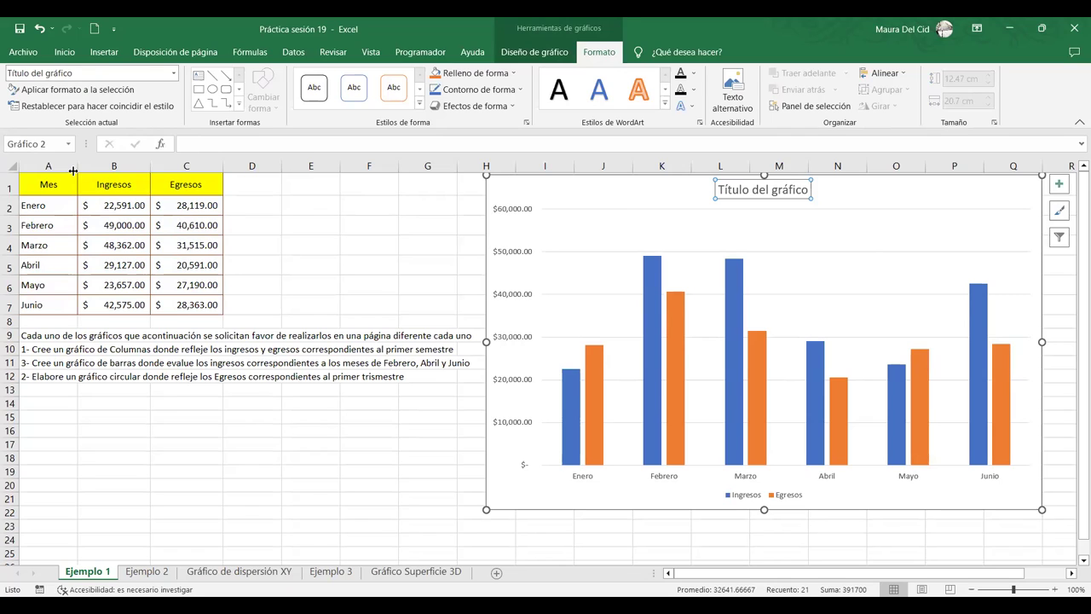
{"action": "triple_click", "coordinate": [750, 190]}
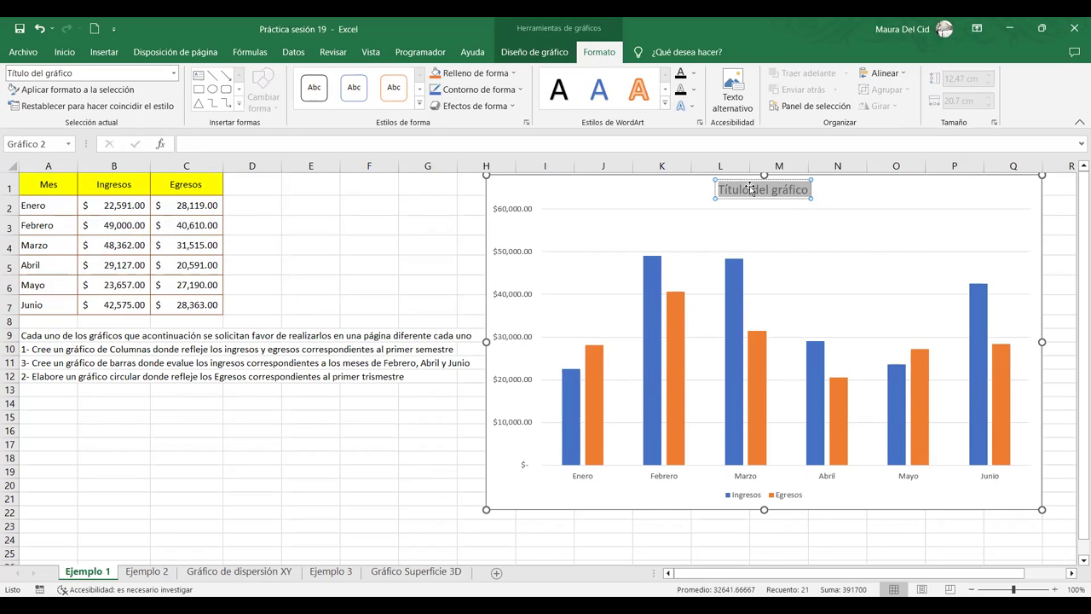
{"action": "type", "text": "Ingresos"}
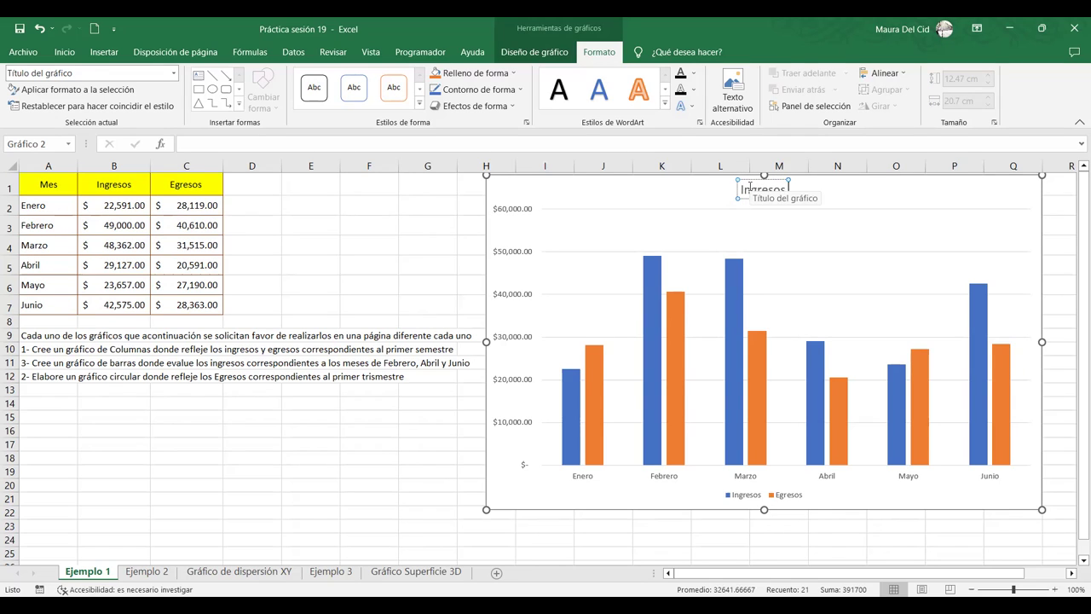
{"action": "type", "text": " y Egresos del primer semen"}
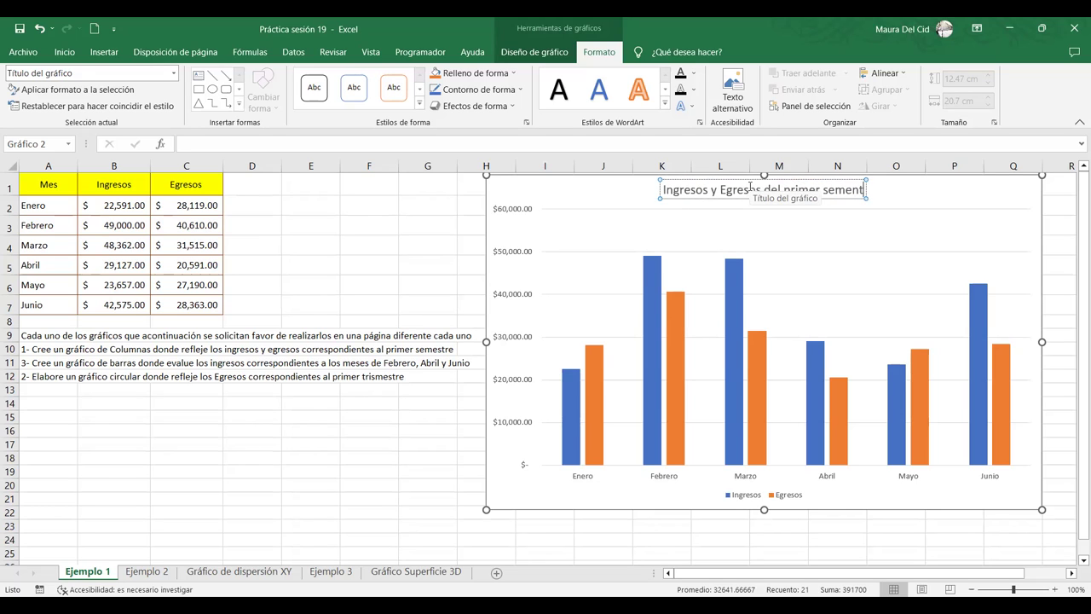
{"action": "key", "text": "BackSpace"}
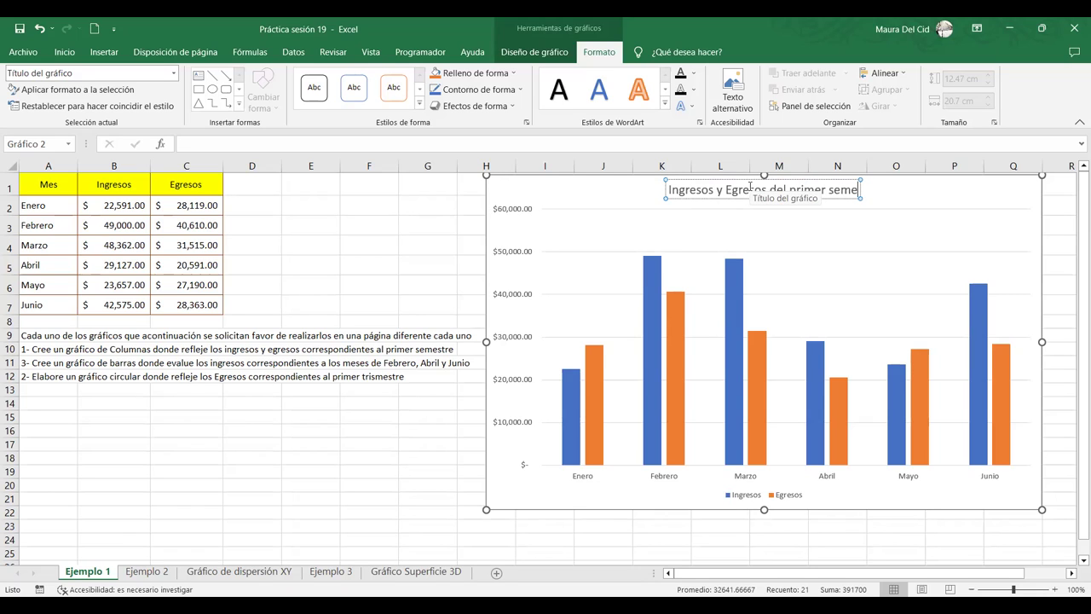
{"action": "type", "text": "stre"}
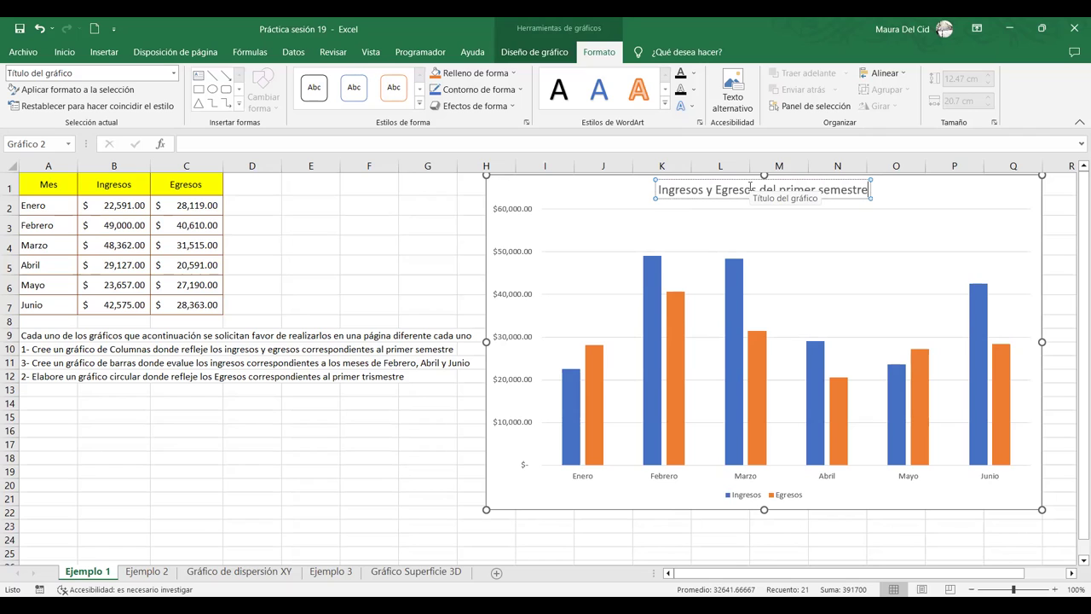
{"action": "left_click", "coordinate": [913, 185]}
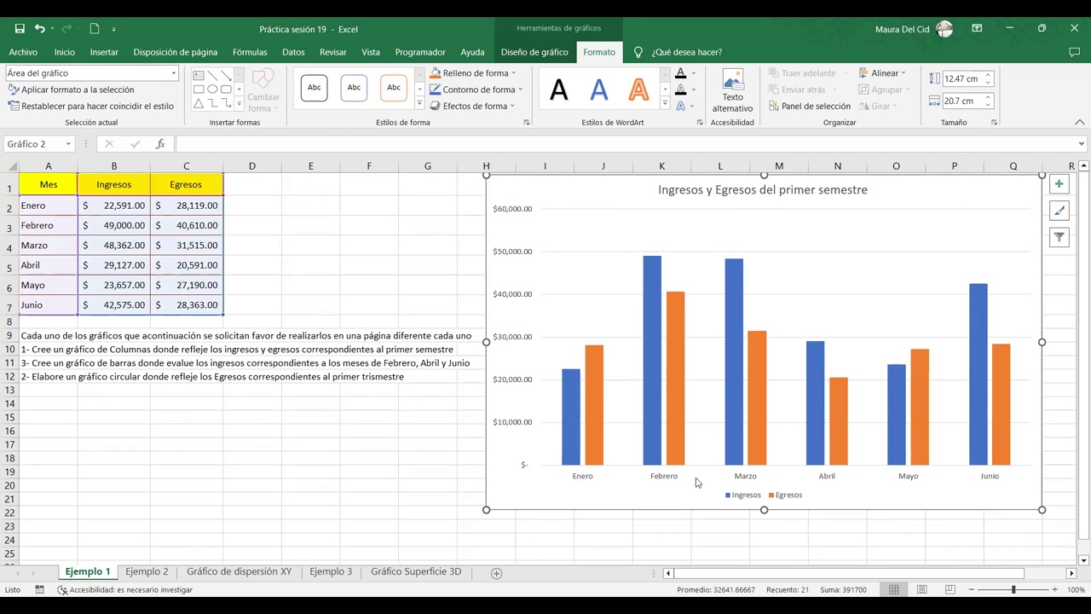
Examine the column chart's Ingresos and Egresos series, its monthly data points and its horizontal category axis.
{"action": "left_click", "coordinate": [571, 402]}
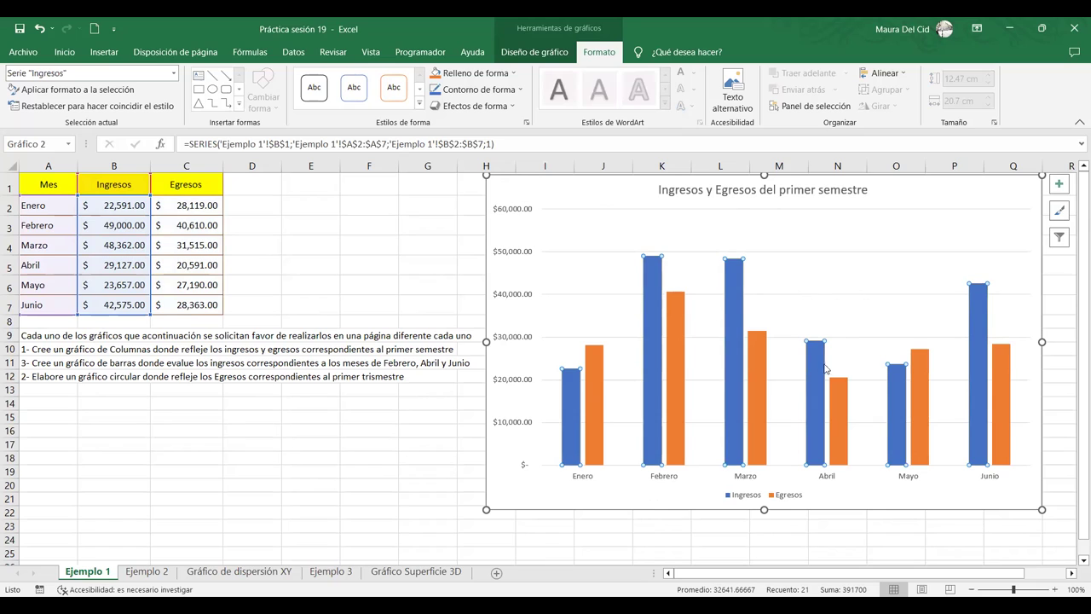
{"action": "mouse_move", "coordinate": [816, 374]}
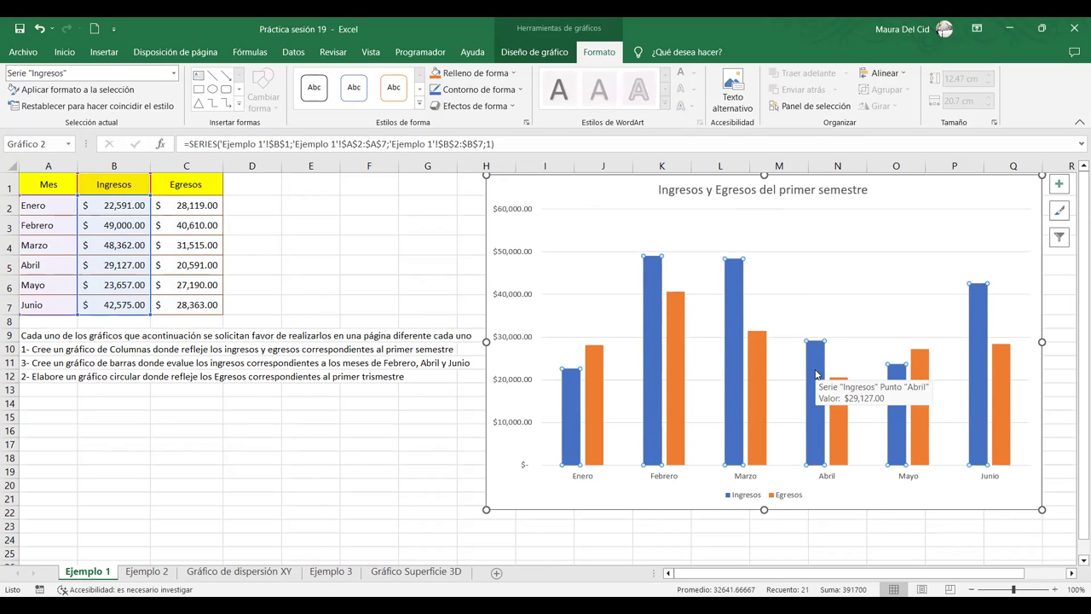
{"action": "left_click", "coordinate": [599, 424]}
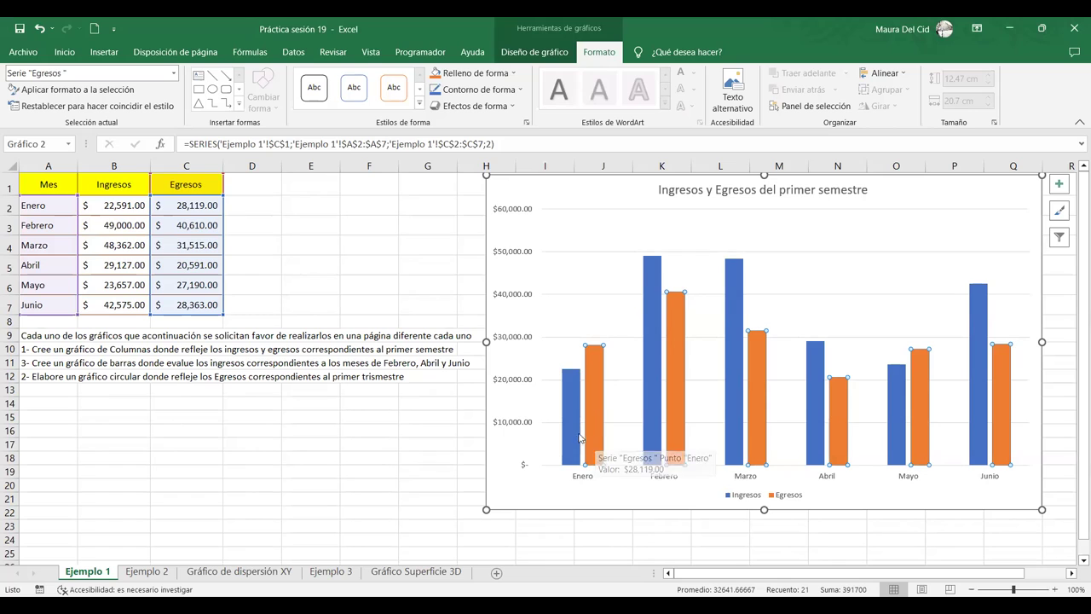
{"action": "key", "text": "Up"}
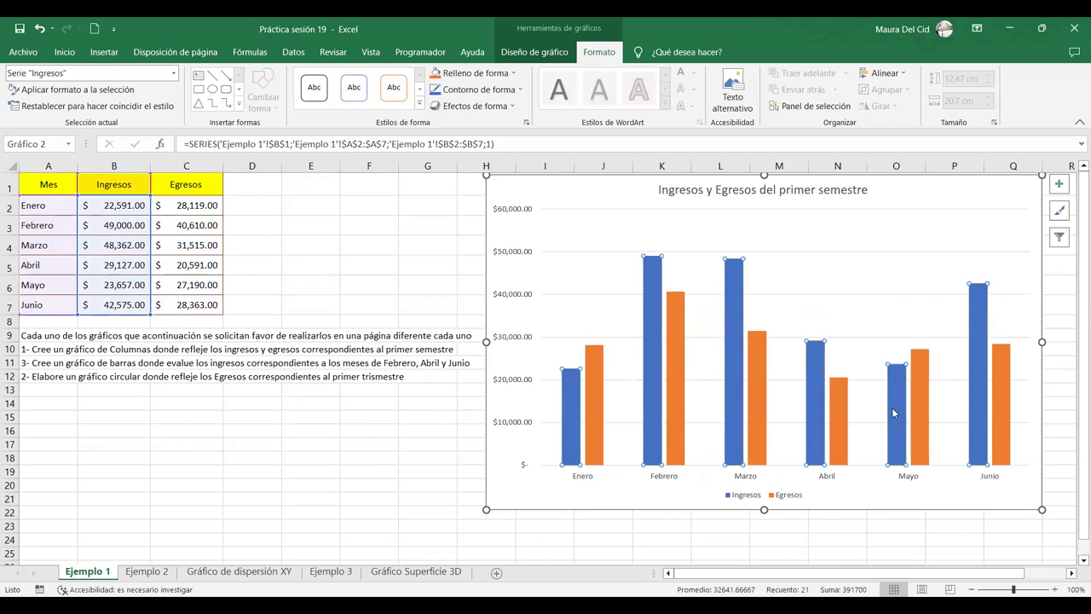
{"action": "left_click", "coordinate": [588, 475]}
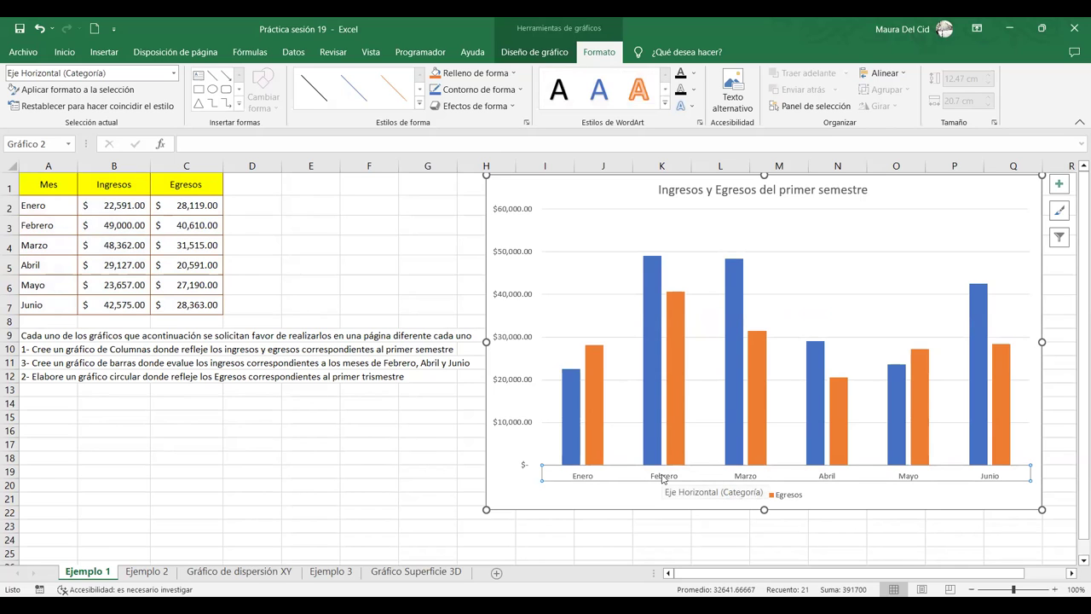
{"action": "left_click", "coordinate": [657, 392]}
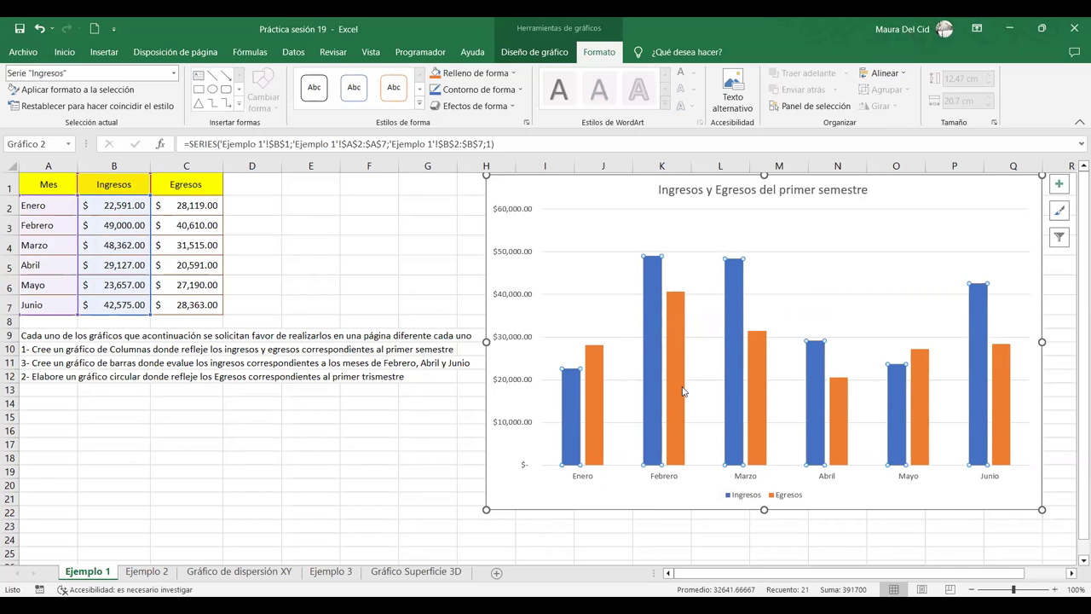
{"action": "left_click", "coordinate": [683, 391]}
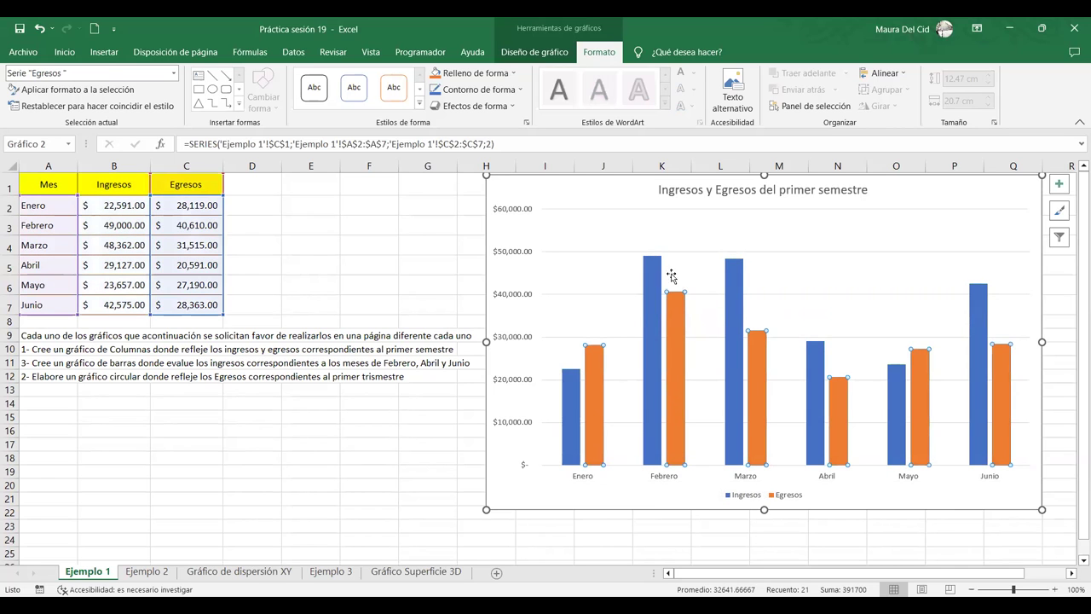
{"action": "left_click", "coordinate": [174, 74]}
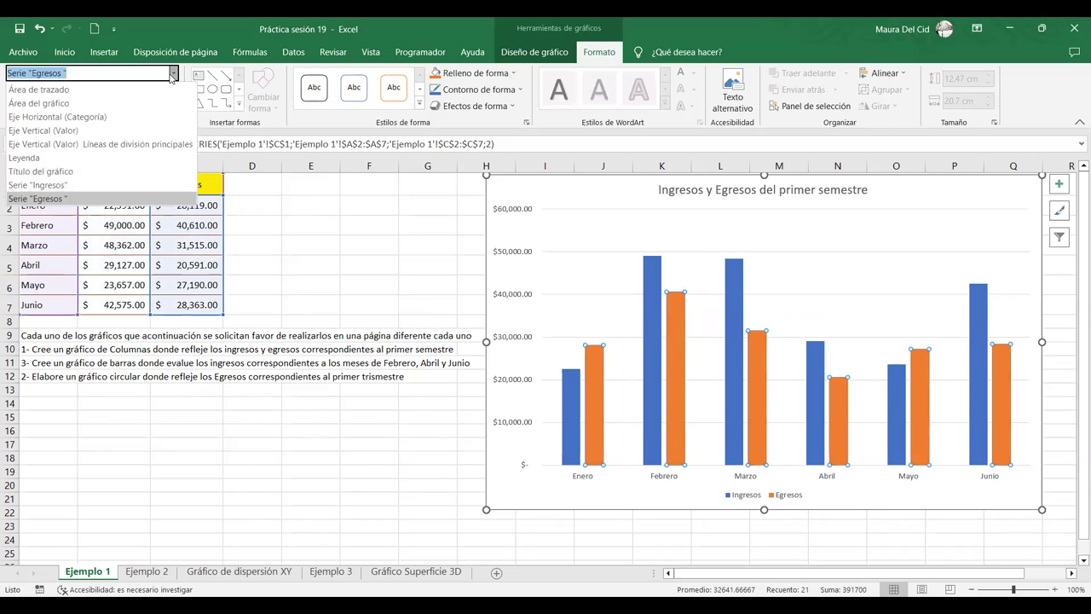
{"action": "left_click", "coordinate": [83, 116]}
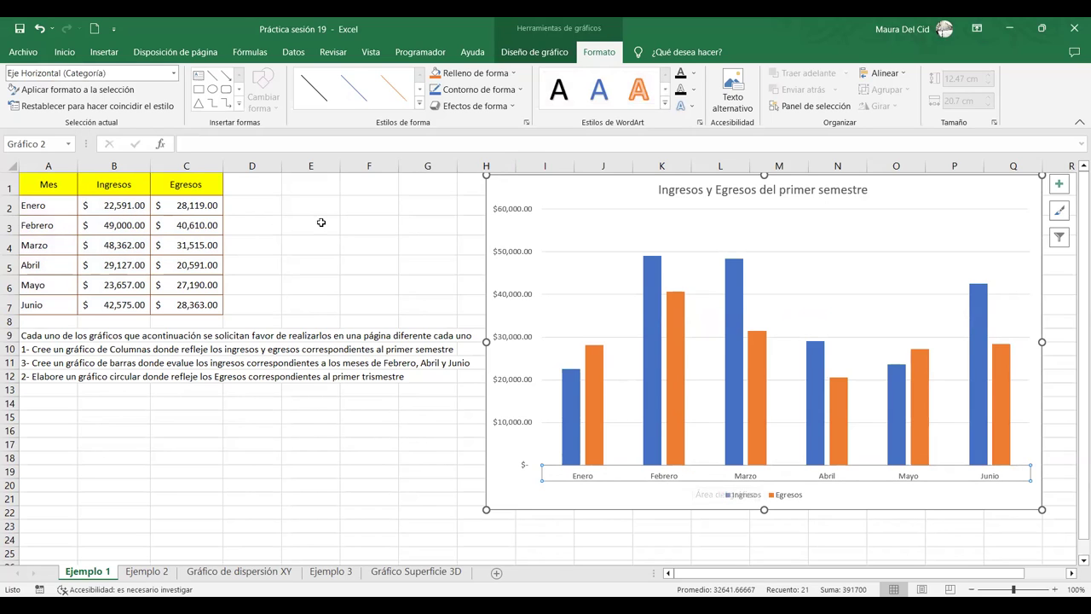
{"action": "left_click", "coordinate": [523, 185]}
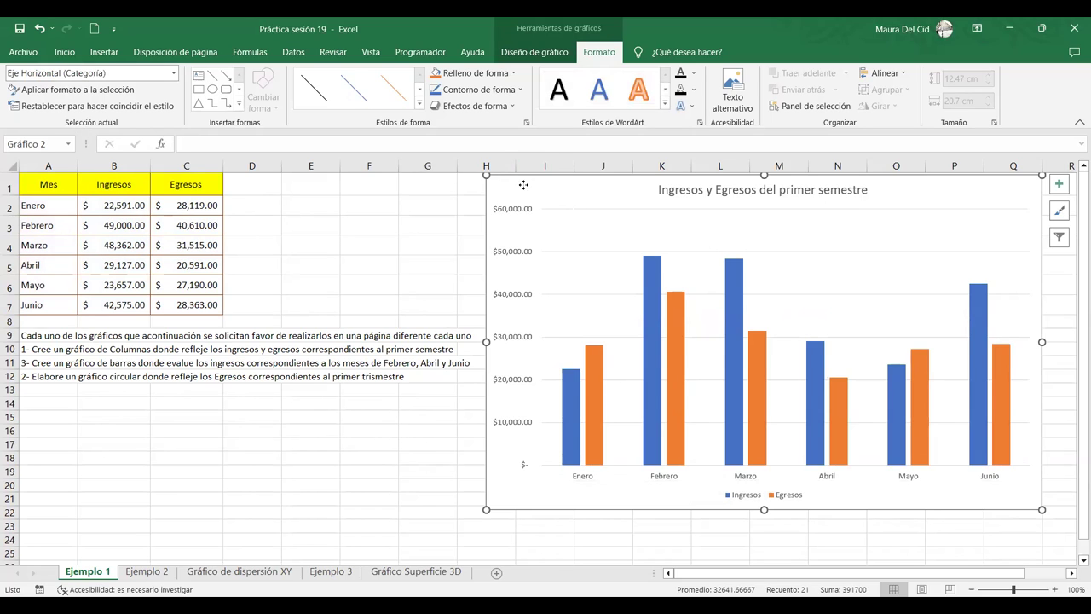
{"action": "left_click", "coordinate": [452, 445]}
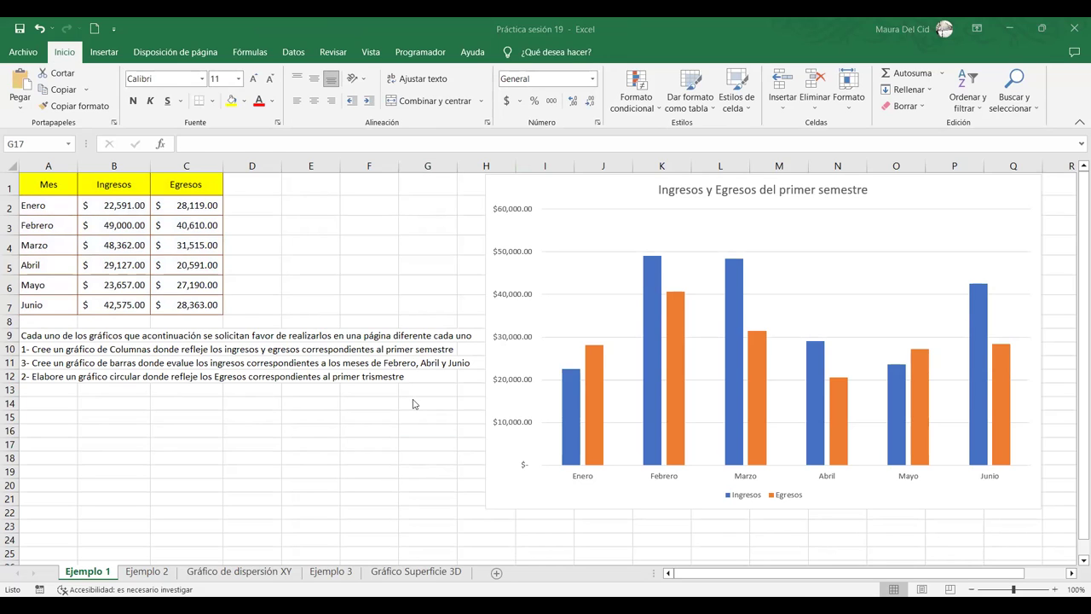
Shift the column chart slightly and place it back at column H in row 1, clear of the instructions.
{"action": "left_click", "coordinate": [557, 188]}
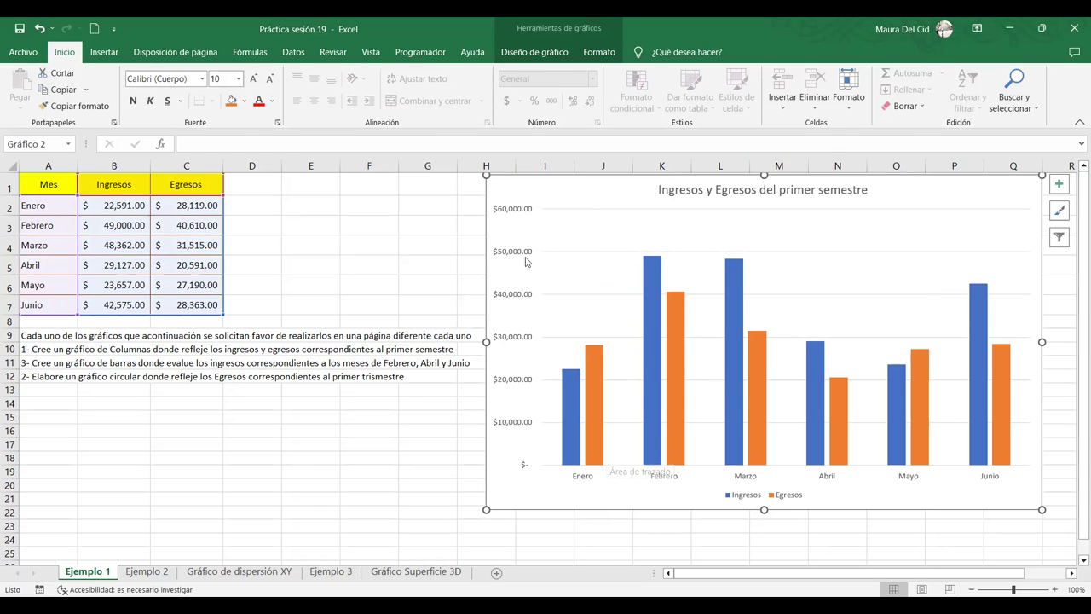
{"action": "left_click_drag", "start_coordinate": [522, 191], "coordinate": [526, 183]}
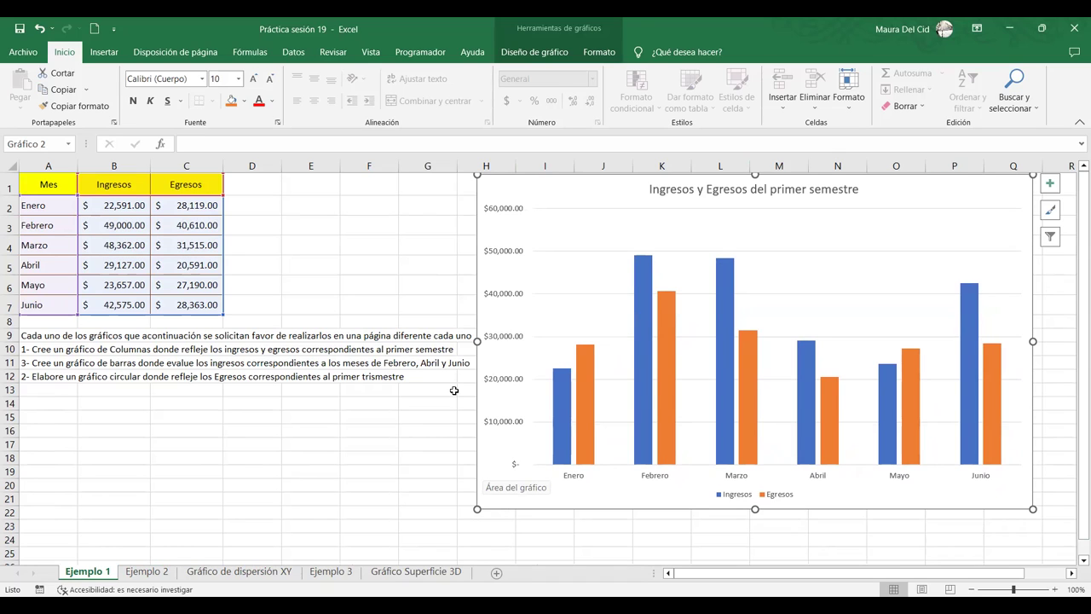
{"action": "key", "text": "Escape"}
{"action": "left_click_drag", "start_coordinate": [523, 190], "coordinate": [532, 192]}
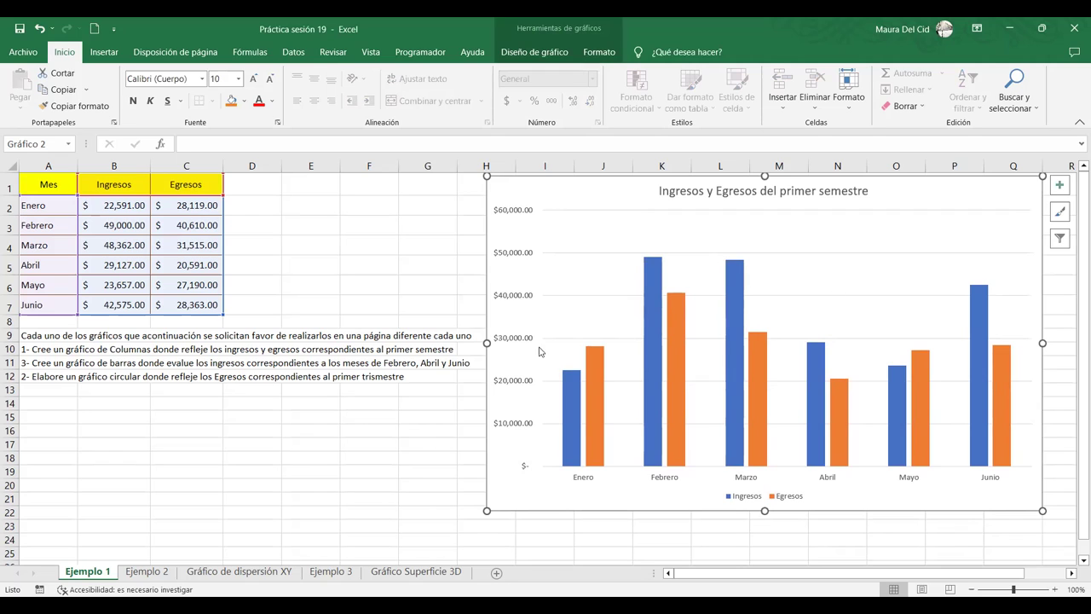
{"action": "mouse_move", "coordinate": [768, 428]}
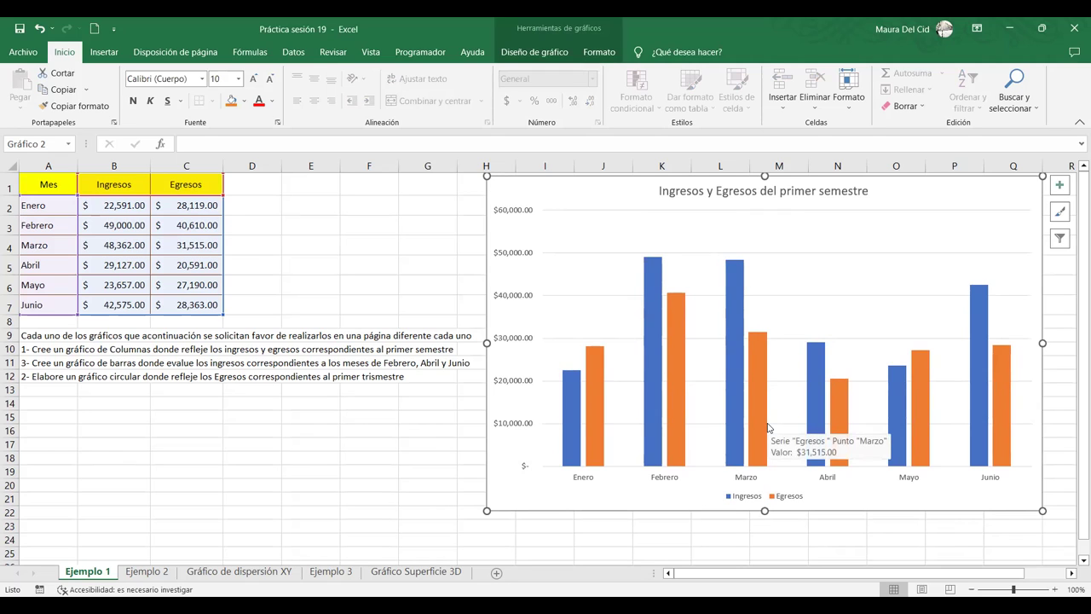
{"action": "left_click", "coordinate": [40, 363]}
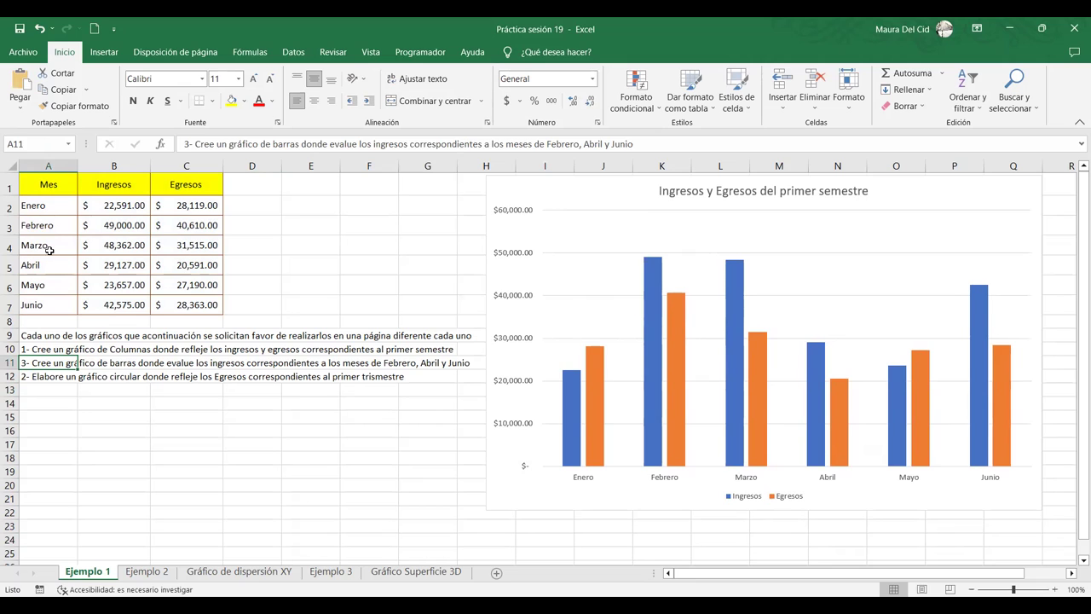
{"action": "left_click_drag", "start_coordinate": [42, 226], "coordinate": [119, 226]}
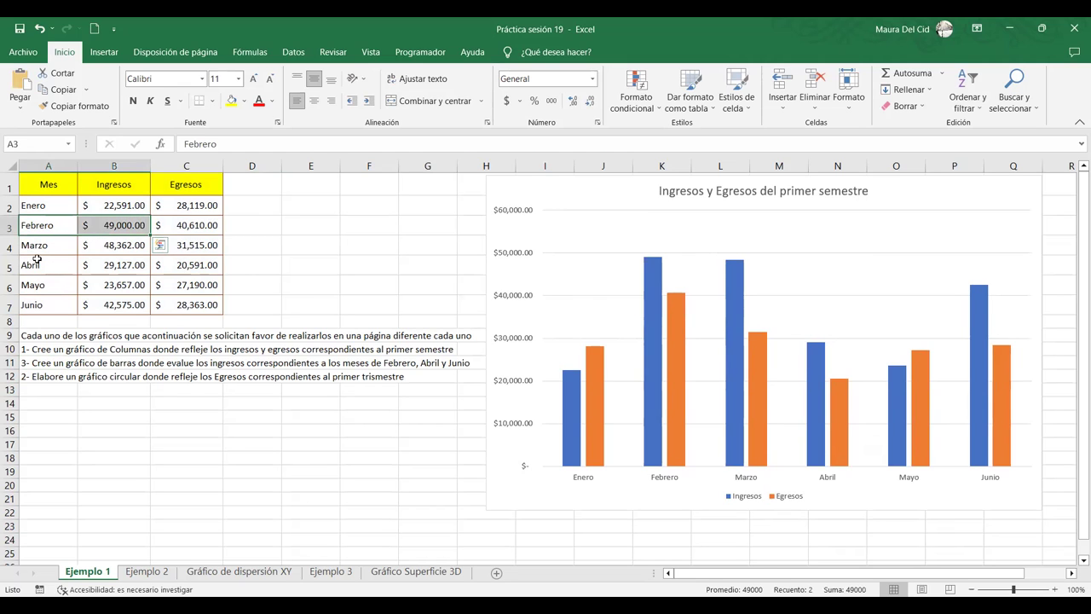
{"action": "left_click_drag", "start_coordinate": [38, 264], "coordinate": [102, 265]}
{"action": "left_click_drag", "start_coordinate": [39, 305], "coordinate": [104, 310]}
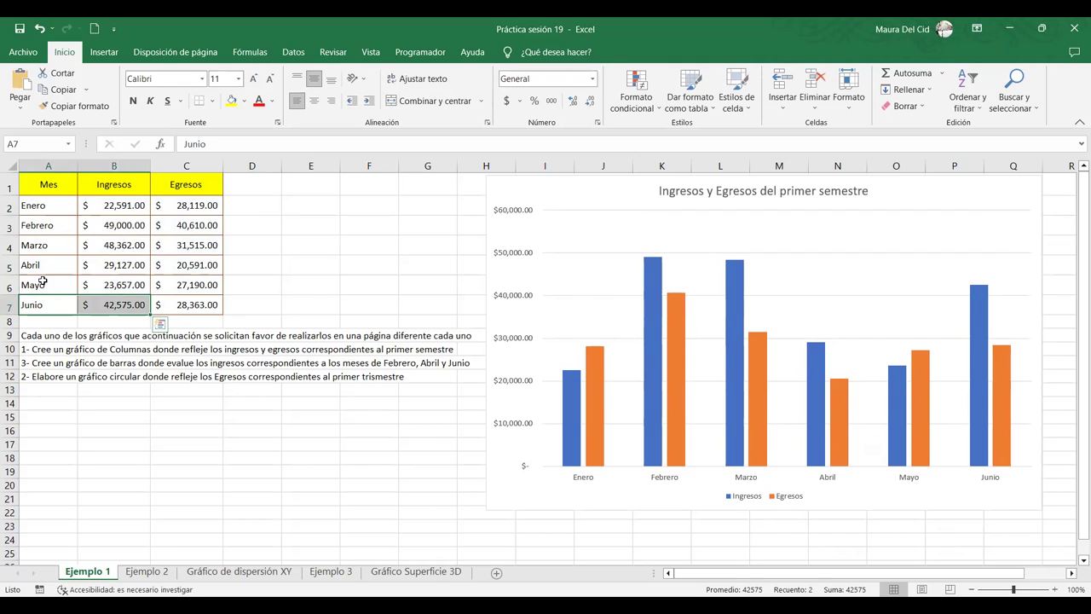
{"action": "left_click", "coordinate": [63, 206]}
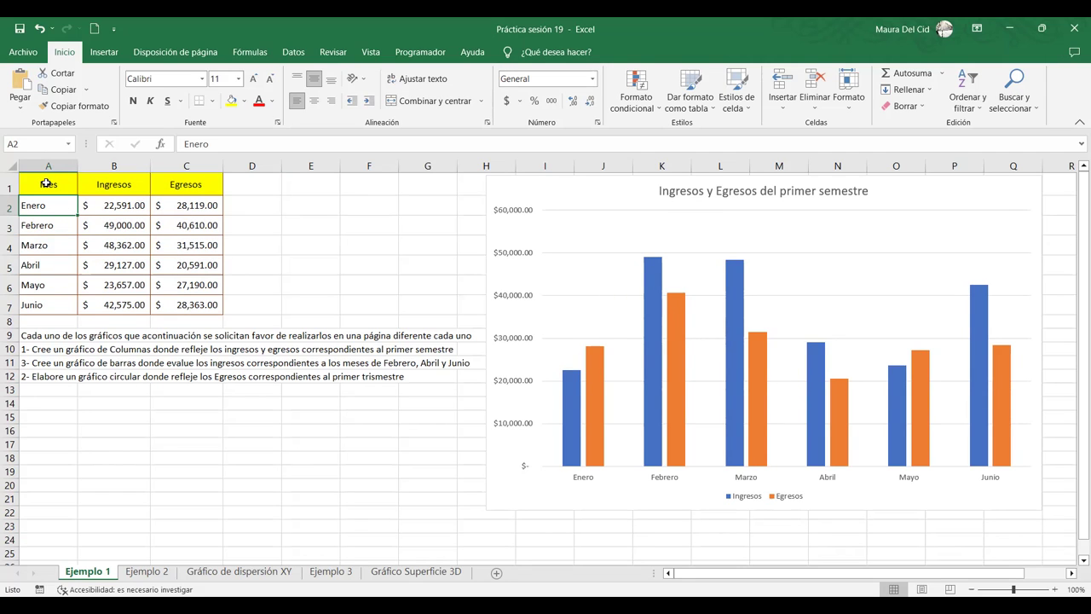
Insert a 2-D clustered bar chart of the Febrero, Abril and Junio income and move it closer to the data table.
{"action": "left_click_drag", "start_coordinate": [48, 226], "coordinate": [106, 226]}
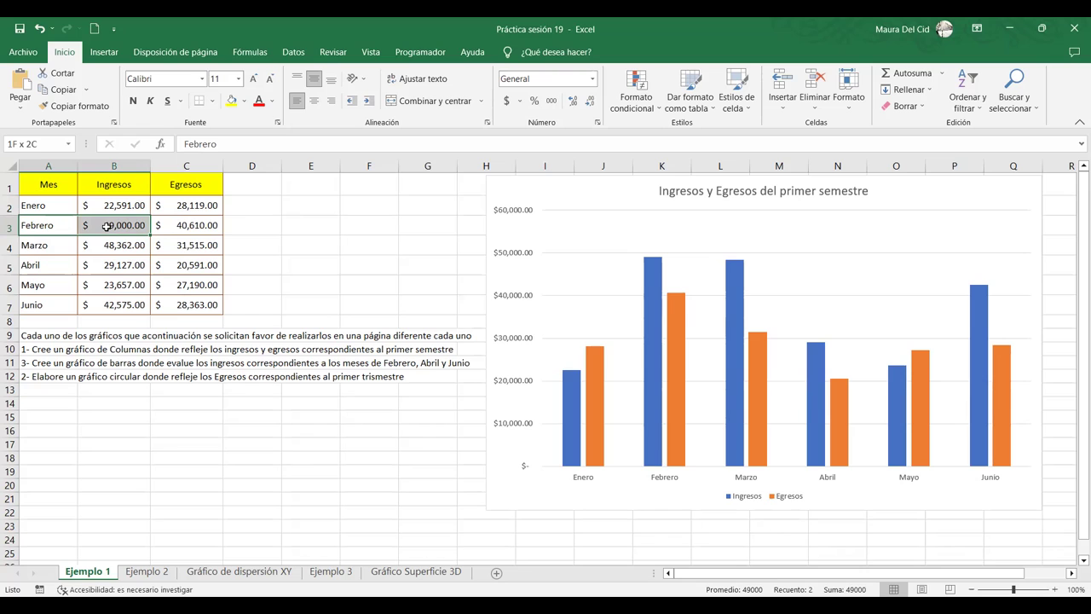
{"action": "left_click_drag", "start_coordinate": [105, 226], "coordinate": [106, 226]}
{"action": "left_click_drag", "start_coordinate": [42, 264], "coordinate": [104, 265]}
{"action": "left_click_drag", "start_coordinate": [30, 305], "coordinate": [91, 305]}
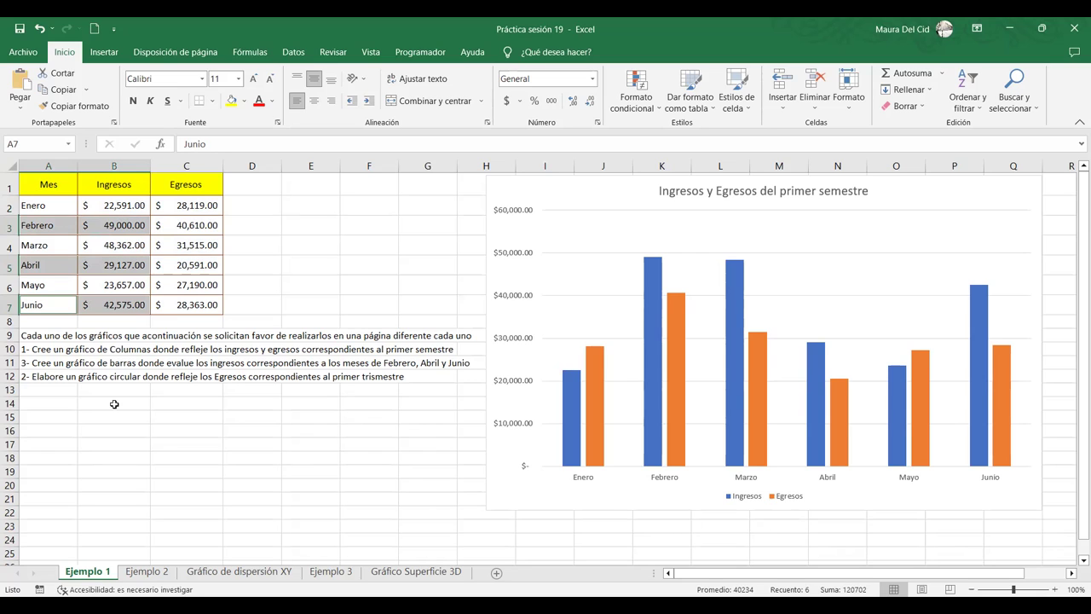
{"action": "left_click", "coordinate": [111, 57]}
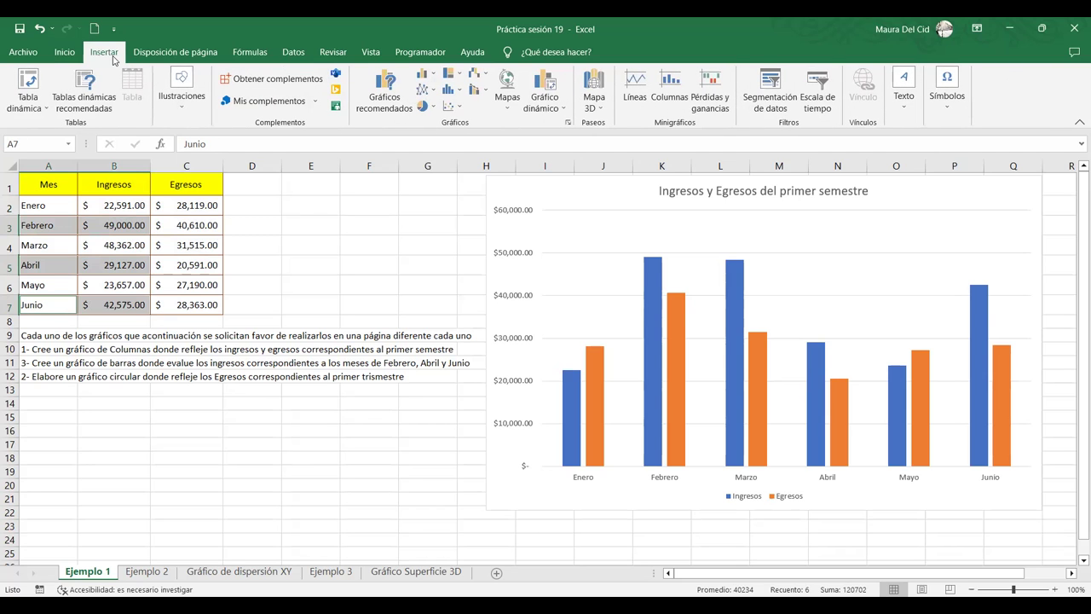
{"action": "left_click", "coordinate": [423, 73]}
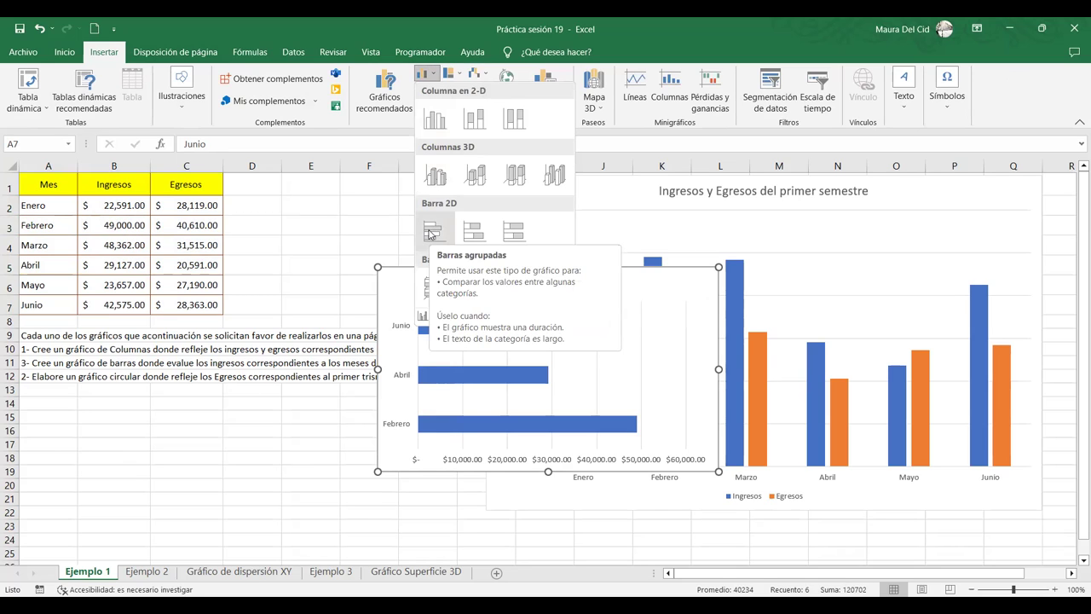
{"action": "left_click", "coordinate": [430, 233]}
{"action": "left_click_drag", "start_coordinate": [437, 285], "coordinate": [381, 248]}
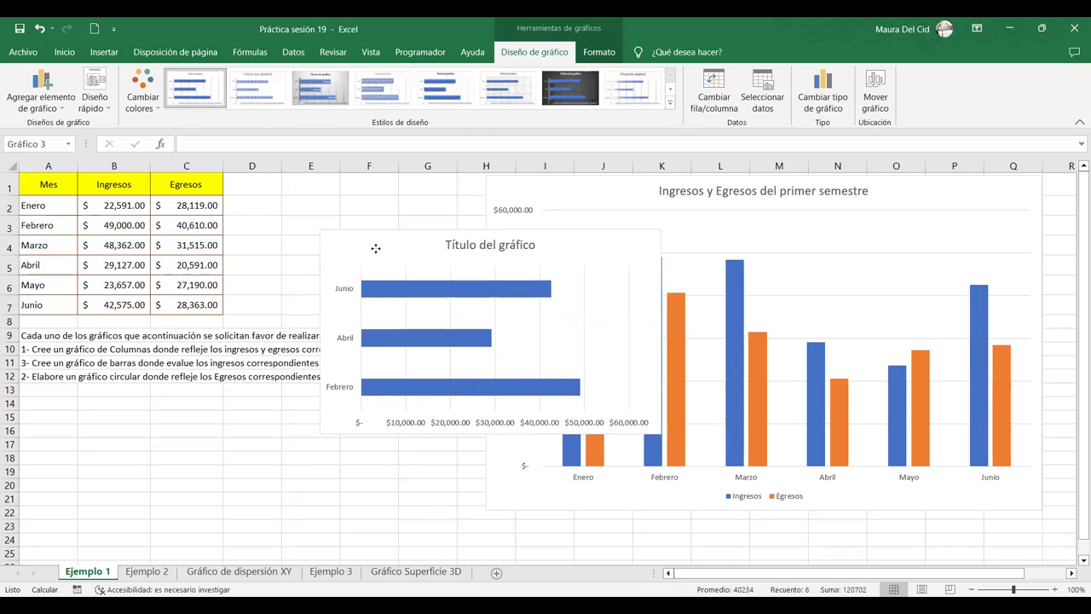
Select the month and income cells for Febrero, Abril and Junio together: A3:B3, A5:B5 and A7:B7.
{"action": "left_click", "coordinate": [131, 219]}
{"action": "left_click_drag", "start_coordinate": [56, 220], "coordinate": [113, 224]}
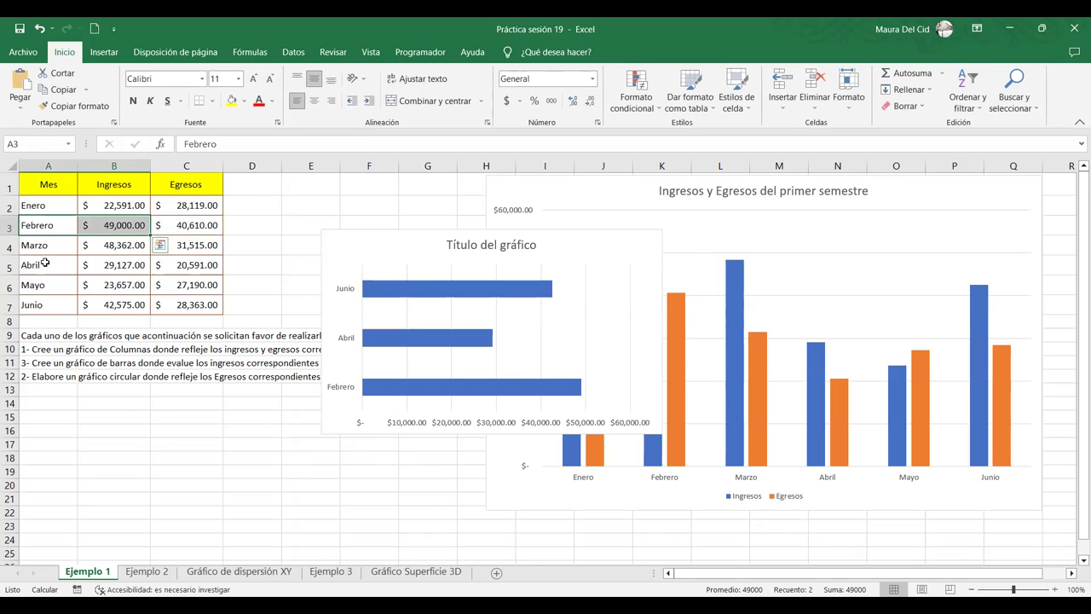
{"action": "left_click_drag", "start_coordinate": [45, 264], "coordinate": [107, 266], "text": "ctrl"}
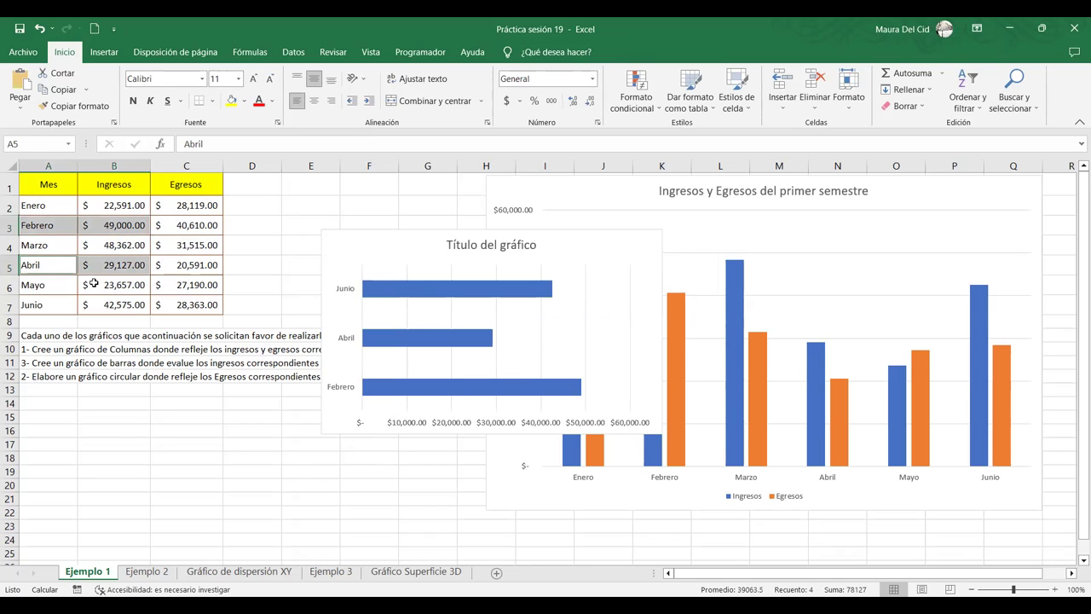
{"action": "left_click_drag", "start_coordinate": [57, 304], "coordinate": [107, 308], "text": "ctrl"}
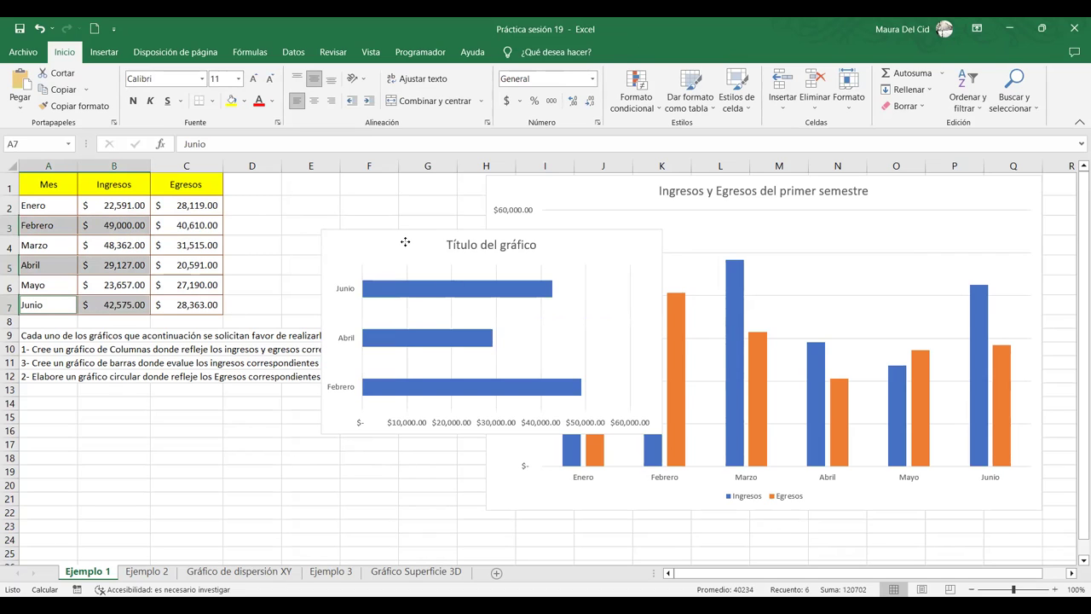
{"action": "left_click", "coordinate": [406, 245]}
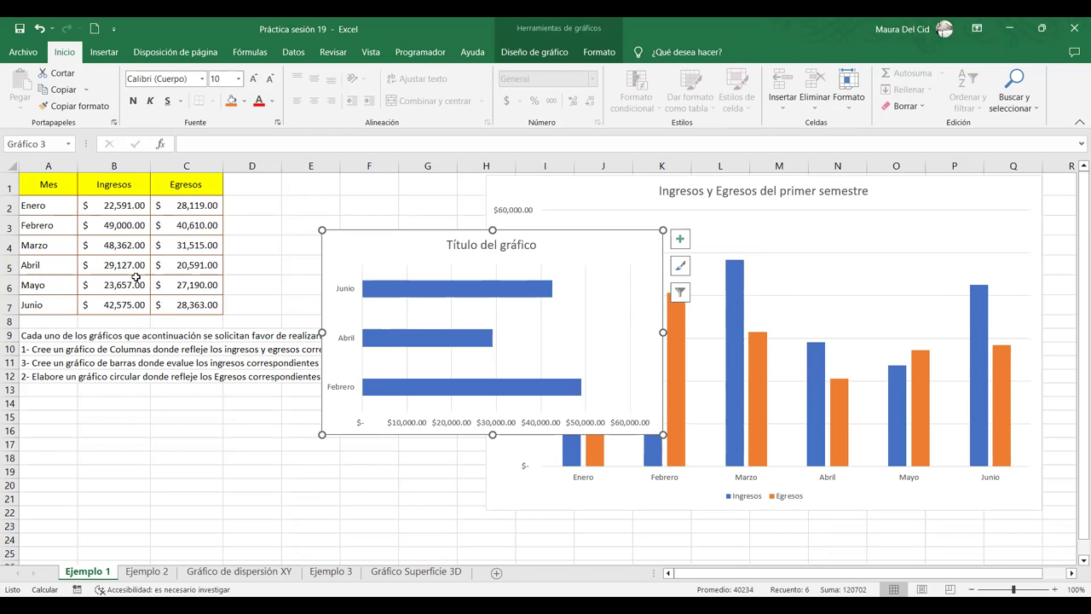
{"action": "left_click", "coordinate": [51, 184]}
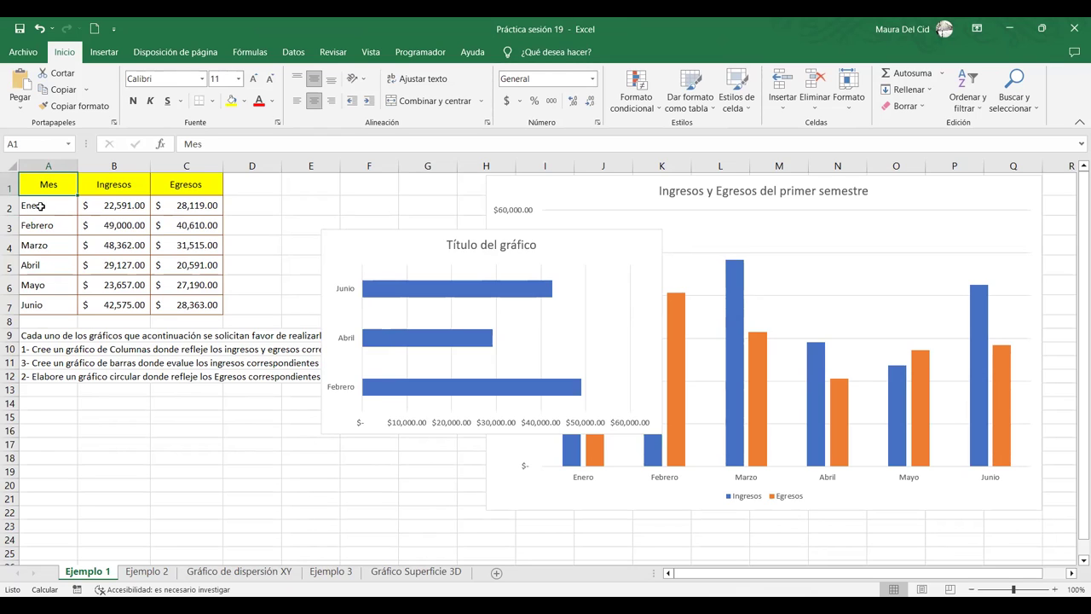
{"action": "left_click_drag", "start_coordinate": [23, 204], "coordinate": [110, 206]}
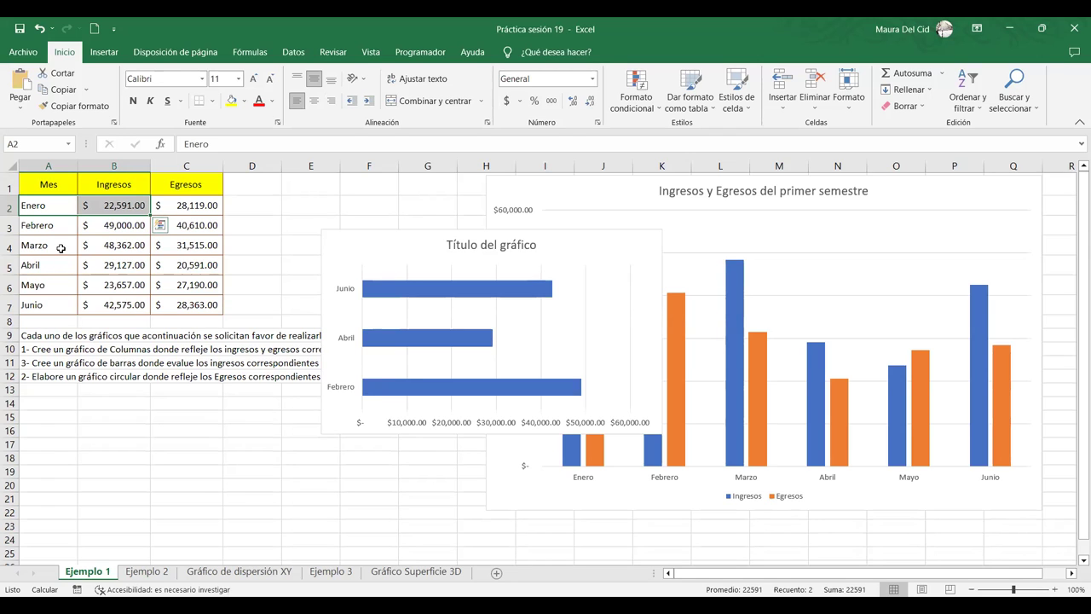
{"action": "key", "text": "ctrl+q"}
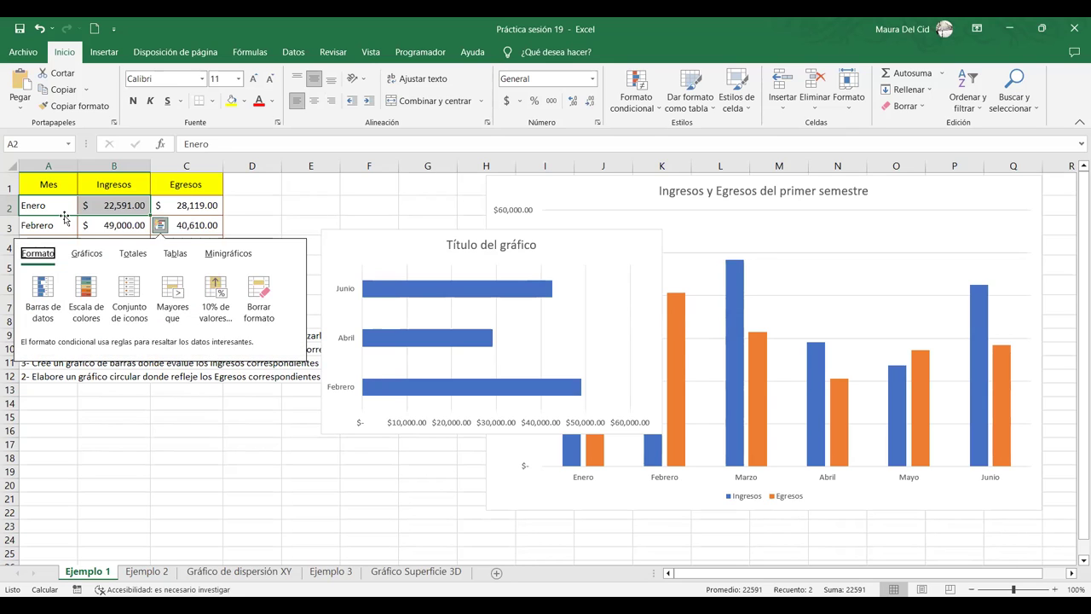
Reselect the Febrero, Abril and Junio month names with their Ingresos values as one non-adjacent selection.
{"action": "left_click", "coordinate": [65, 223]}
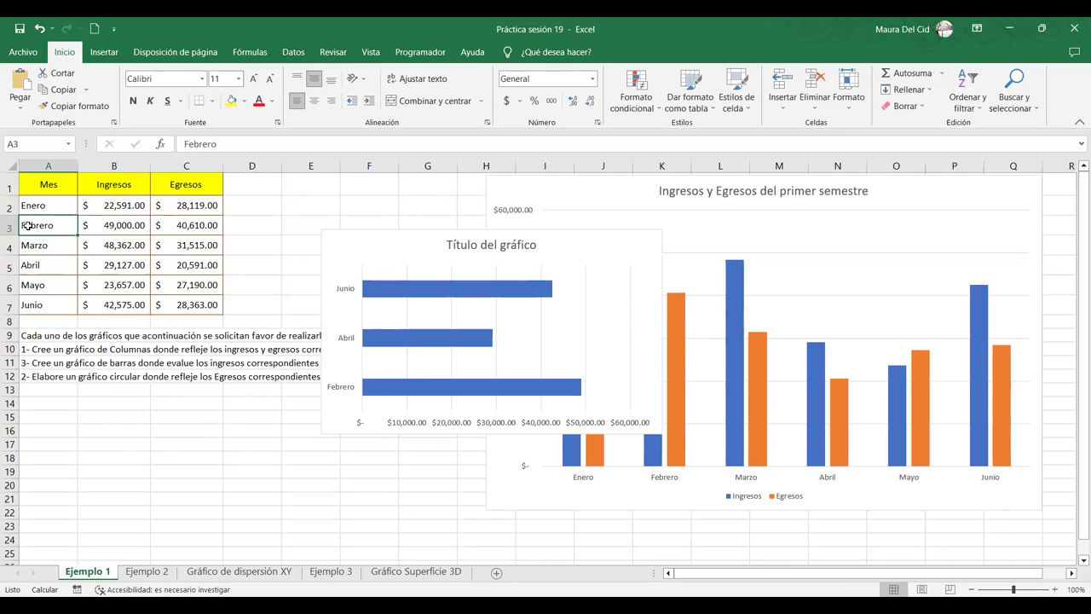
{"action": "key", "text": "shift+Right"}
{"action": "left_click_drag", "start_coordinate": [48, 225], "coordinate": [104, 225]}
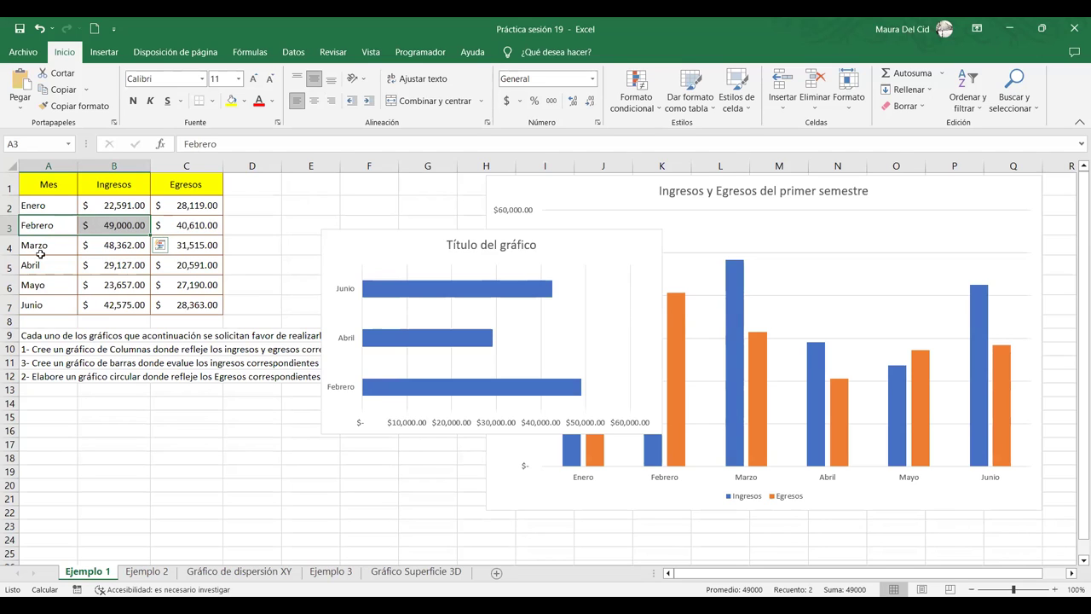
{"action": "left_click_drag", "start_coordinate": [31, 265], "coordinate": [106, 266], "text": "ctrl"}
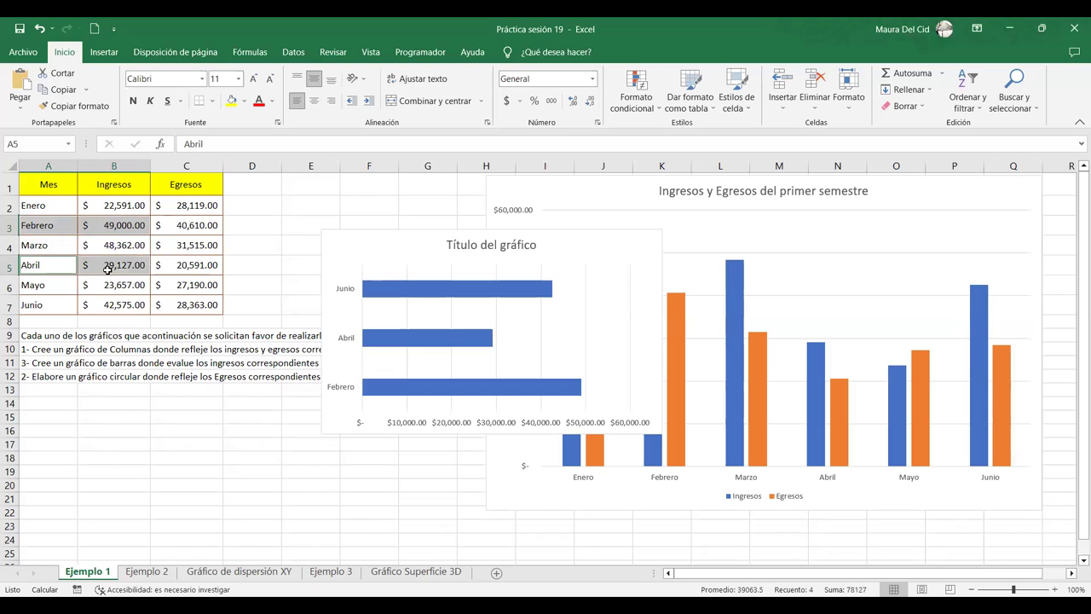
{"action": "left_click", "coordinate": [30, 303], "text": "ctrl"}
{"action": "left_click_drag", "start_coordinate": [31, 301], "coordinate": [92, 304], "text": "ctrl"}
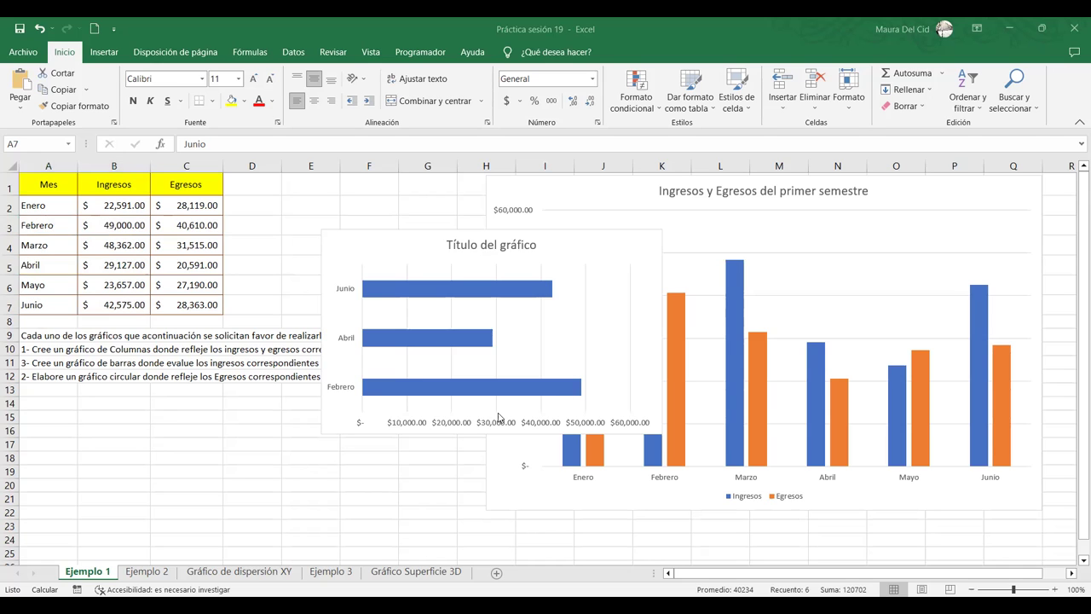
Move the bar chart toward the data table and review the column and bar chart types available for insertion.
{"action": "left_click", "coordinate": [367, 236]}
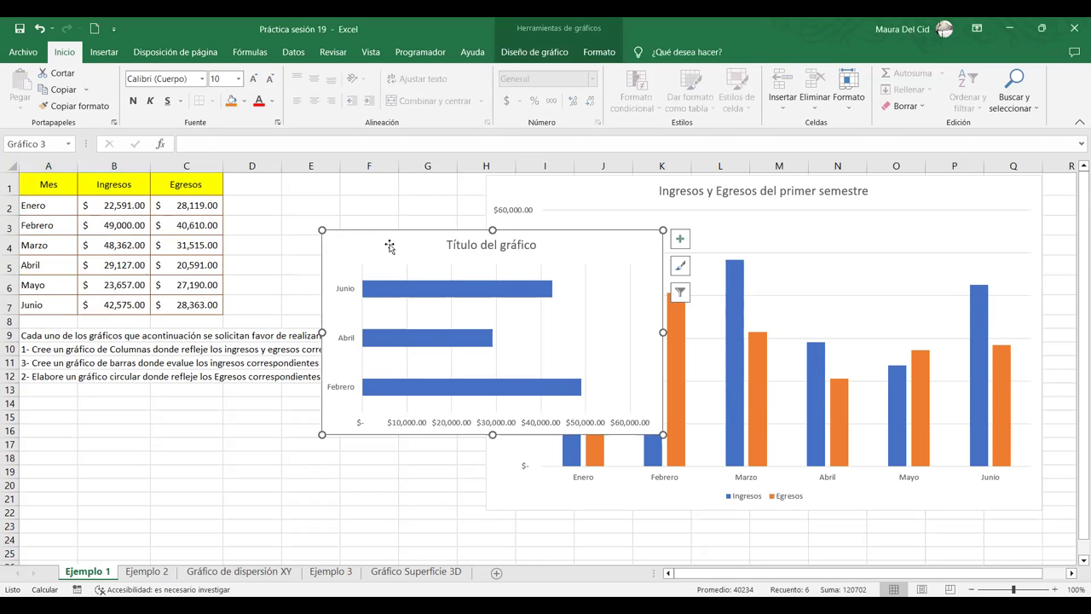
{"action": "left_click_drag", "start_coordinate": [370, 244], "coordinate": [287, 275]}
{"action": "left_click", "coordinate": [104, 52]}
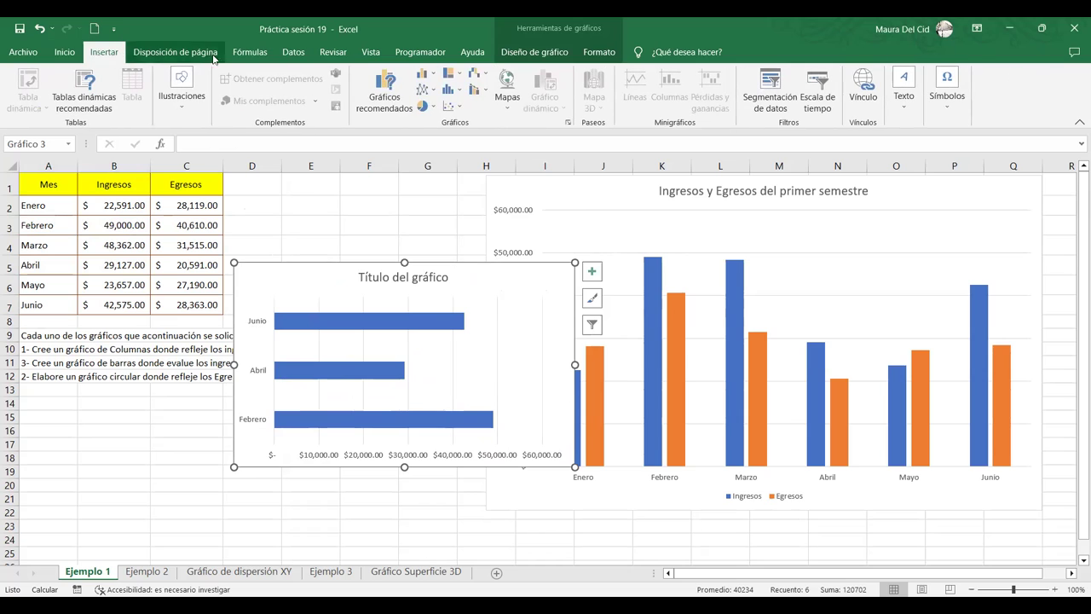
{"action": "left_click", "coordinate": [424, 74]}
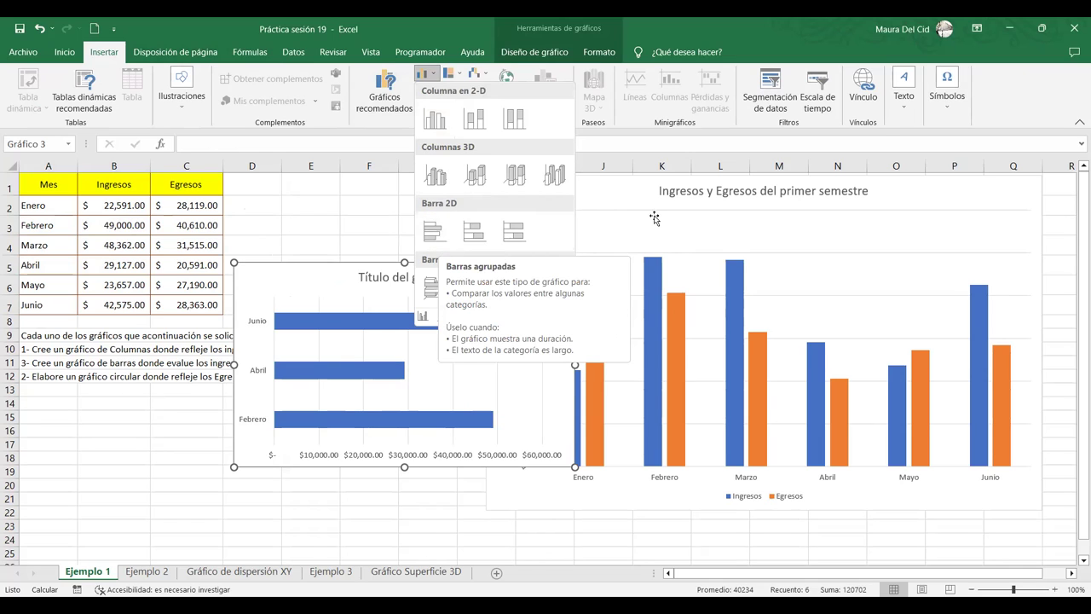
{"action": "key", "text": "Escape"}
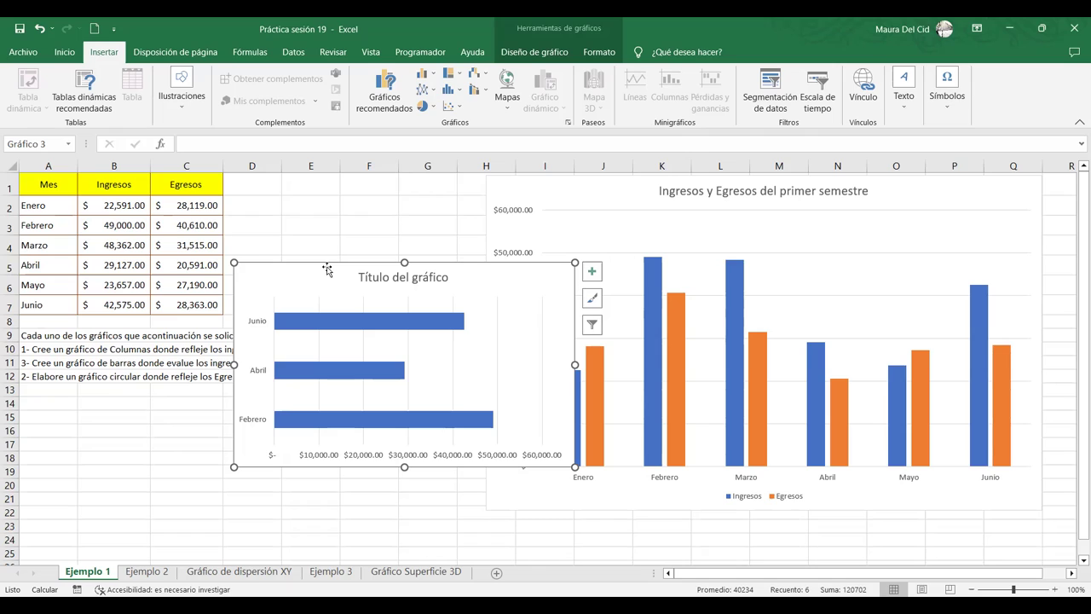
{"action": "left_click_drag", "start_coordinate": [310, 285], "coordinate": [241, 271]}
{"action": "left_click", "coordinate": [281, 293]}
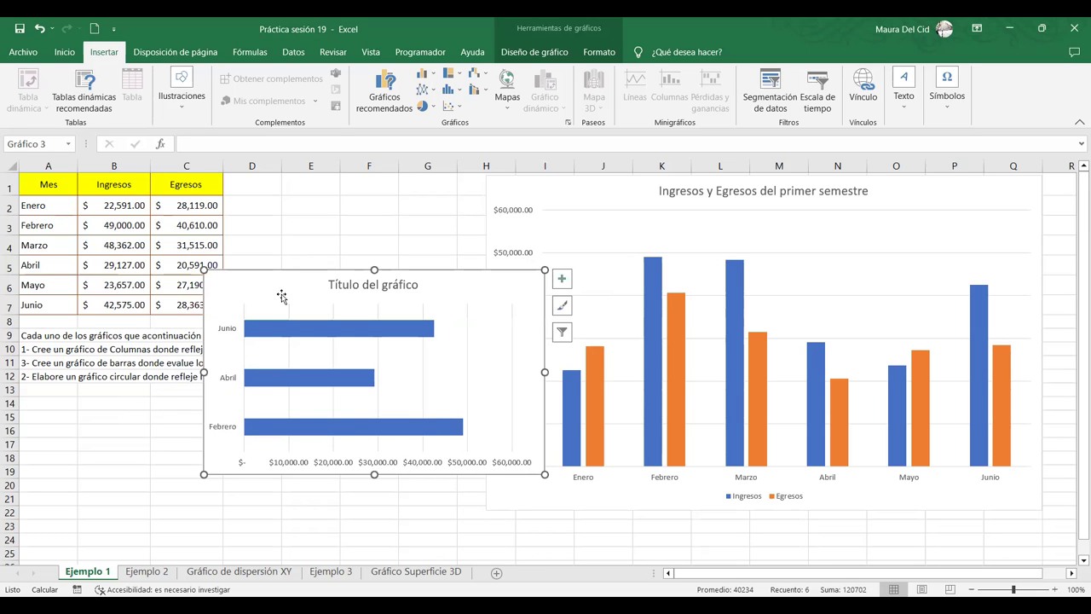
Review the bar chart's type options, keep Barras agrupadas, and shift the chart slightly off the data table.
{"action": "left_click", "coordinate": [529, 52]}
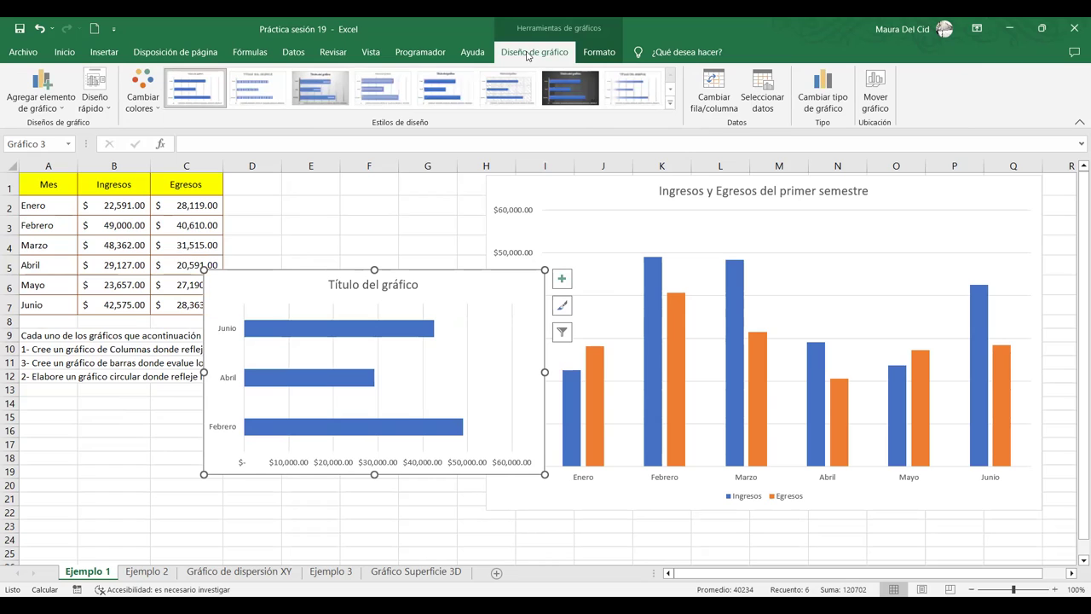
{"action": "left_click", "coordinate": [816, 105]}
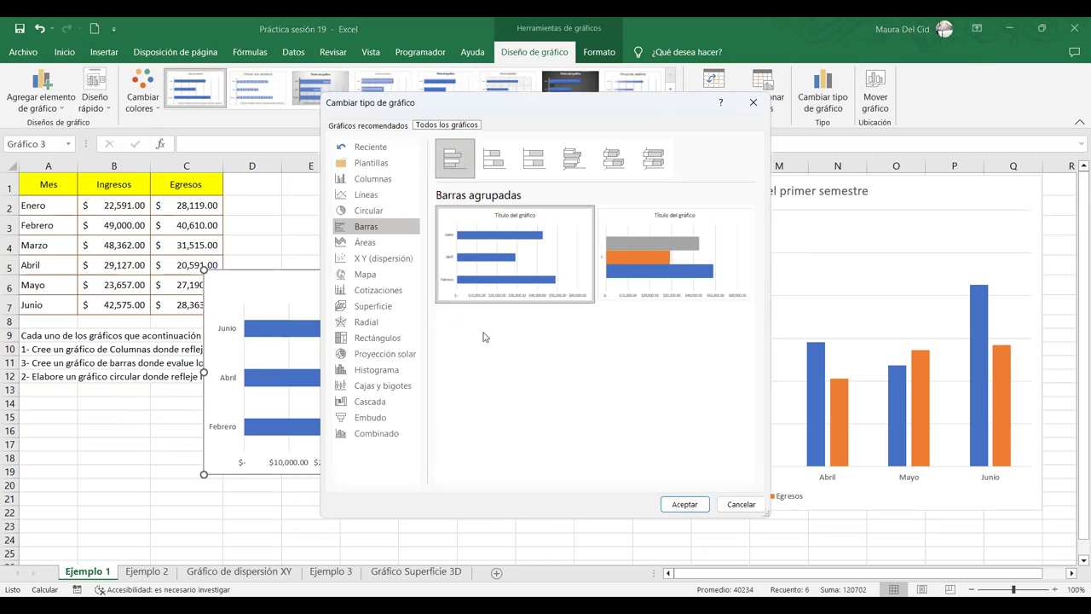
{"action": "left_click", "coordinate": [674, 505]}
{"action": "left_click_drag", "start_coordinate": [449, 288], "coordinate": [477, 275]}
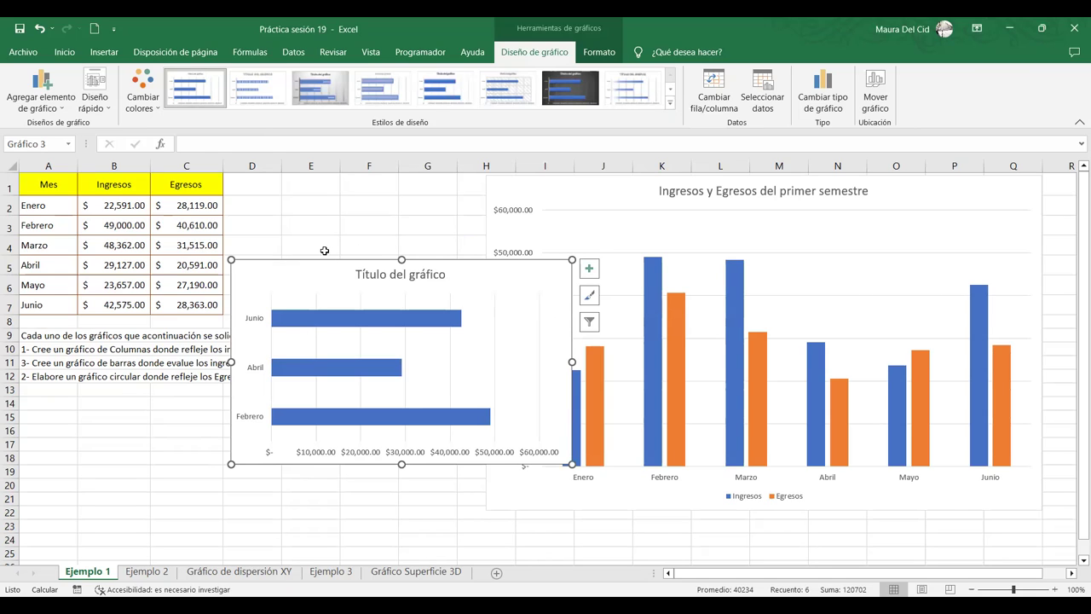
Move the bar chart below the written instructions to about row 20, clear of the column chart.
{"action": "left_click_drag", "start_coordinate": [321, 267], "coordinate": [496, 365]}
{"action": "scroll", "coordinate": [496, 366], "scroll_direction": "down", "scroll_amount": 4}
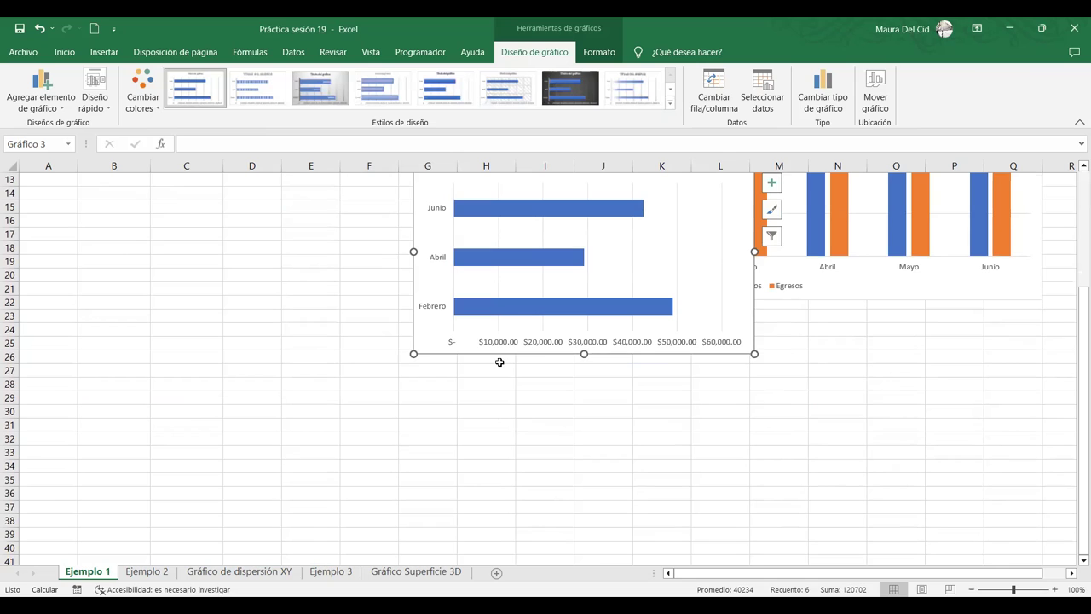
{"action": "left_click", "coordinate": [594, 305]}
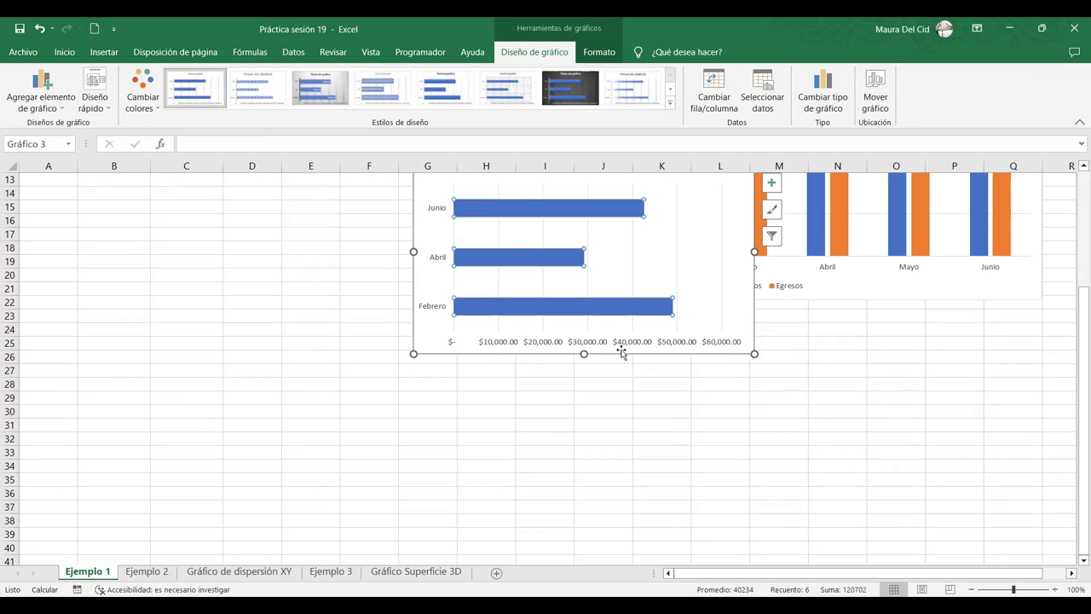
{"action": "left_click_drag", "start_coordinate": [716, 339], "coordinate": [449, 437]}
{"action": "scroll", "coordinate": [734, 353], "scroll_direction": "up", "scroll_amount": 4}
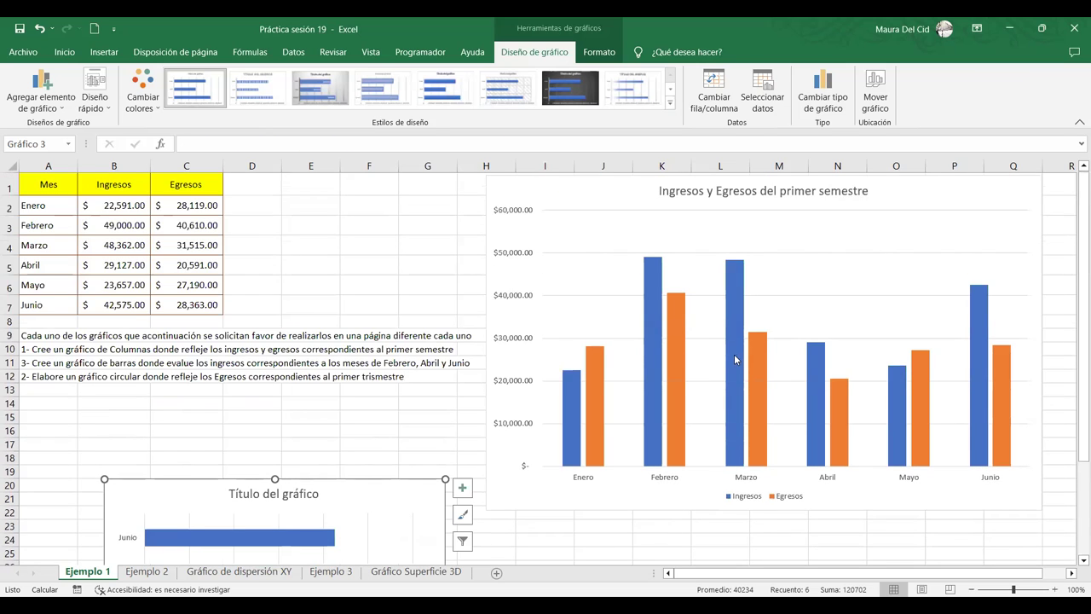
Shrink the Ingresos y Egresos column chart and place it over about columns I to O, rows 1 to 13.
{"action": "left_click", "coordinate": [531, 194]}
{"action": "left_click_drag", "start_coordinate": [1042, 510], "coordinate": [899, 385]}
{"action": "left_click_drag", "start_coordinate": [804, 383], "coordinate": [830, 383]}
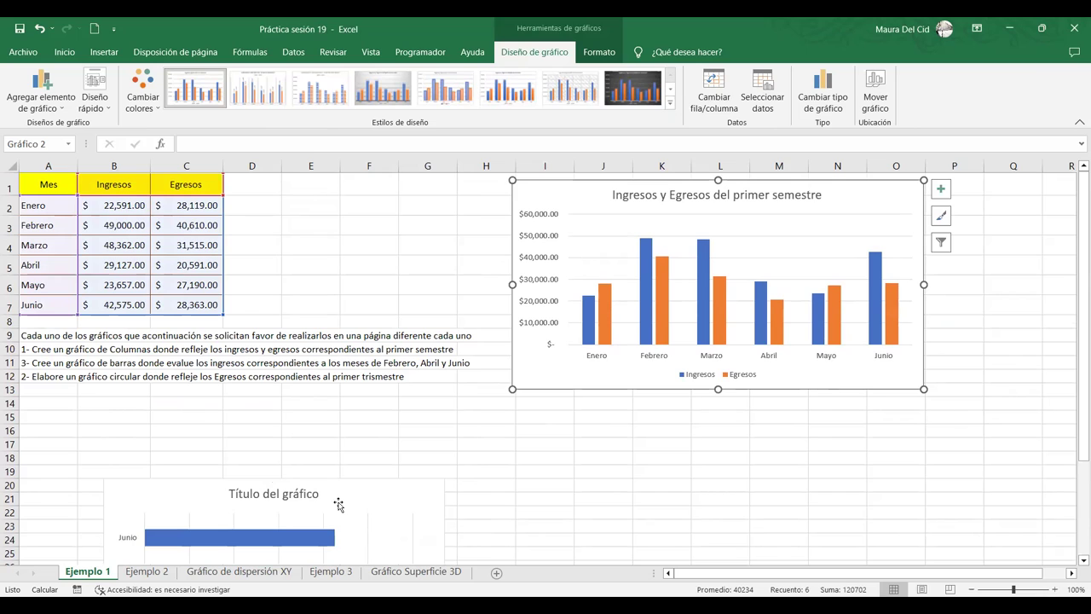
Move the bar chart directly below the column chart and widen it to about 15.35 cm to match that chart's width.
{"action": "left_click_drag", "start_coordinate": [653, 427], "coordinate": [749, 415]}
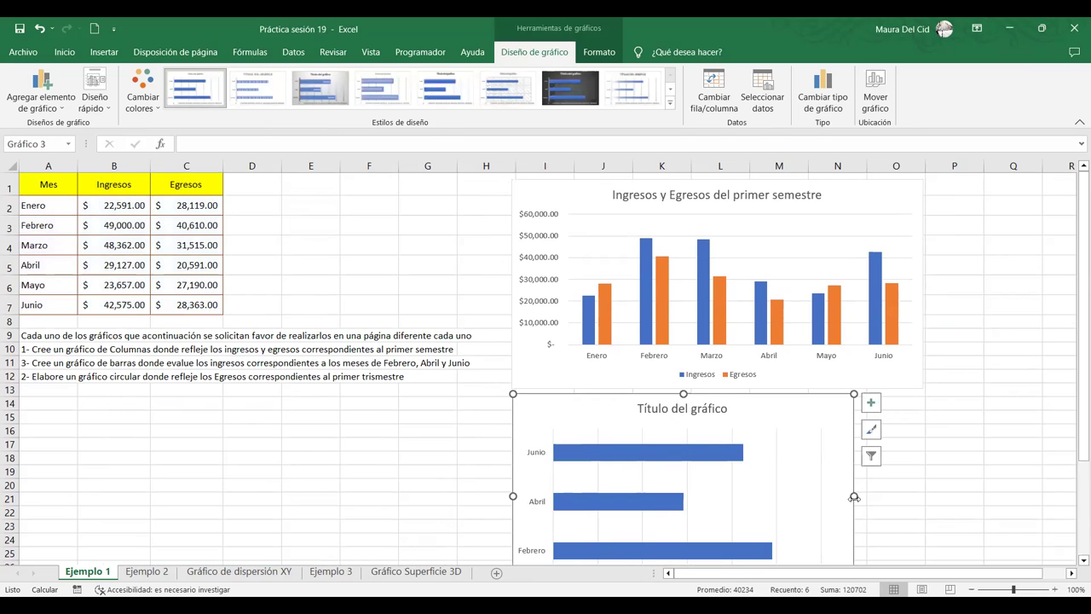
{"action": "left_click_drag", "start_coordinate": [854, 496], "coordinate": [923, 501]}
{"action": "scroll", "coordinate": [922, 502], "scroll_direction": "down", "scroll_amount": 2}
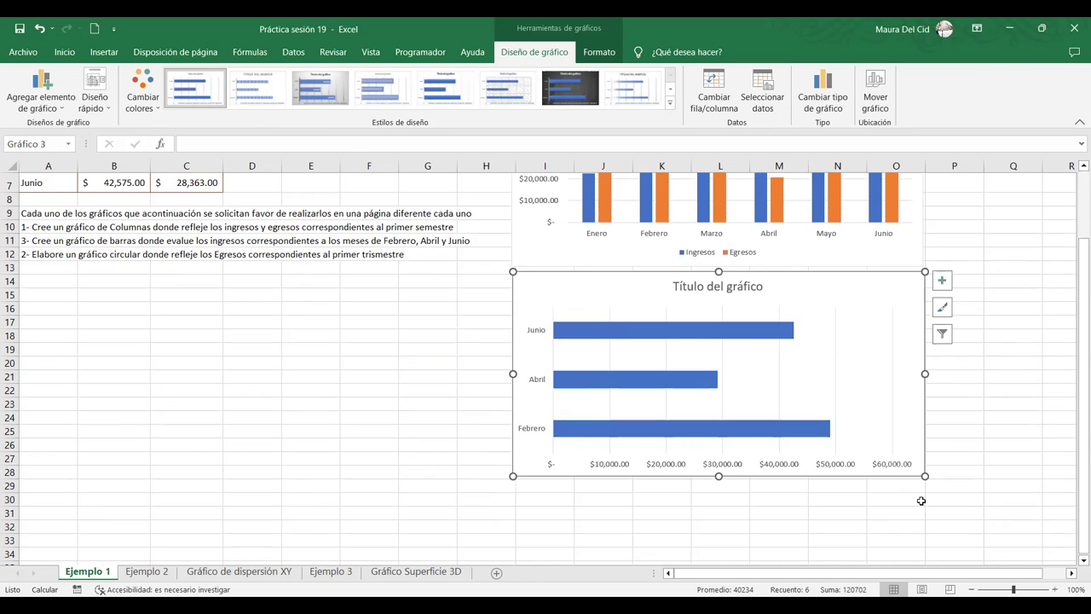
{"action": "scroll", "coordinate": [908, 472], "scroll_direction": "up", "scroll_amount": 1}
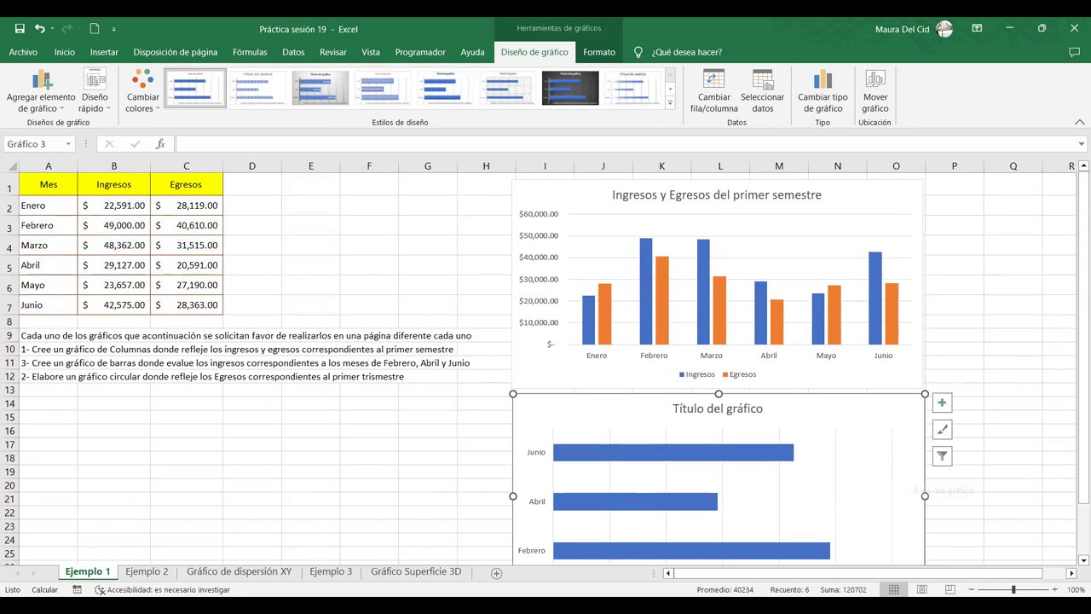
{"action": "scroll", "coordinate": [895, 422], "scroll_direction": "down", "scroll_amount": 3}
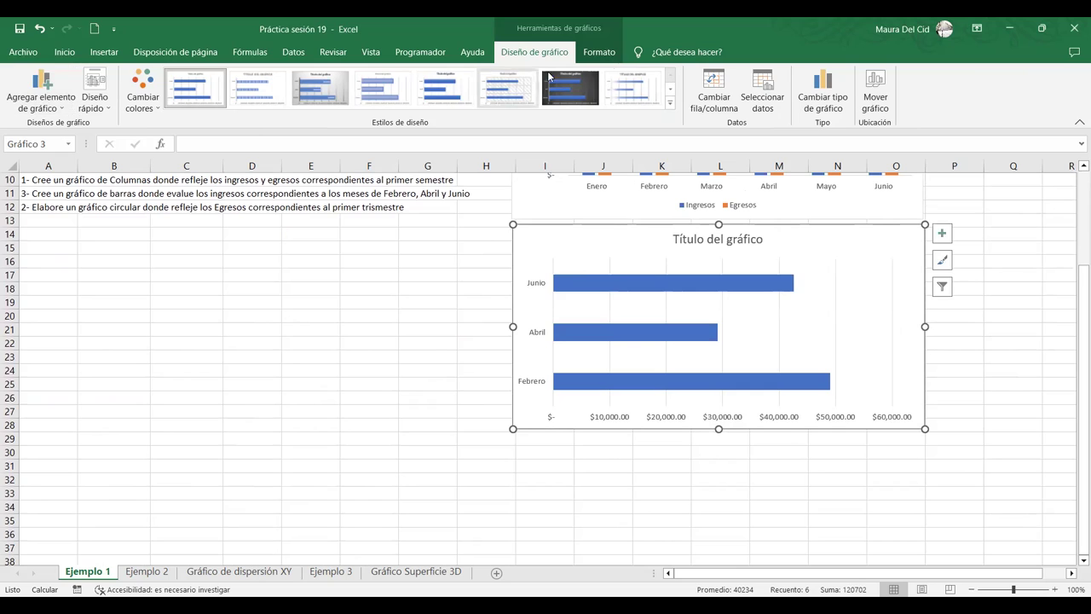
Replace the bar chart's placeholder title with INGRESOS.
{"action": "left_click", "coordinate": [606, 55]}
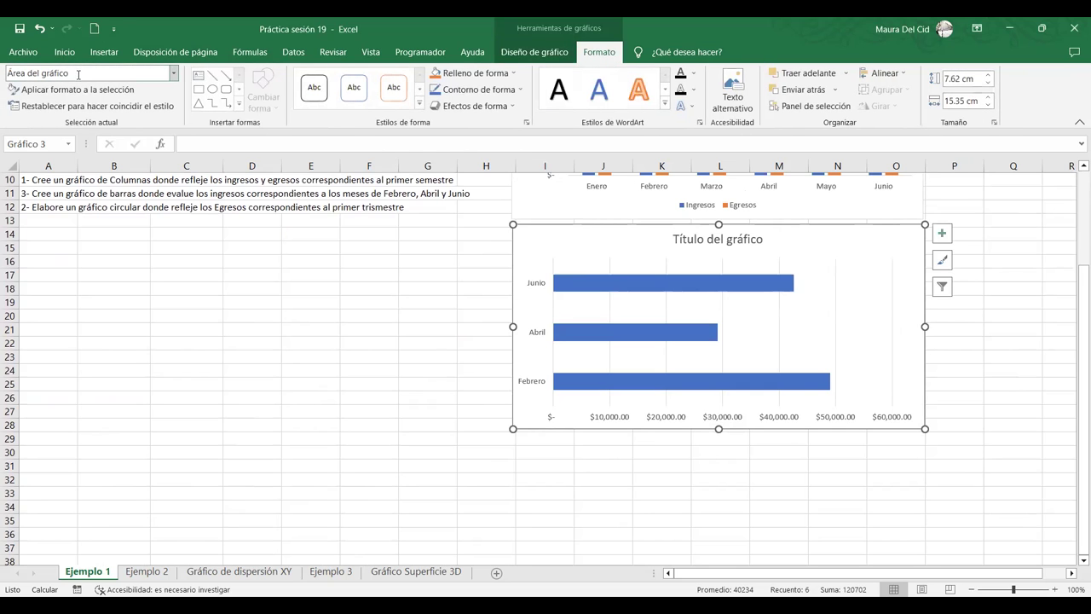
{"action": "left_click", "coordinate": [173, 73]}
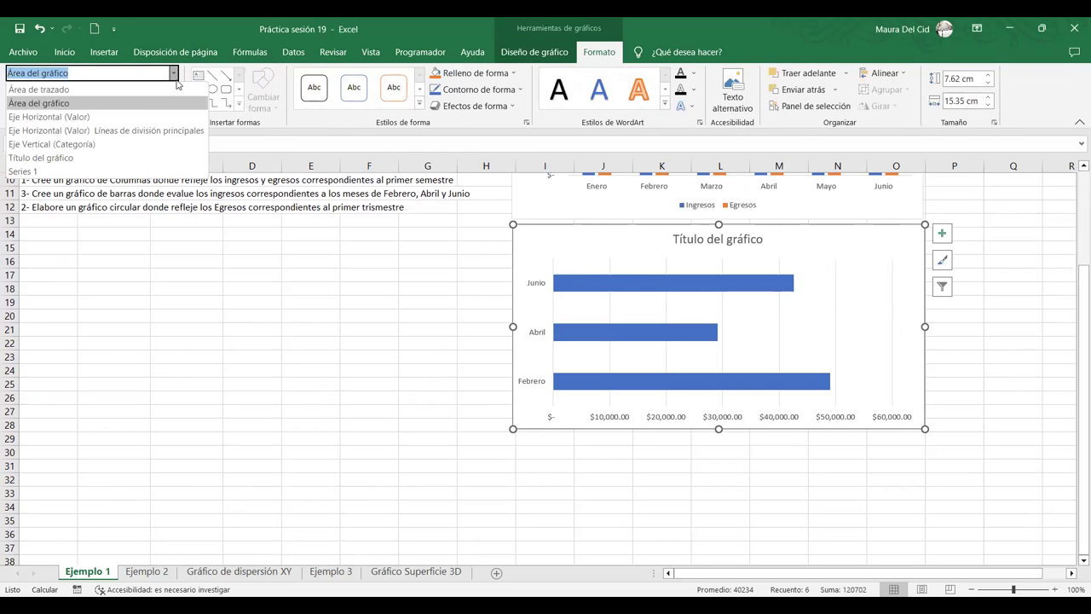
{"action": "left_click", "coordinate": [50, 159]}
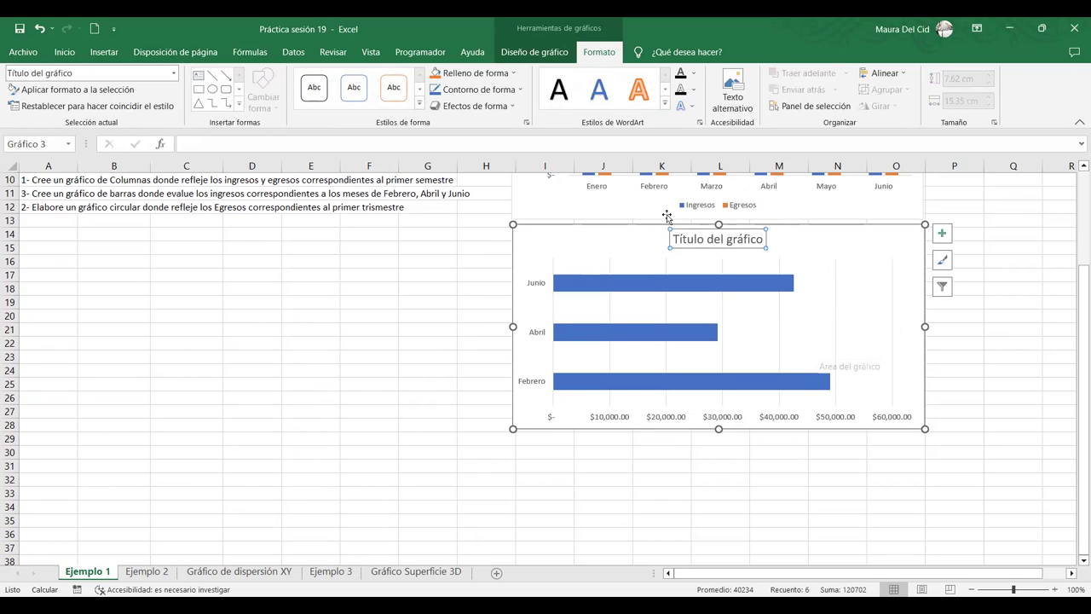
{"action": "double_click", "coordinate": [691, 241]}
{"action": "triple_click", "coordinate": [690, 243]}
{"action": "double_click", "coordinate": [690, 243]}
{"action": "left_click", "coordinate": [690, 244]}
{"action": "double_click", "coordinate": [692, 246]}
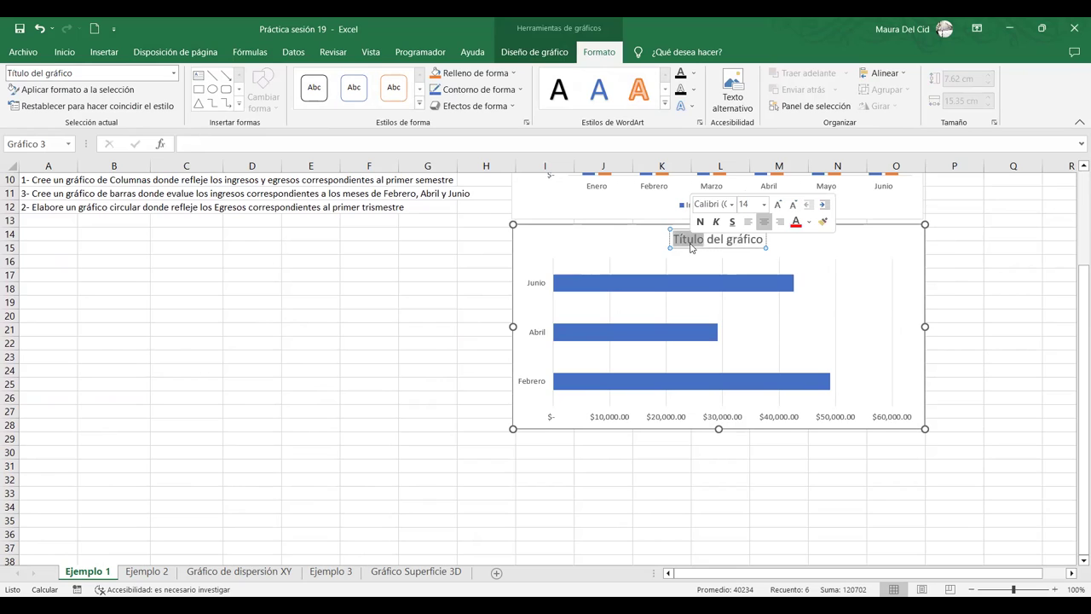
{"action": "triple_click", "coordinate": [691, 245]}
{"action": "key", "text": "Caps_Lock"}
{"action": "type", "text": "INGRESOS DE"}
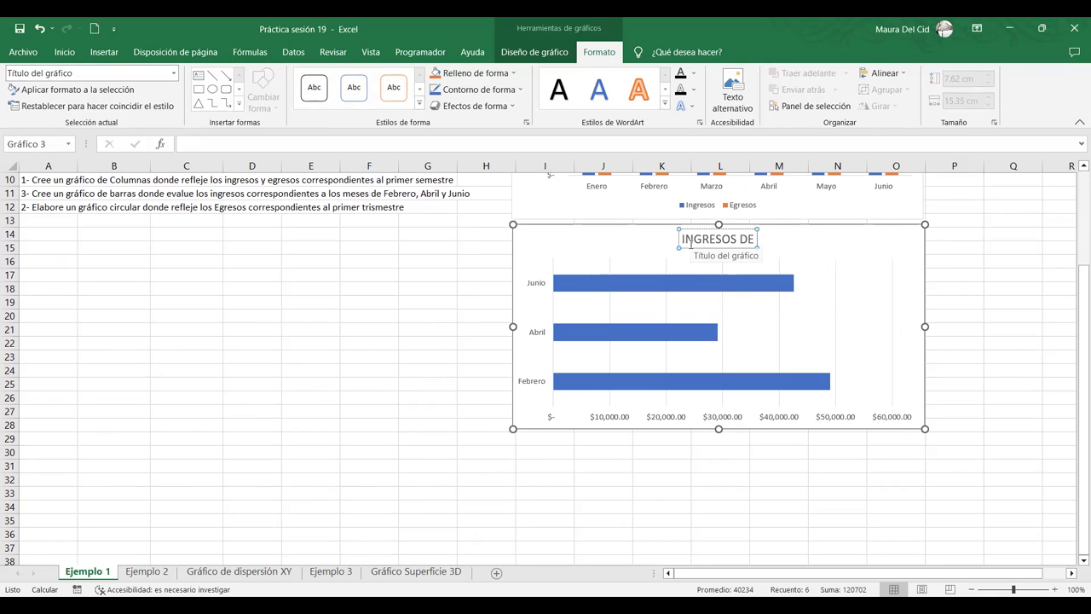
{"action": "key", "text": "BackSpace"}
{"action": "key", "text": "BackSpace"}
{"action": "key", "text": "BackSpace"}
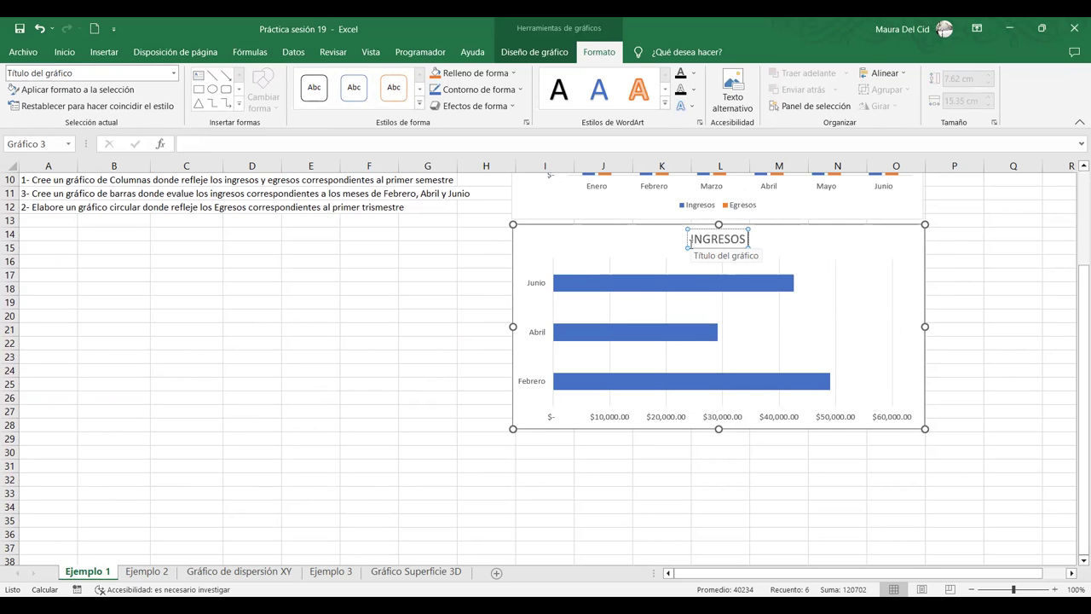
{"action": "scroll", "coordinate": [691, 241], "scroll_direction": "up", "scroll_amount": 3}
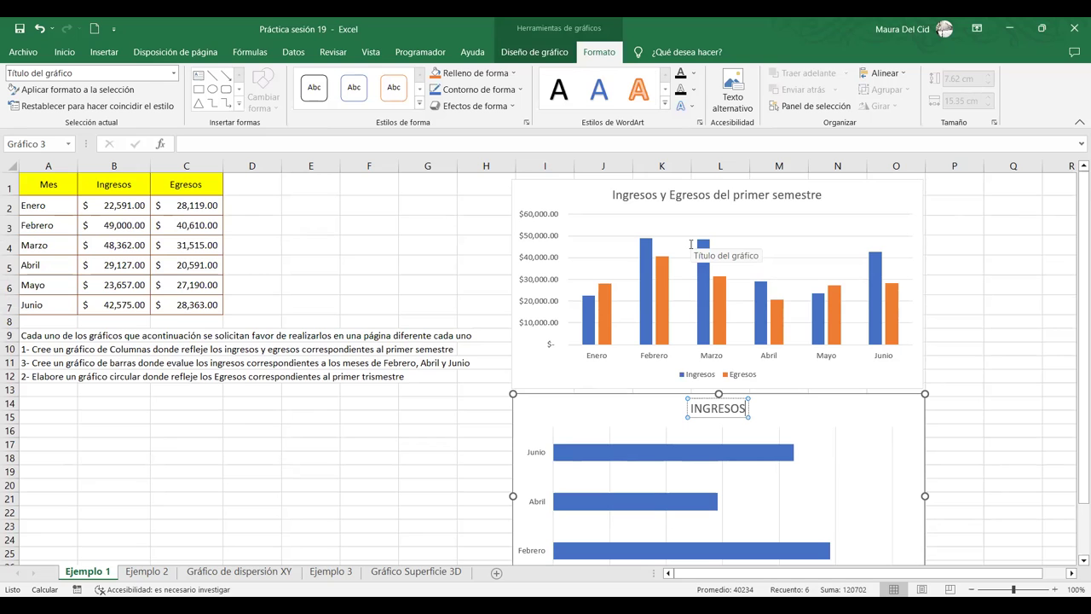
{"action": "scroll", "coordinate": [692, 245], "scroll_direction": "down", "scroll_amount": 2}
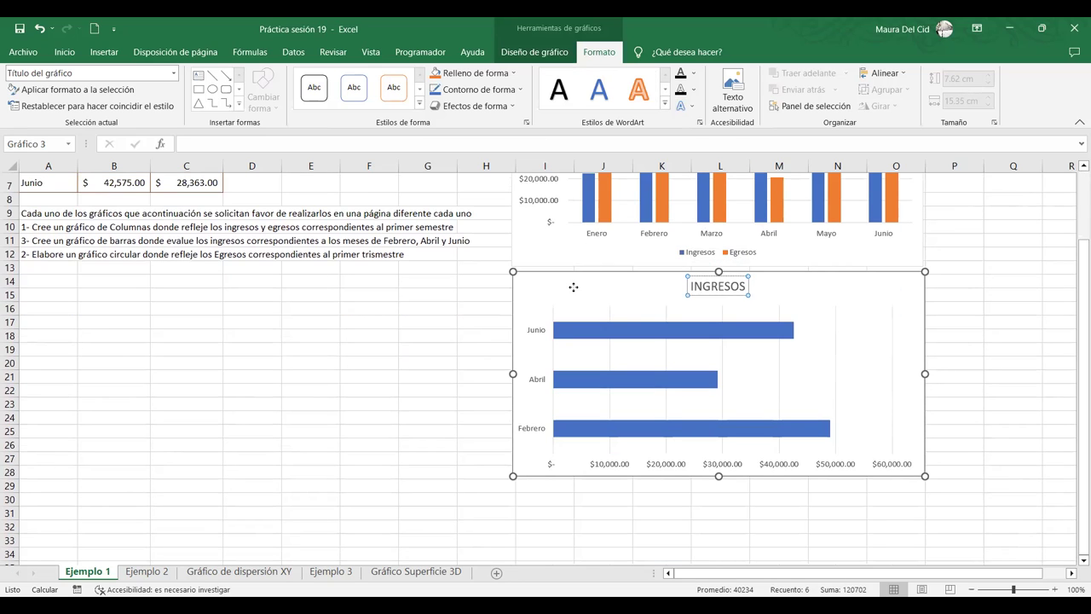
Nudge the bar chart so its edges line up with the column chart above, and deselect it.
{"action": "left_click", "coordinate": [573, 290]}
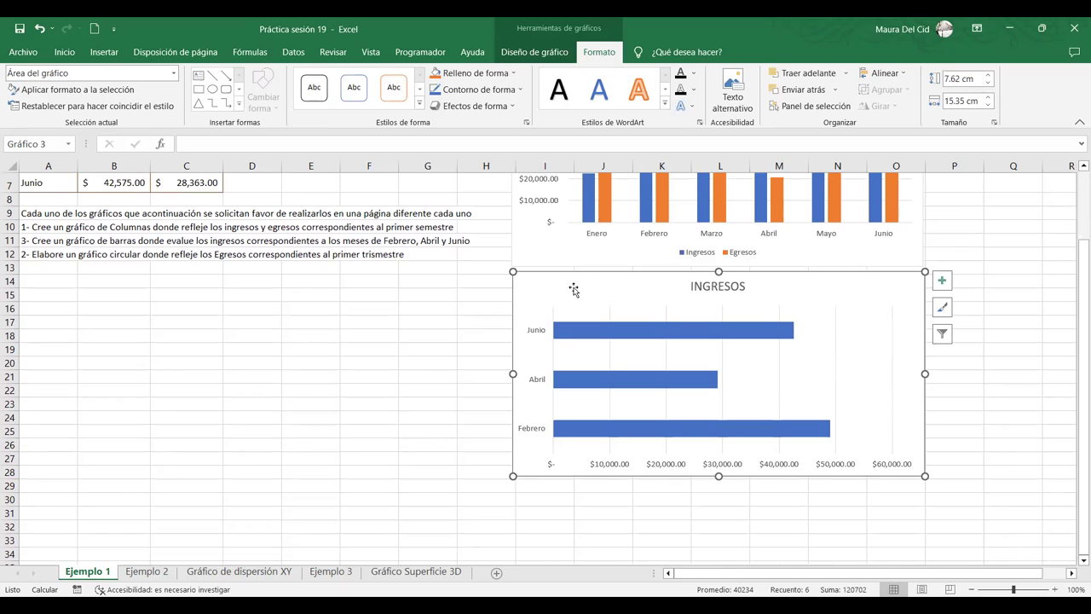
{"action": "left_click_drag", "start_coordinate": [563, 288], "coordinate": [563, 291]}
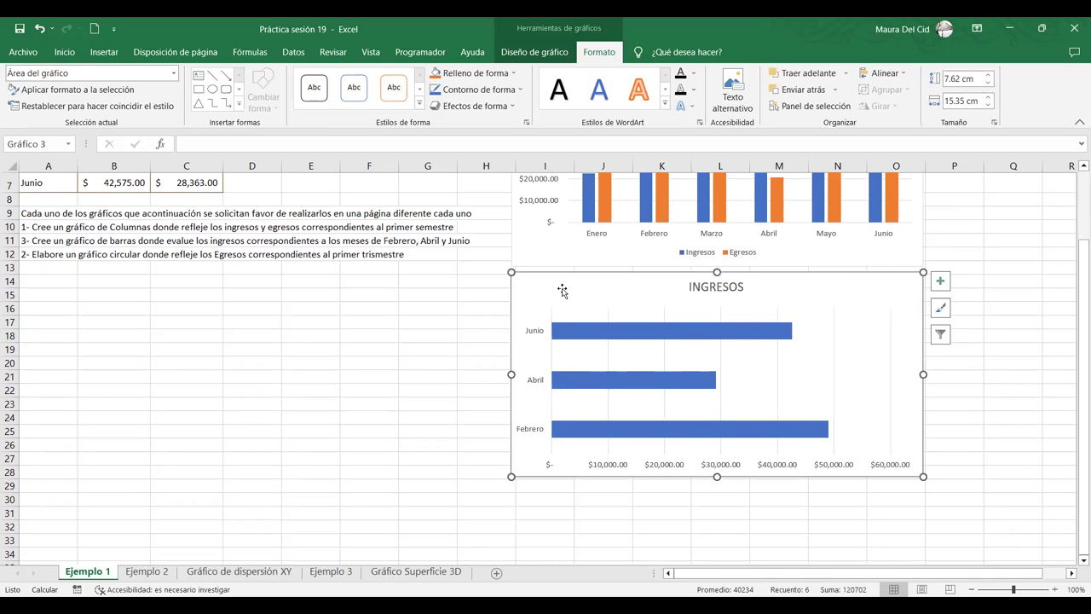
{"action": "left_click", "coordinate": [482, 321]}
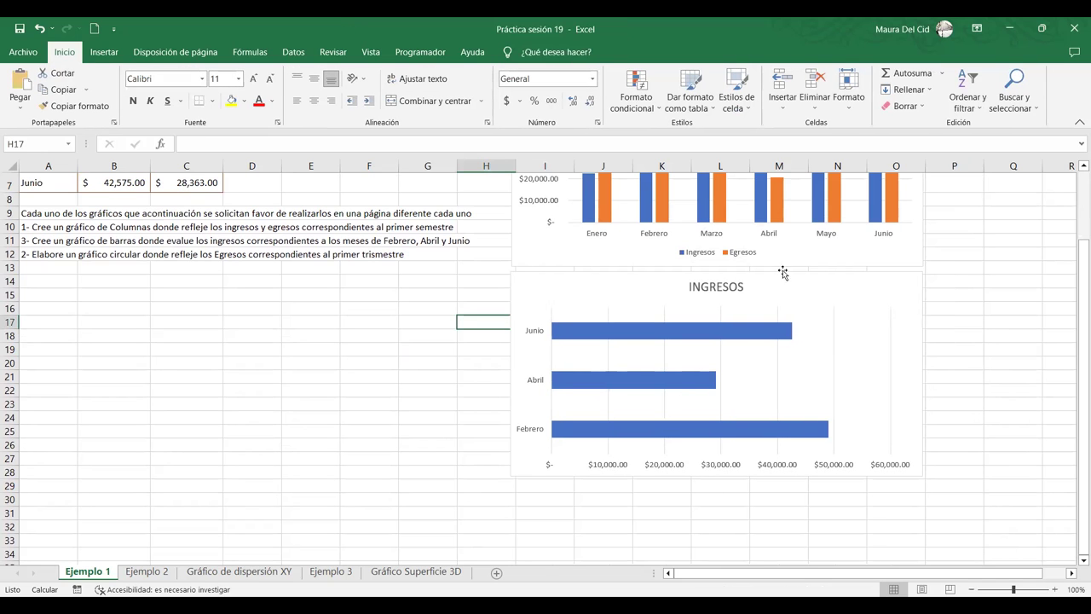
Insert a 2-D clustered bar chart from the Mes and Ingresos columns, A1:B7.
{"action": "left_click", "coordinate": [561, 292]}
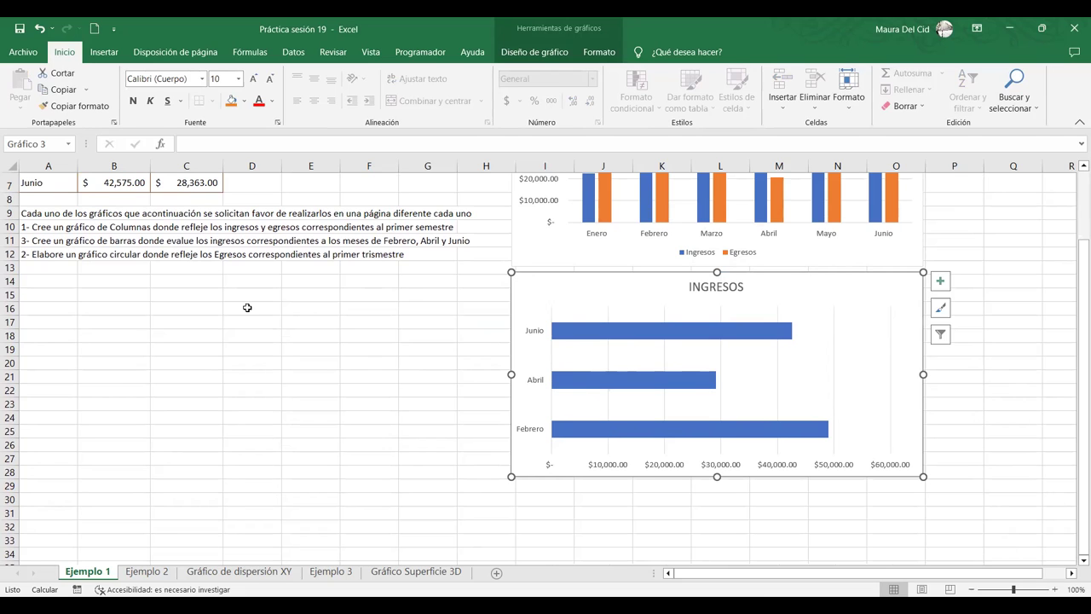
{"action": "scroll", "coordinate": [247, 307], "scroll_direction": "up", "scroll_amount": 2}
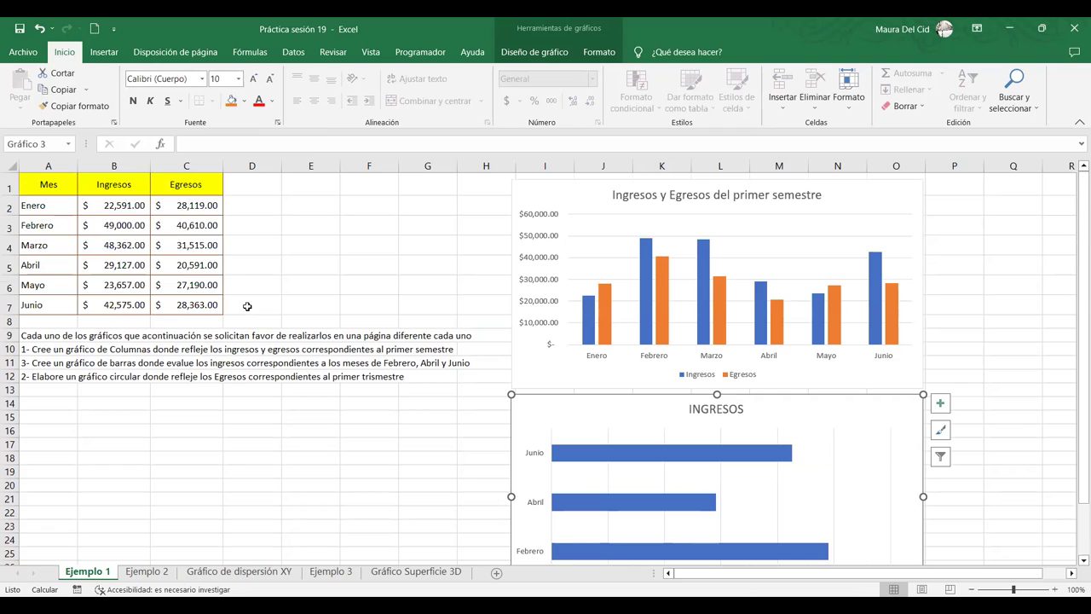
{"action": "left_click", "coordinate": [38, 178]}
{"action": "left_click_drag", "start_coordinate": [38, 177], "coordinate": [111, 302]}
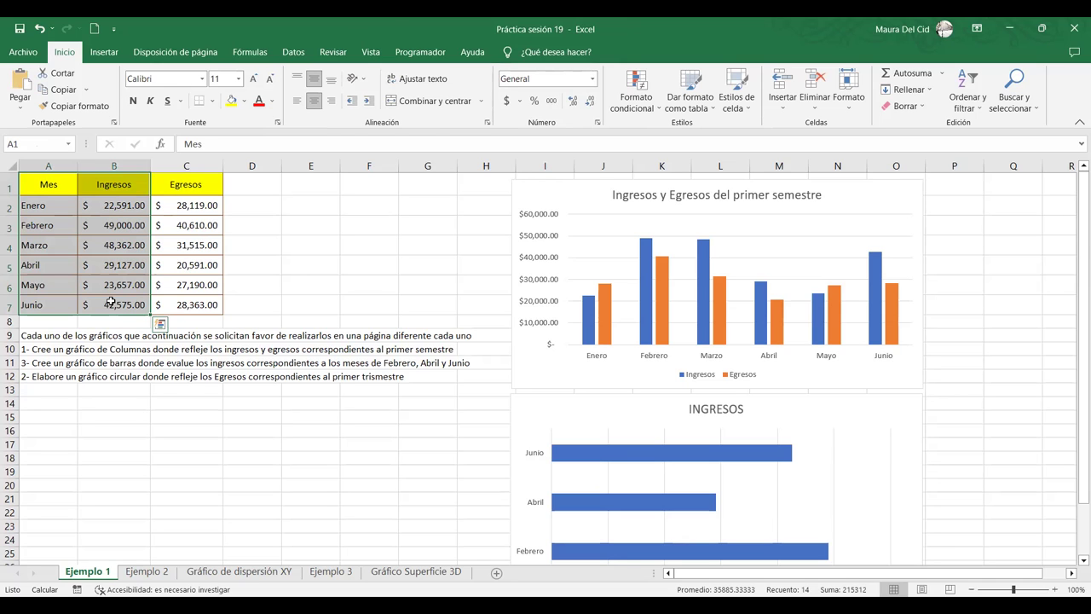
{"action": "left_click", "coordinate": [108, 56]}
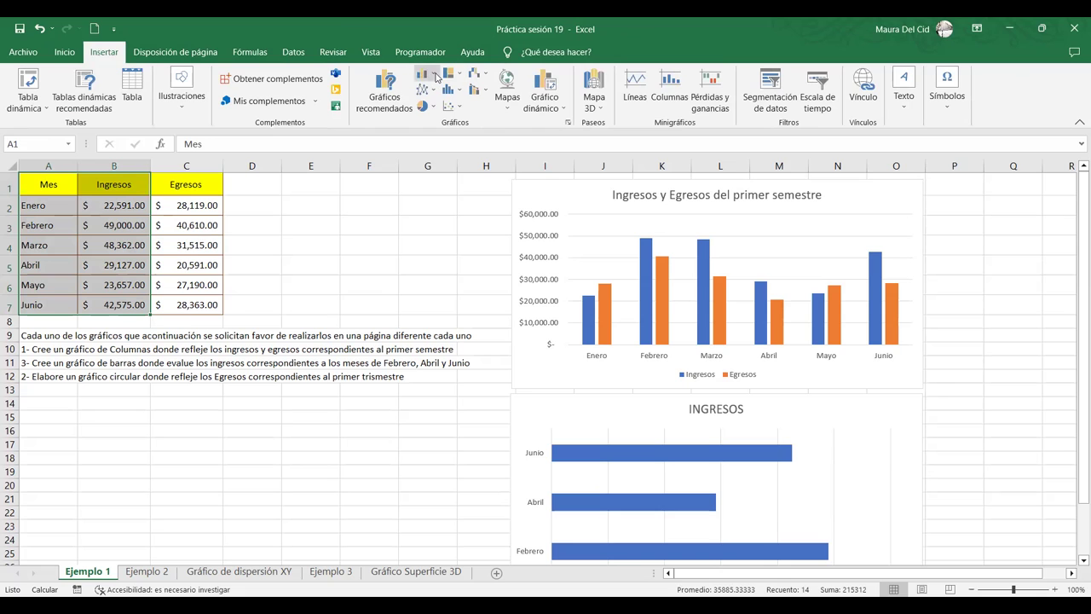
{"action": "left_click", "coordinate": [434, 76]}
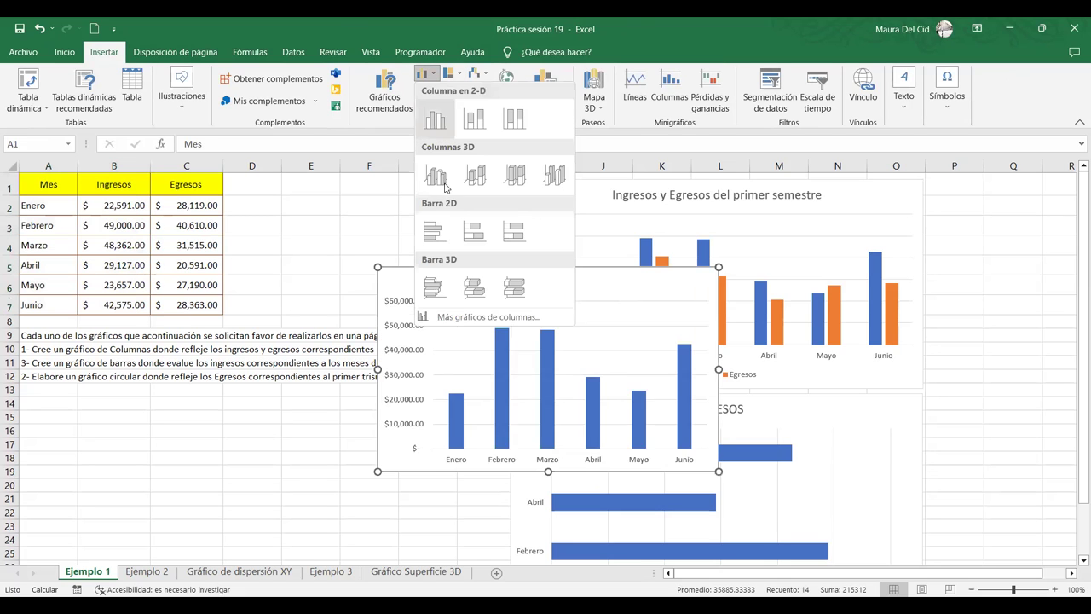
{"action": "left_click", "coordinate": [443, 245]}
Place the new Ingresos bar chart below the written instructions and enlarge it to cover about columns A to H, rows 14 to 28.
{"action": "left_click_drag", "start_coordinate": [445, 275], "coordinate": [193, 407]}
{"action": "scroll", "coordinate": [269, 405], "scroll_direction": "down", "scroll_amount": 2}
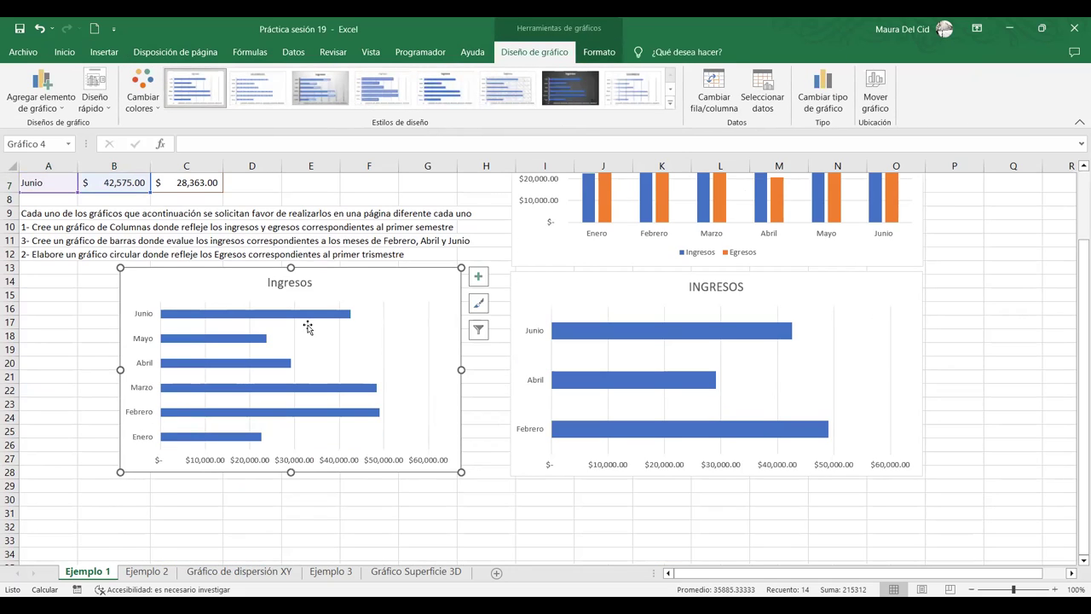
{"action": "left_click_drag", "start_coordinate": [182, 280], "coordinate": [105, 277]}
{"action": "left_click_drag", "start_coordinate": [383, 471], "coordinate": [492, 479]}
{"action": "left_click_drag", "start_coordinate": [92, 282], "coordinate": [78, 281]}
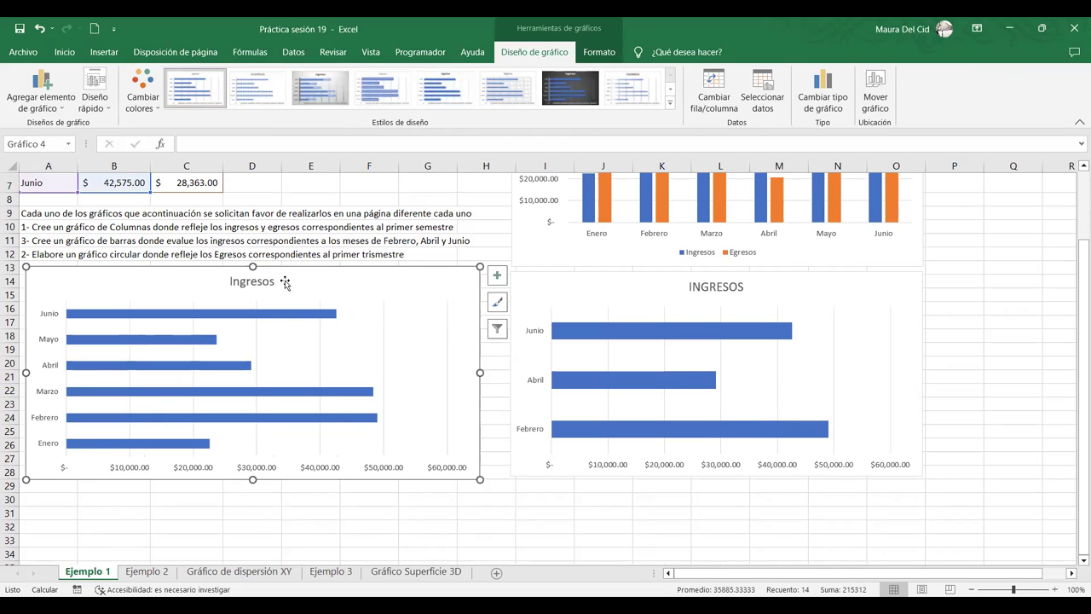
{"action": "left_click_drag", "start_coordinate": [284, 283], "coordinate": [287, 285]}
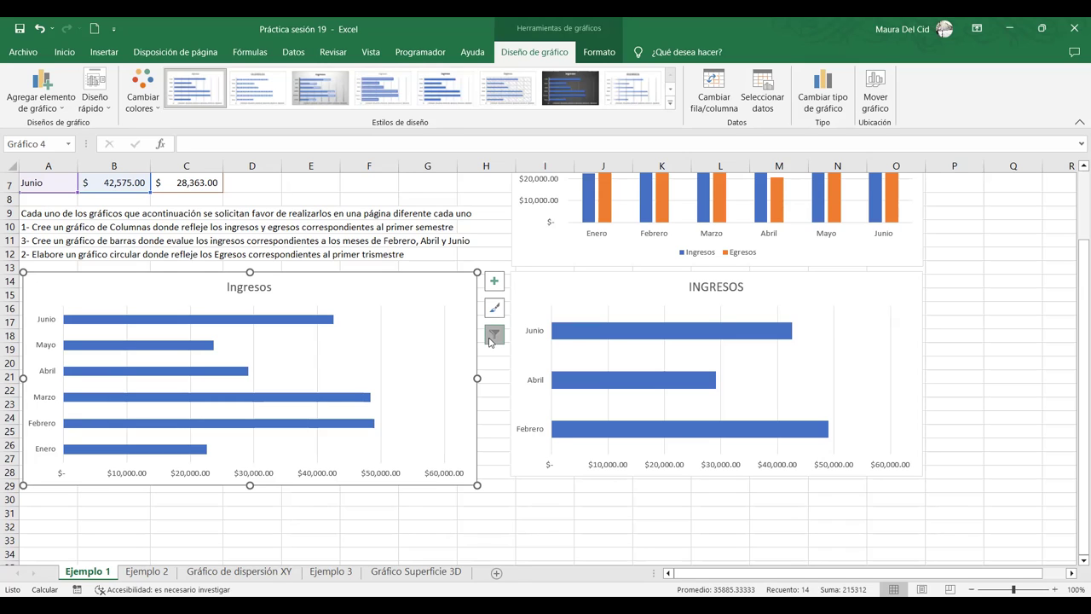
Filter the new Ingresos bar chart to the categories Febrero, Abril and Junio, and deselect the chart.
{"action": "left_click", "coordinate": [493, 336]}
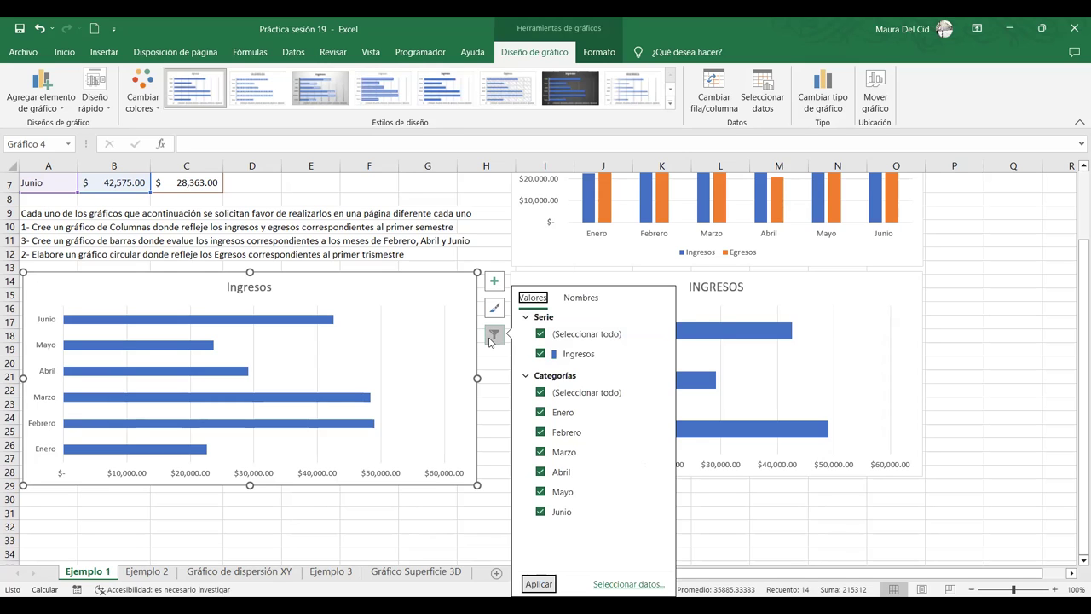
{"action": "left_click", "coordinate": [540, 393]}
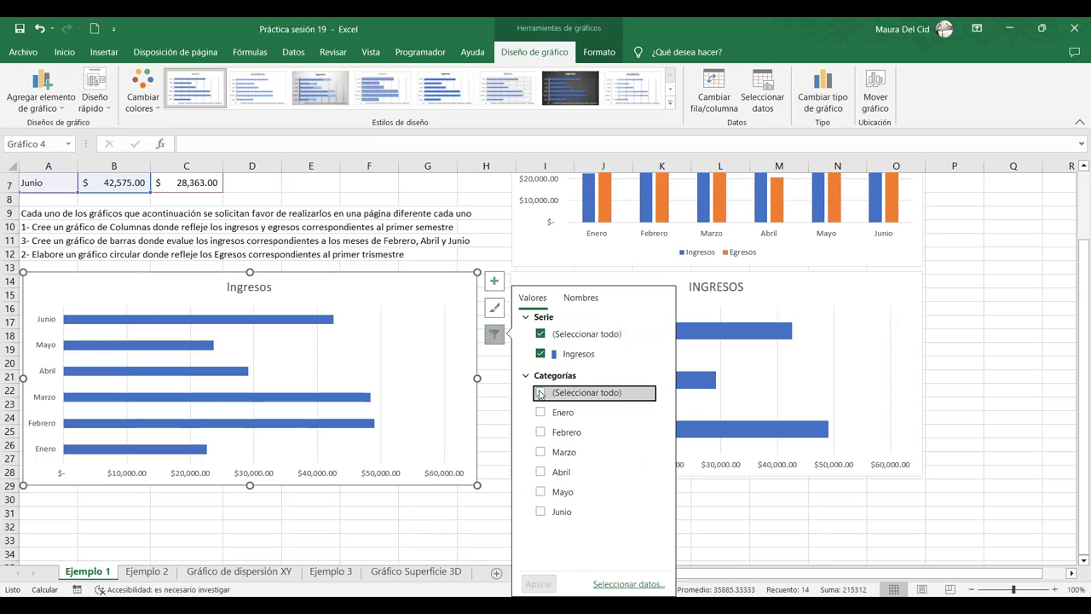
{"action": "left_click", "coordinate": [540, 432]}
{"action": "left_click", "coordinate": [540, 471]}
{"action": "left_click", "coordinate": [540, 512]}
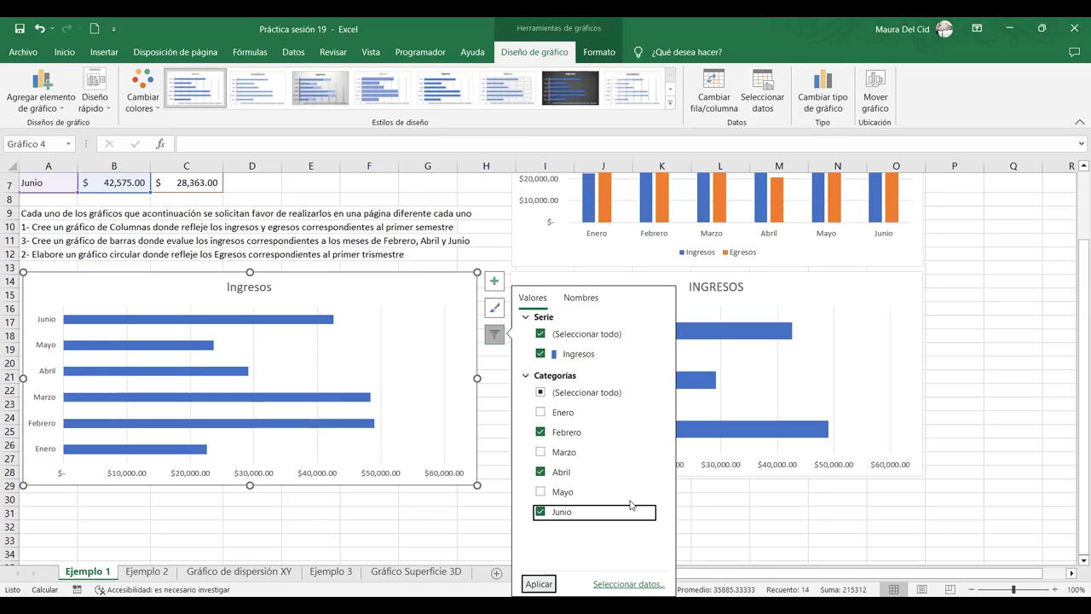
{"action": "key", "text": "Return"}
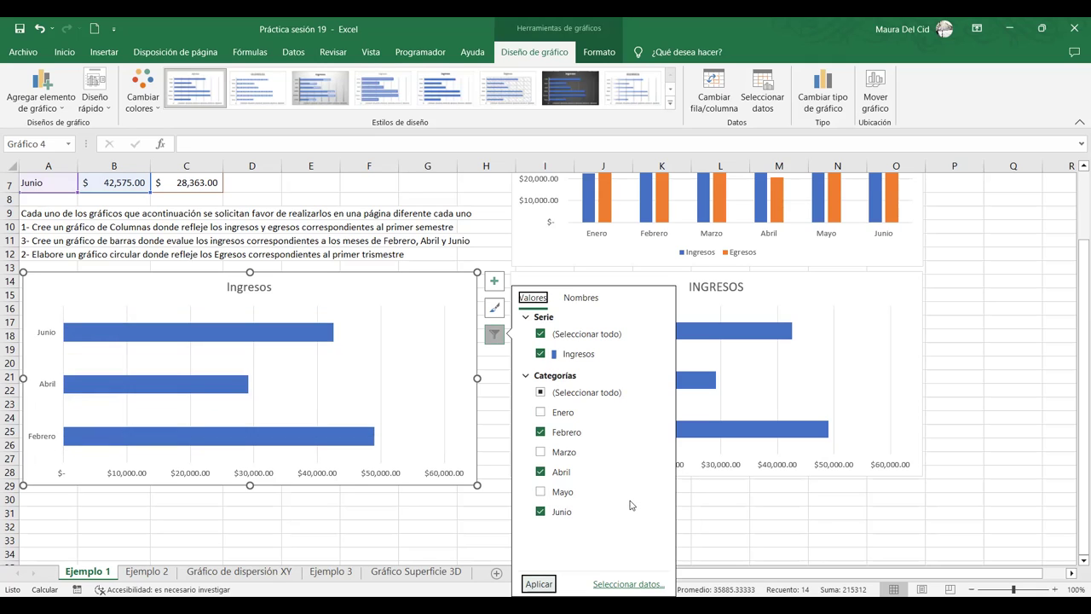
{"action": "left_click", "coordinate": [436, 291]}
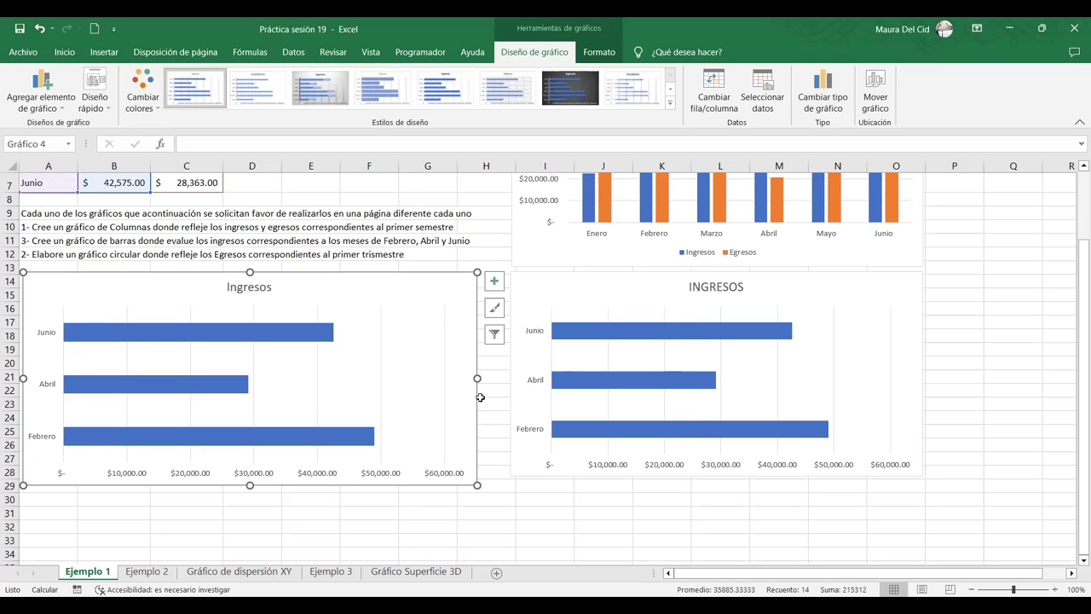
{"action": "left_click", "coordinate": [550, 494]}
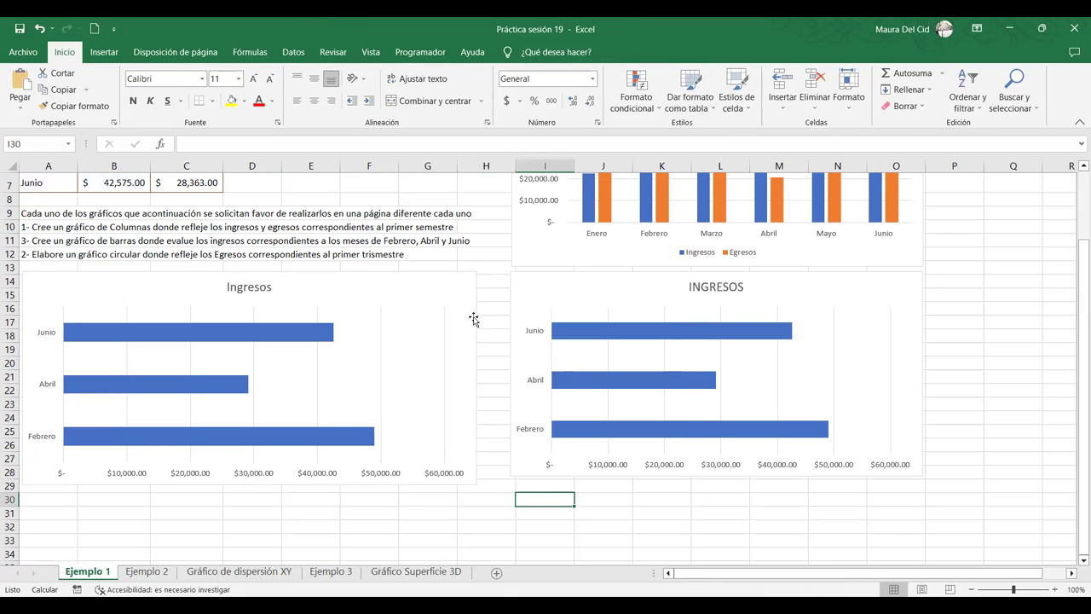
Review the filtered bar chart's category filter and its source data range in the table.
{"action": "left_click", "coordinate": [462, 287]}
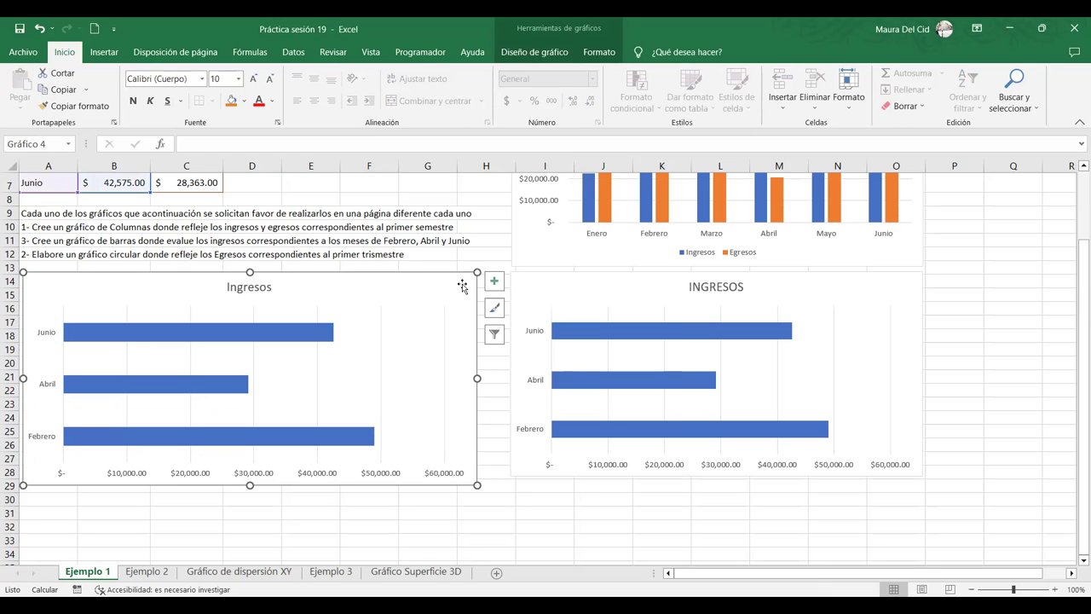
{"action": "scroll", "coordinate": [201, 299], "scroll_direction": "up", "scroll_amount": 2}
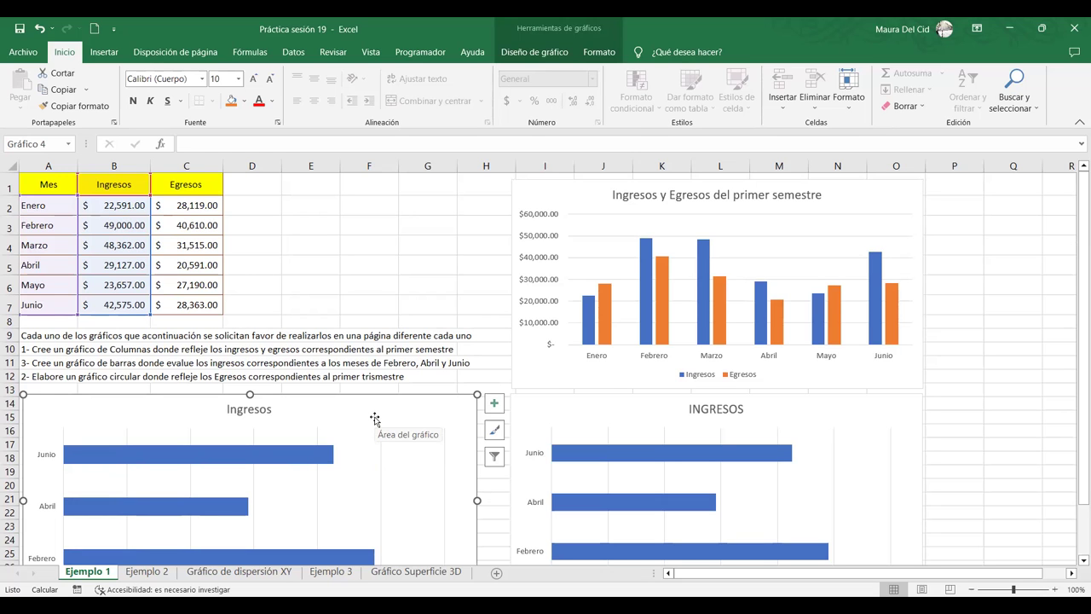
{"action": "scroll", "coordinate": [374, 419], "scroll_direction": "down", "scroll_amount": 3}
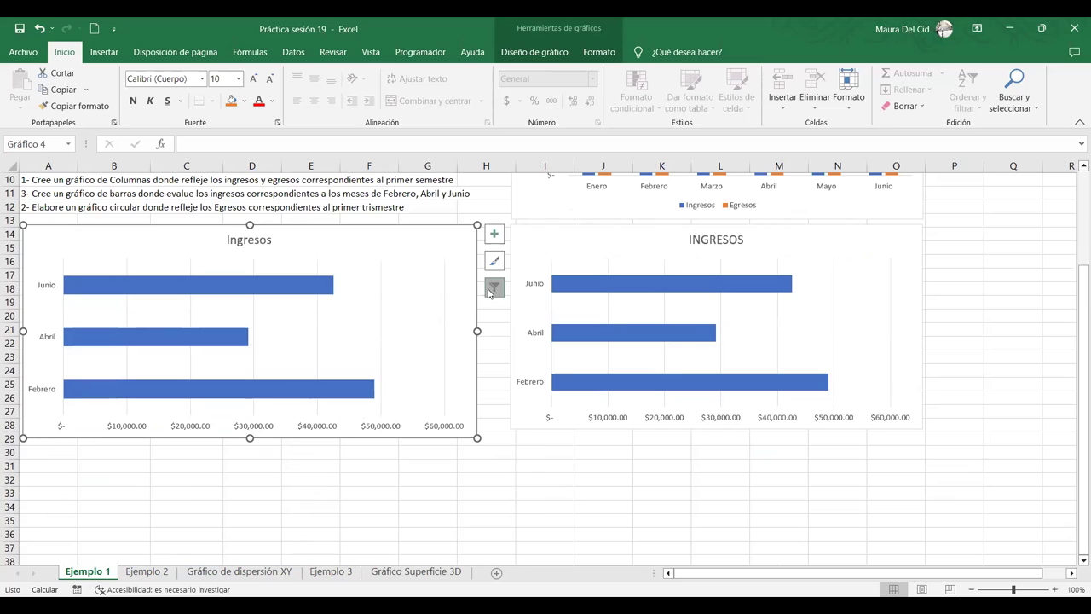
{"action": "left_click", "coordinate": [491, 291]}
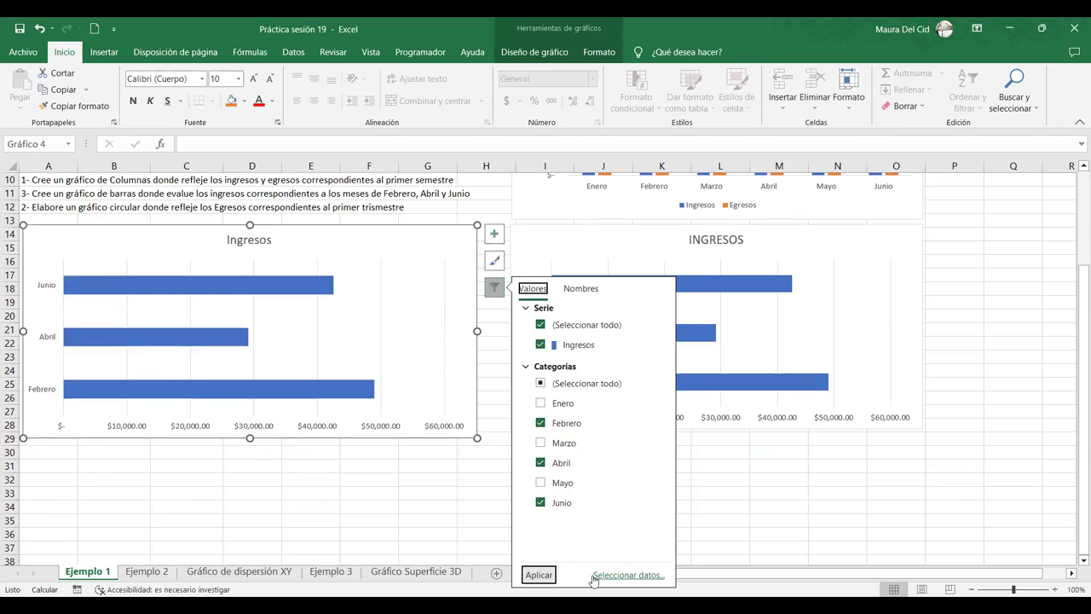
{"action": "left_click", "coordinate": [459, 365]}
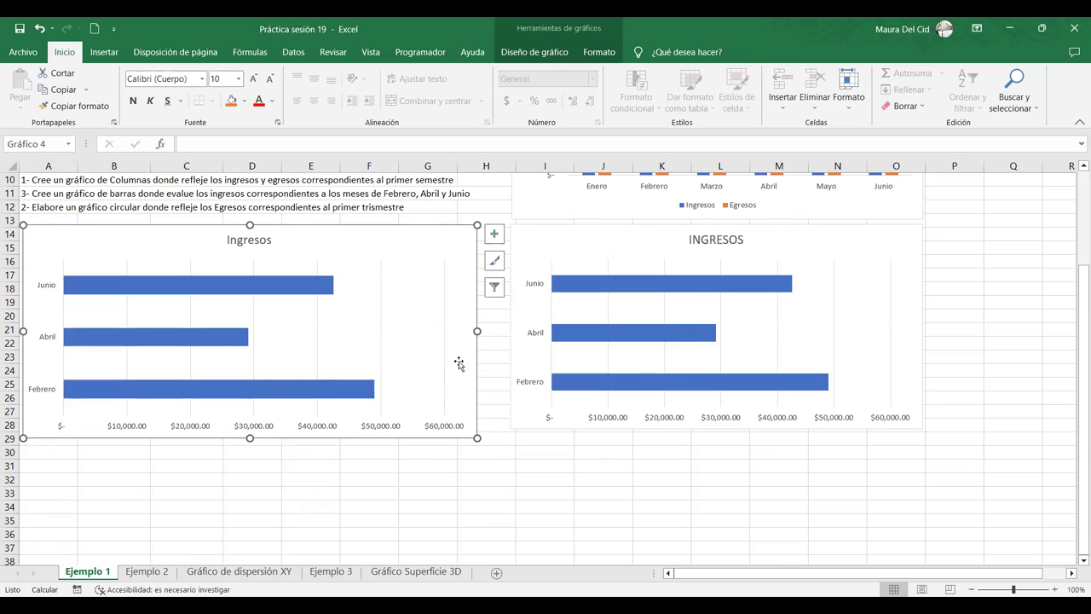
{"action": "left_click", "coordinate": [512, 478]}
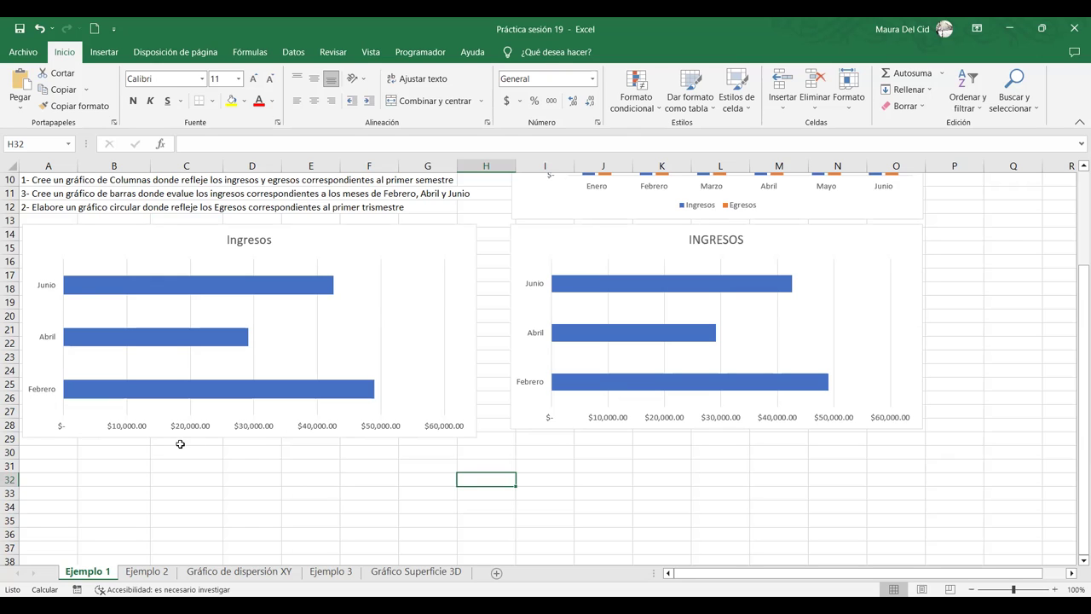
{"action": "left_click", "coordinate": [398, 260]}
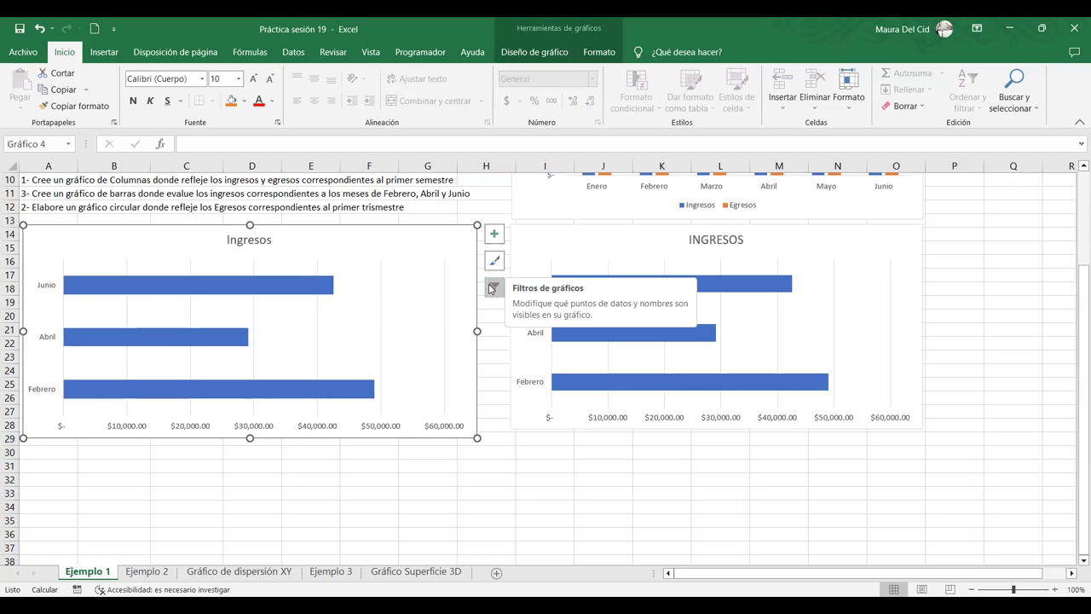
{"action": "scroll", "coordinate": [314, 322], "scroll_direction": "up", "scroll_amount": 3}
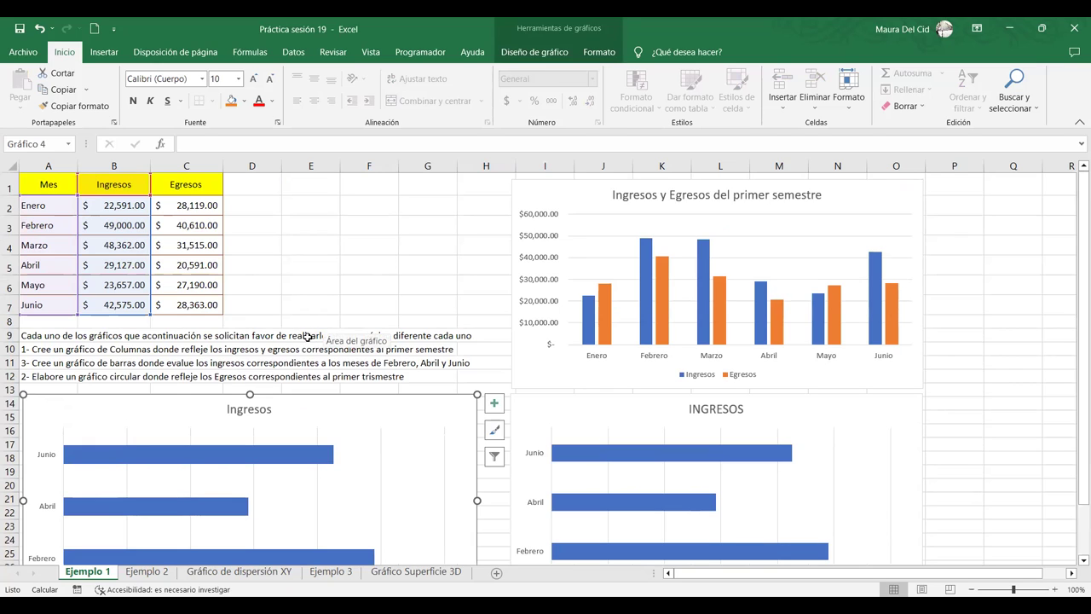
Examine the three charts, comparing the value and category axes of the column chart with those of the INGRESOS bar chart.
{"action": "left_click", "coordinate": [309, 337]}
{"action": "double_click", "coordinate": [329, 407]}
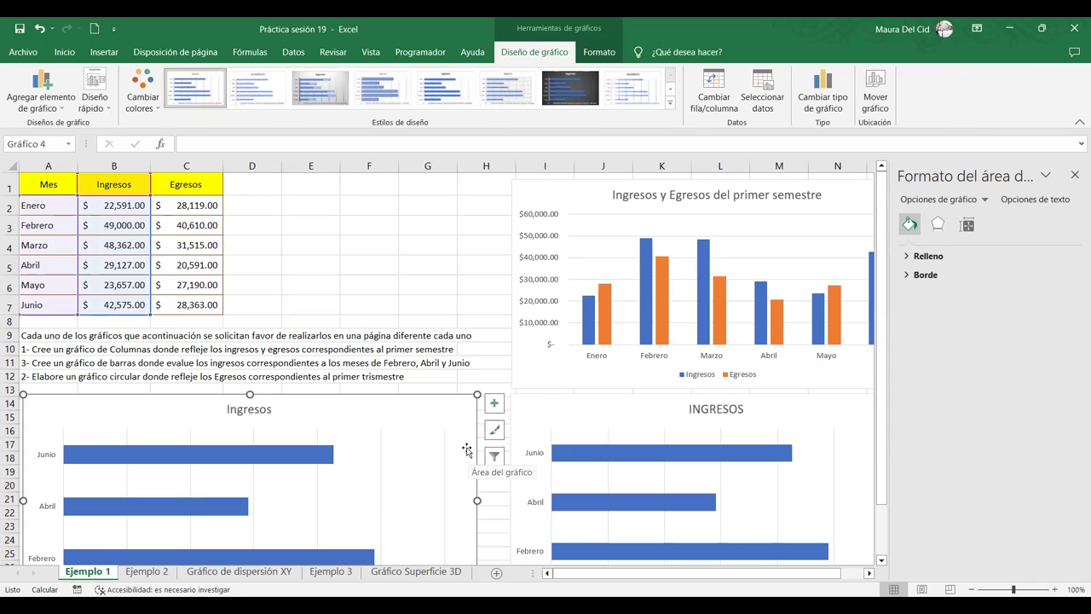
{"action": "scroll", "coordinate": [468, 450], "scroll_direction": "down", "scroll_amount": 2}
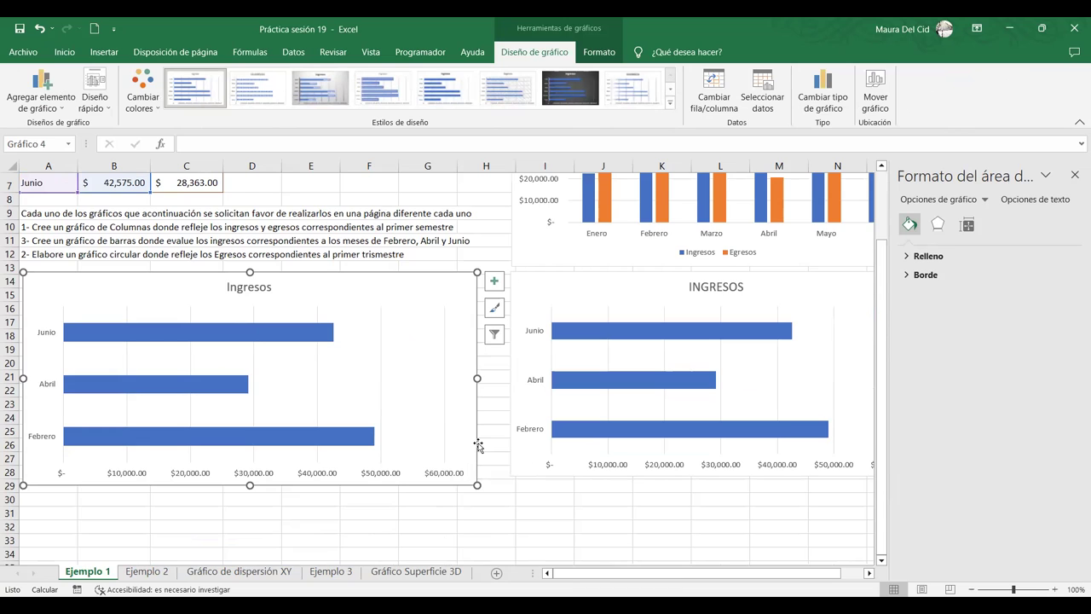
{"action": "scroll", "coordinate": [475, 445], "scroll_direction": "up", "scroll_amount": 2}
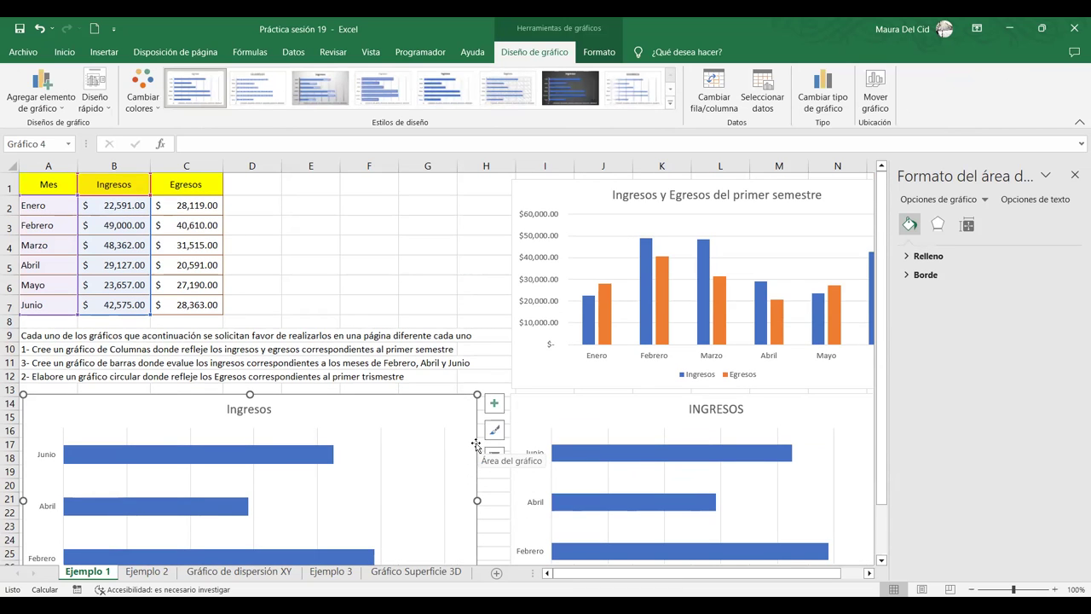
{"action": "scroll", "coordinate": [476, 445], "scroll_direction": "down", "scroll_amount": 2}
{"action": "scroll", "coordinate": [476, 445], "scroll_direction": "up", "scroll_amount": 2}
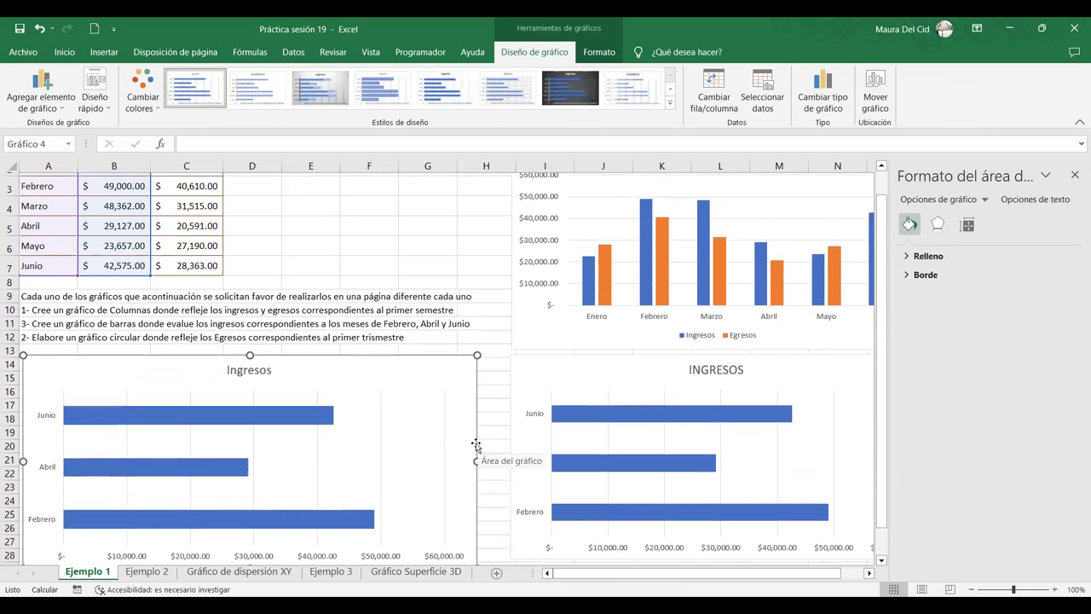
{"action": "scroll", "coordinate": [476, 445], "scroll_direction": "up", "scroll_amount": 1}
{"action": "left_click", "coordinate": [599, 264]}
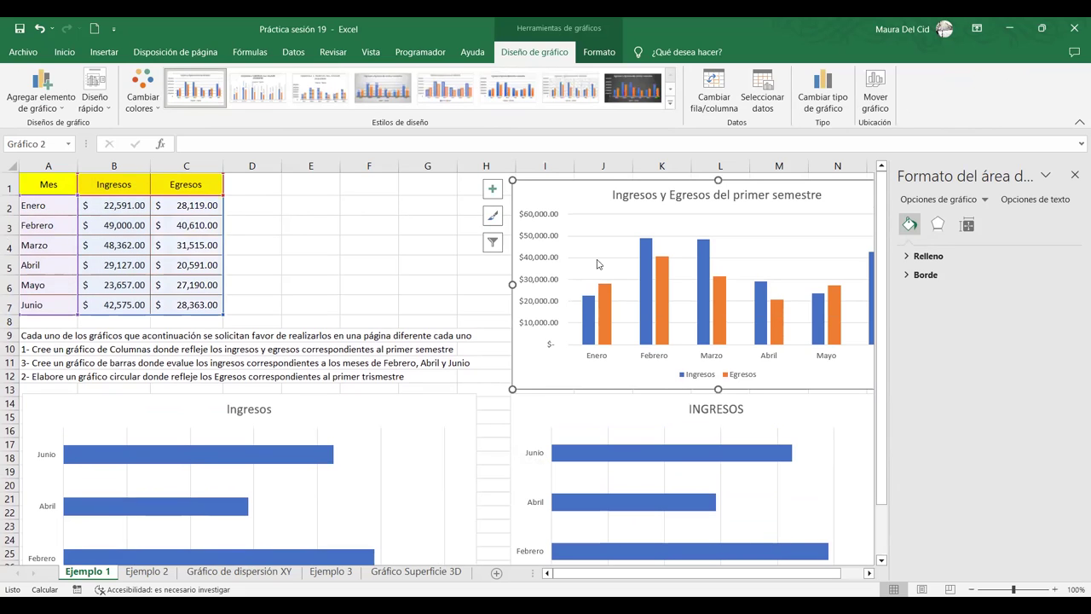
{"action": "left_click", "coordinate": [532, 412]}
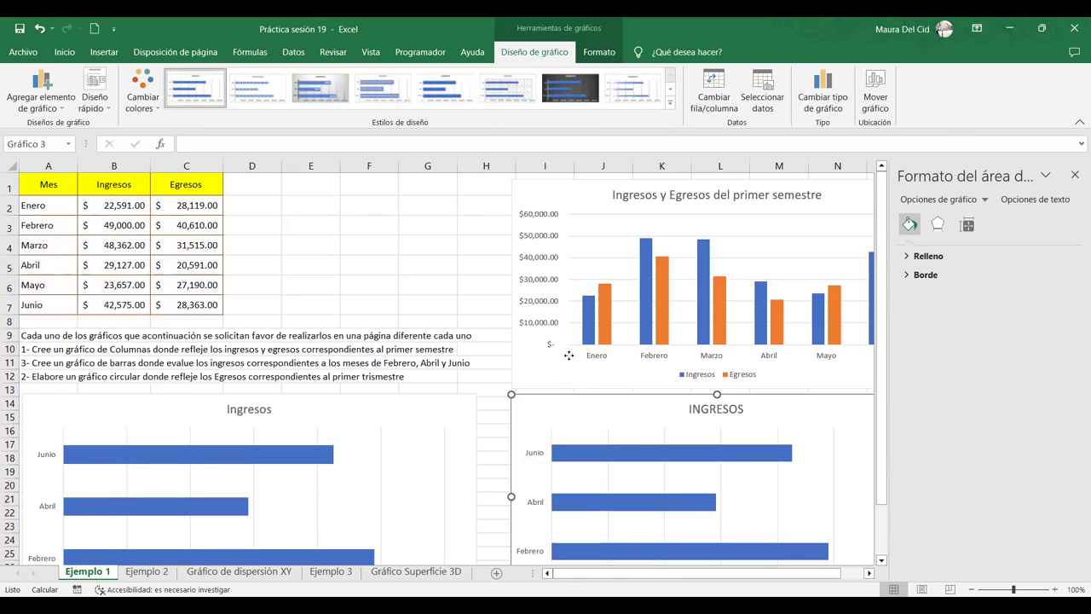
{"action": "left_click", "coordinate": [557, 321]}
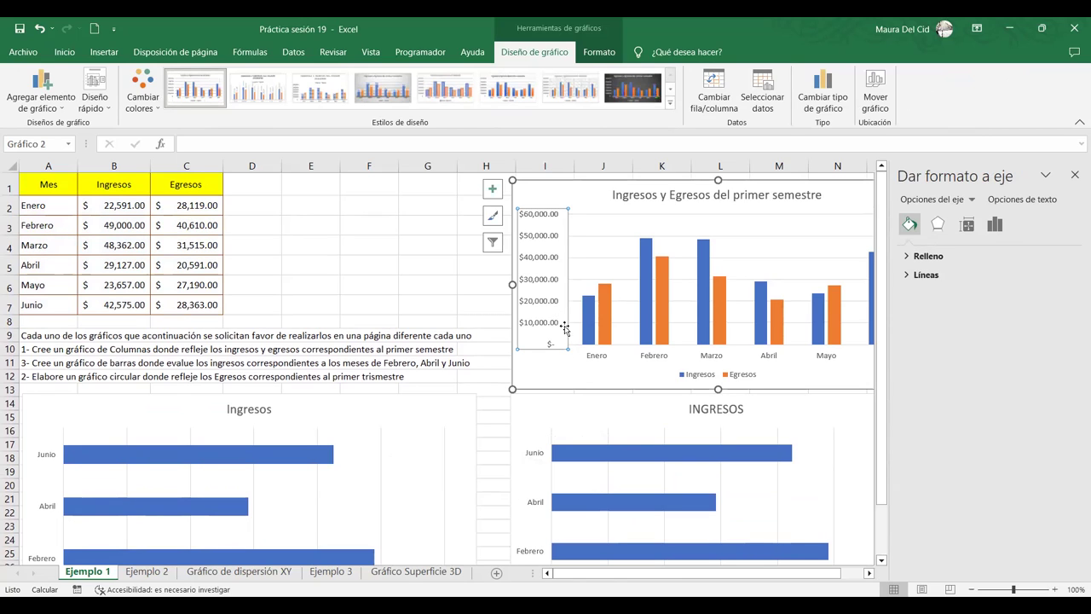
{"action": "left_click", "coordinate": [597, 359]}
{"action": "scroll", "coordinate": [597, 360], "scroll_direction": "down", "scroll_amount": 3}
{"action": "left_click", "coordinate": [537, 336]}
{"action": "left_click", "coordinate": [614, 424]}
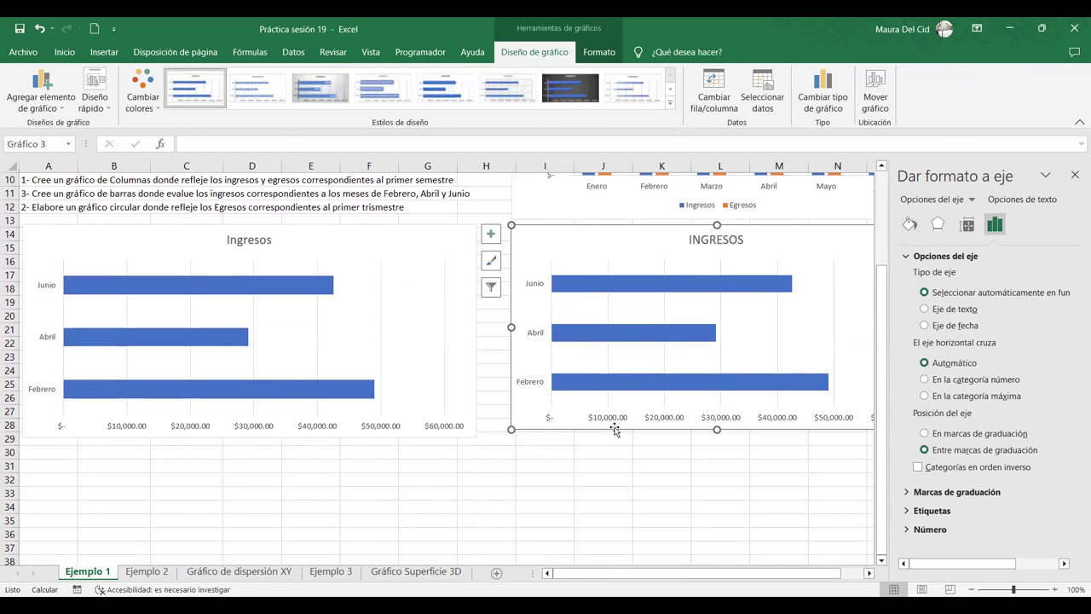
{"action": "scroll", "coordinate": [512, 401], "scroll_direction": "up", "scroll_amount": 3}
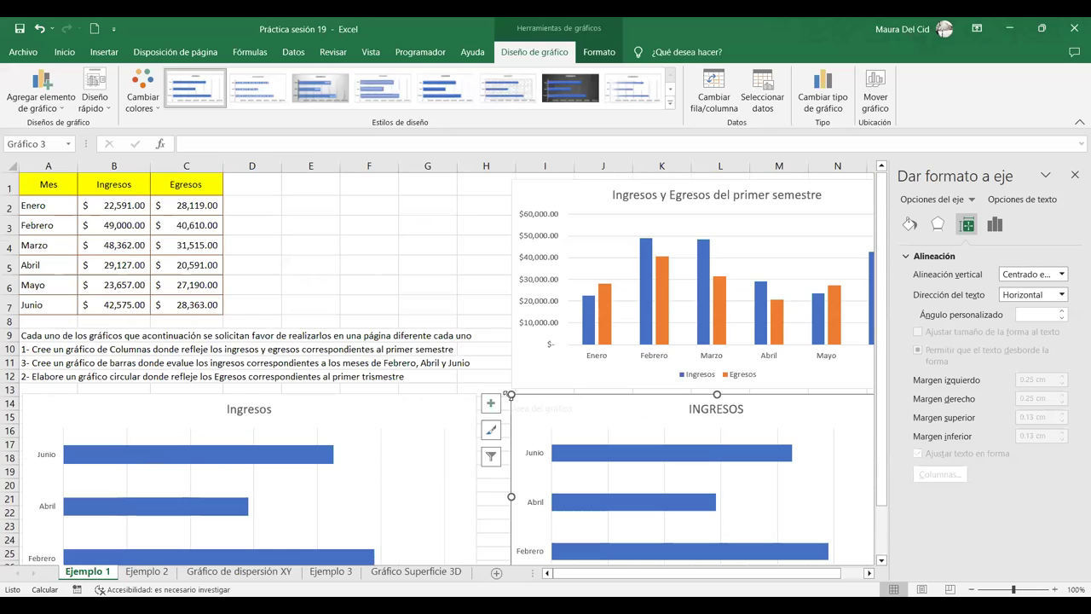
{"action": "left_click", "coordinate": [170, 284]}
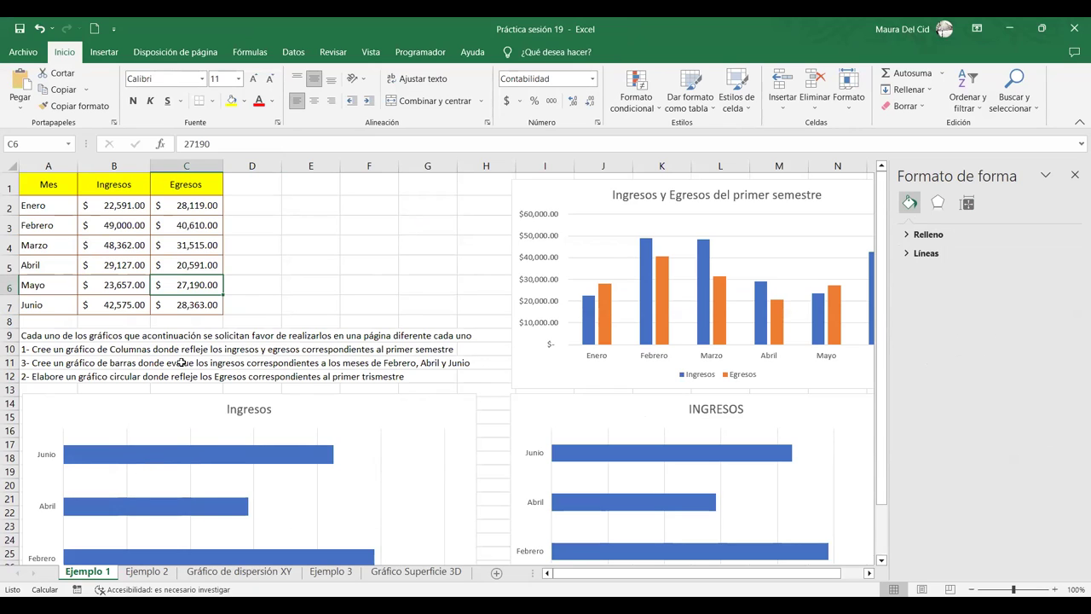
{"action": "left_click", "coordinate": [83, 284]}
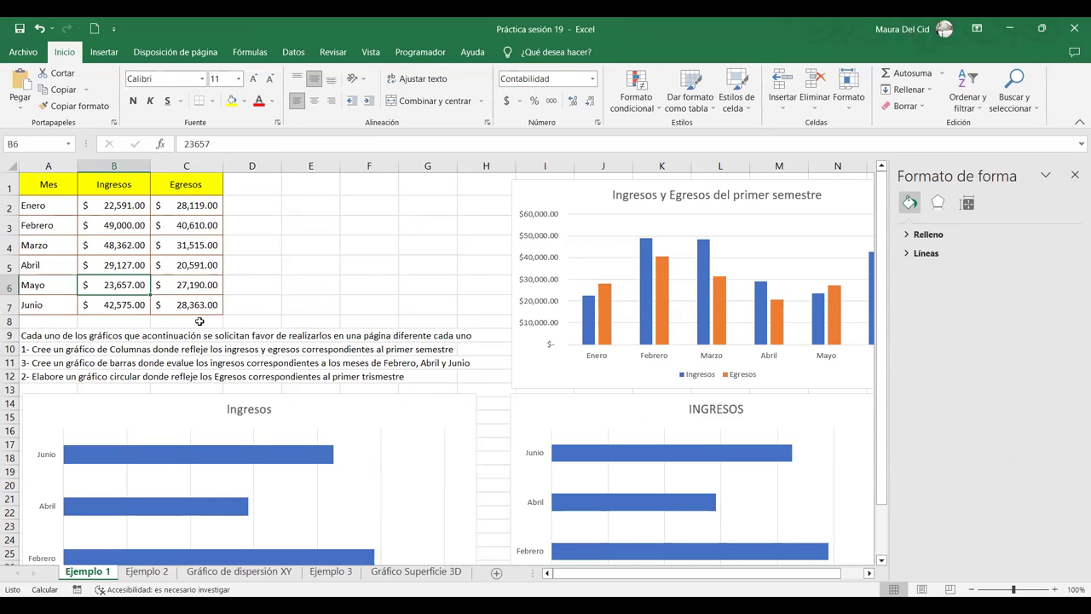
{"action": "left_click_drag", "start_coordinate": [34, 179], "coordinate": [73, 240]}
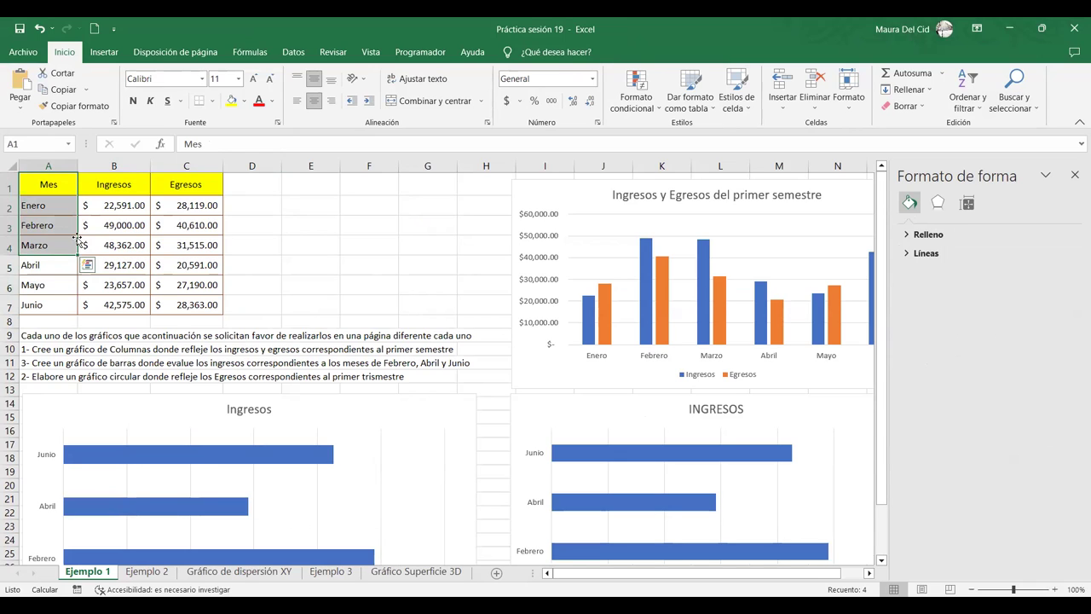
{"action": "left_click_drag", "start_coordinate": [183, 186], "coordinate": [187, 244]}
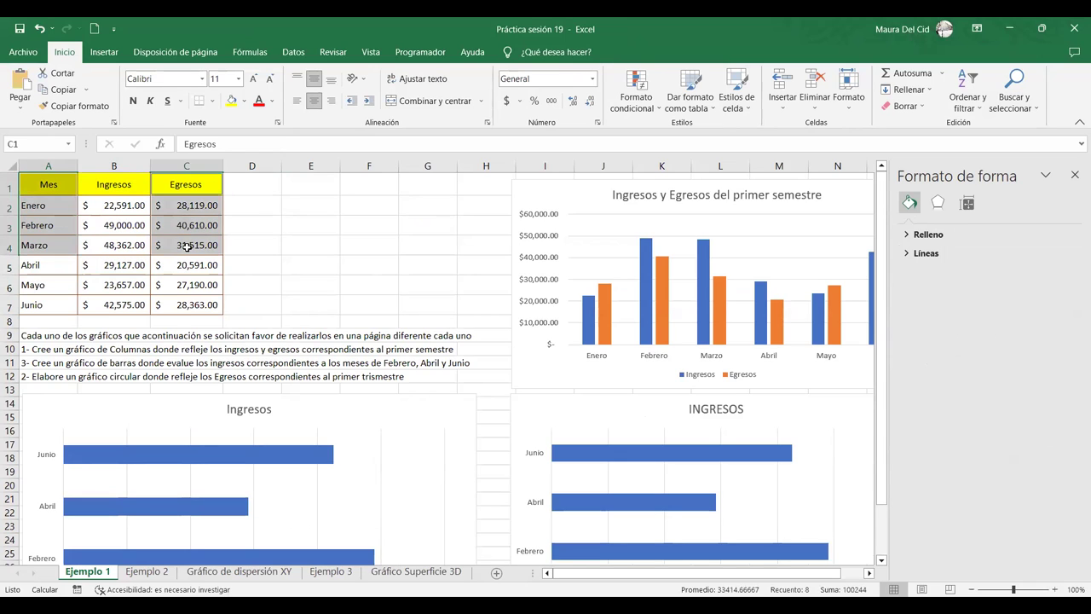
{"action": "left_click_drag", "start_coordinate": [39, 186], "coordinate": [196, 255]}
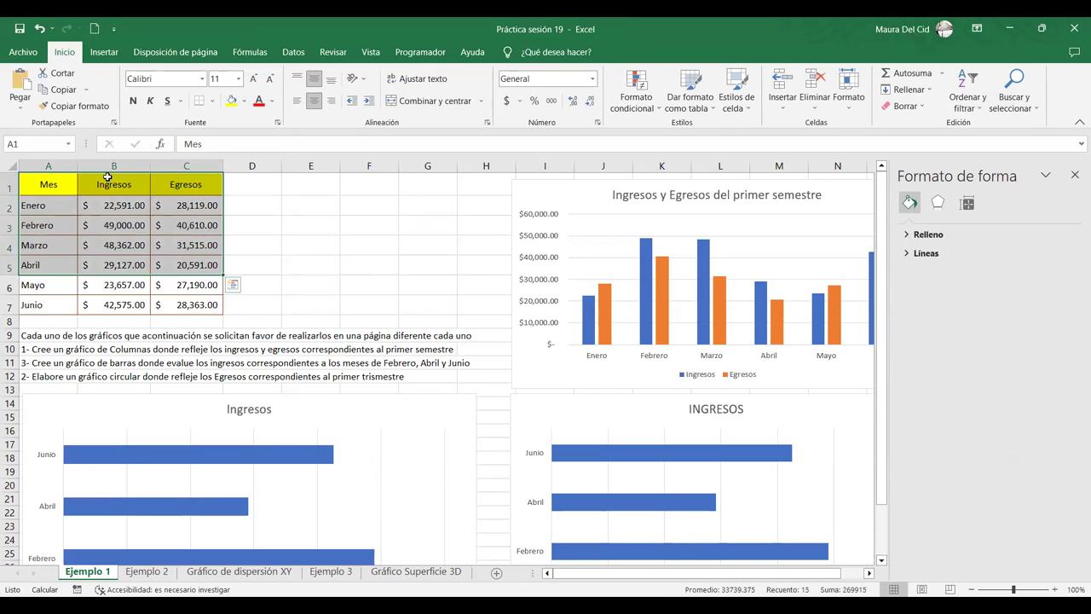
{"action": "left_click", "coordinate": [75, 187]}
{"action": "left_click_drag", "start_coordinate": [94, 189], "coordinate": [181, 242]}
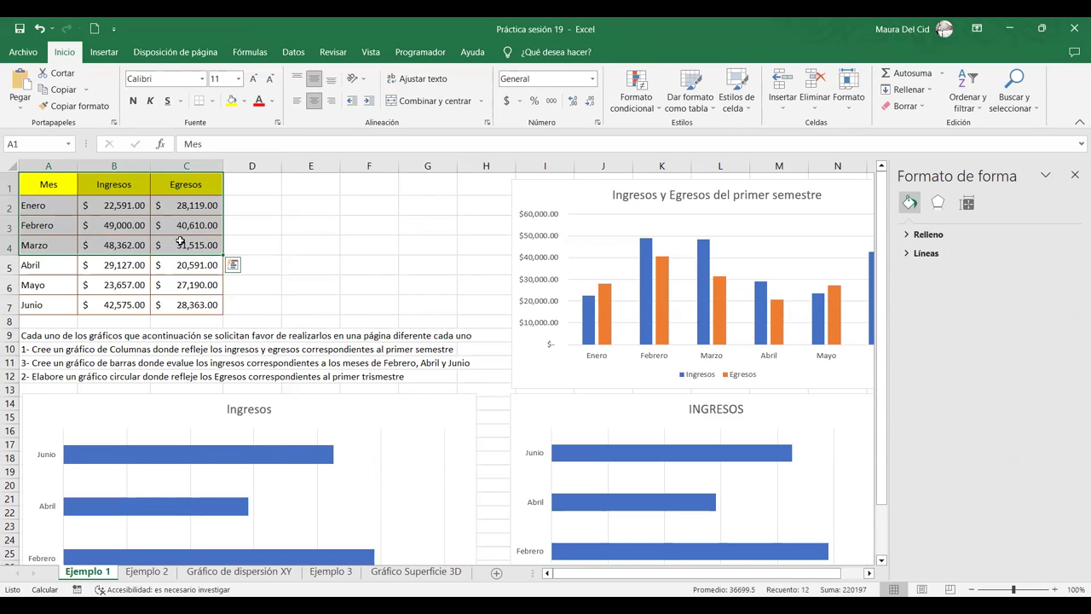
{"action": "left_click", "coordinate": [181, 242]}
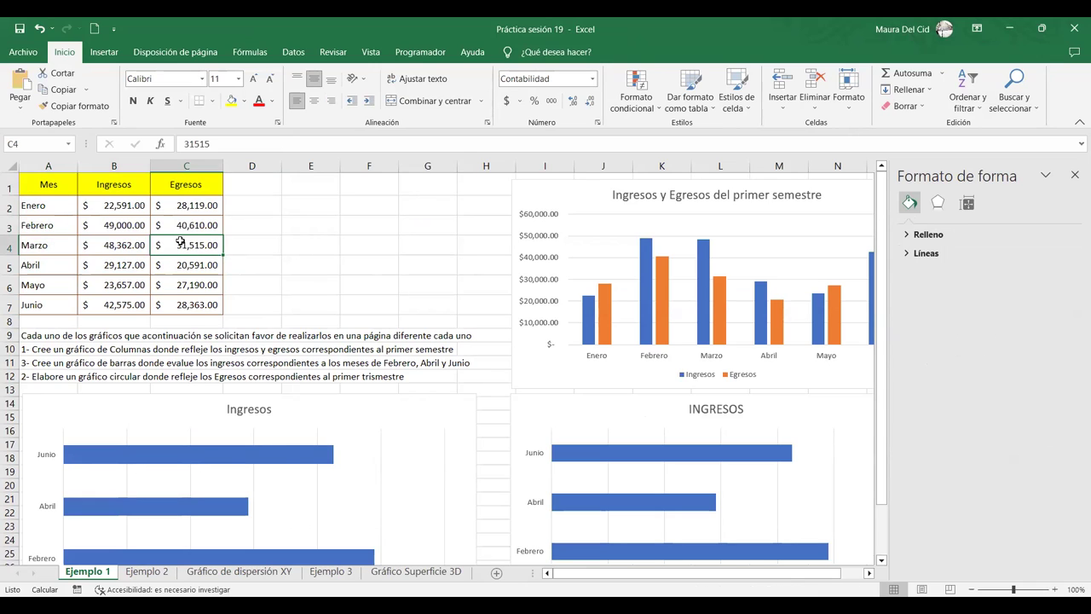
{"action": "left_click_drag", "start_coordinate": [39, 184], "coordinate": [190, 244]}
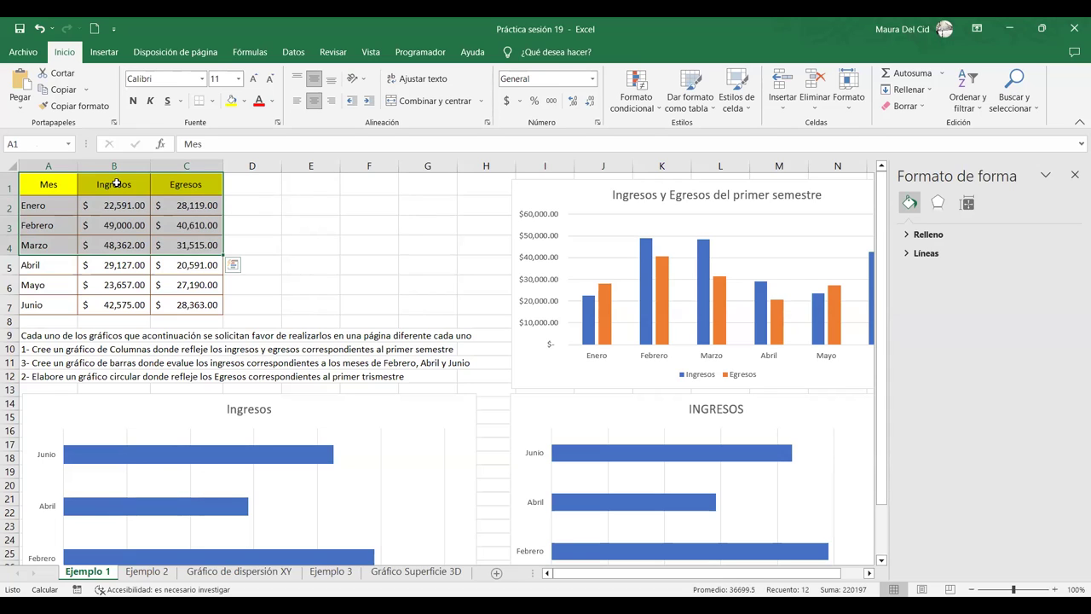
{"action": "left_click_drag", "start_coordinate": [68, 181], "coordinate": [64, 247]}
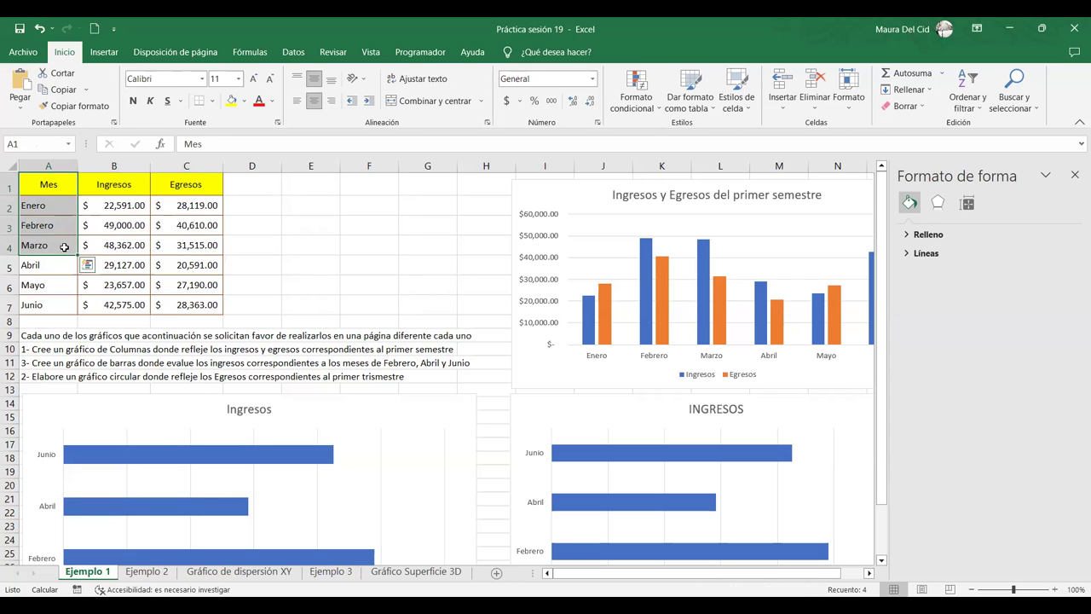
{"action": "left_click_drag", "start_coordinate": [187, 181], "coordinate": [201, 244]}
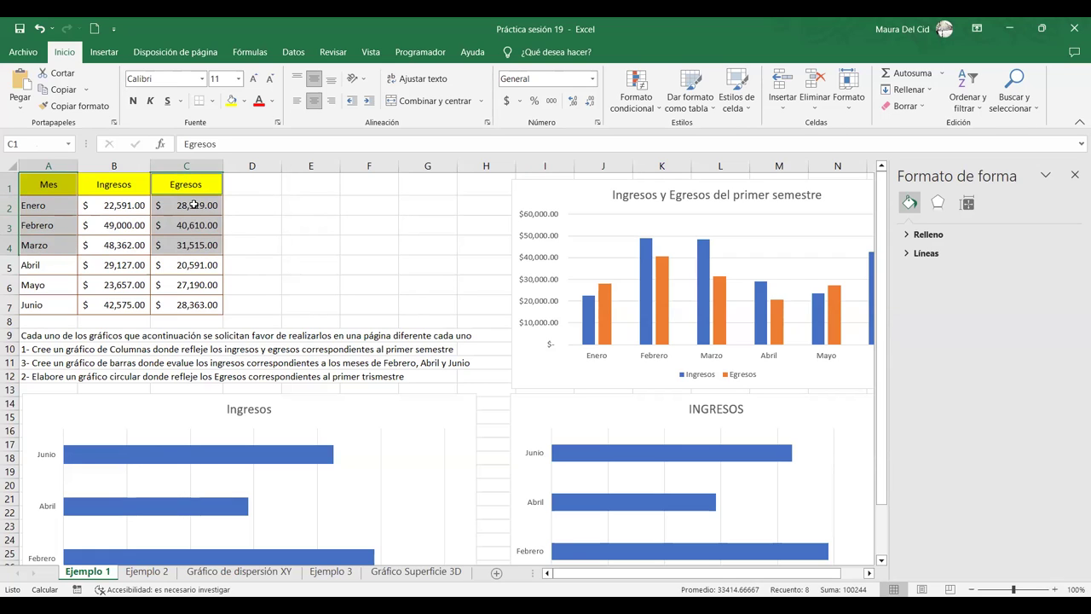
{"action": "left_click_drag", "start_coordinate": [51, 182], "coordinate": [183, 309]}
Insert a 2D pie chart of Egresos for Enero, Febrero and Marzo from ranges A1:A4 and C1:C4.
{"action": "left_click_drag", "start_coordinate": [48, 183], "coordinate": [54, 243]}
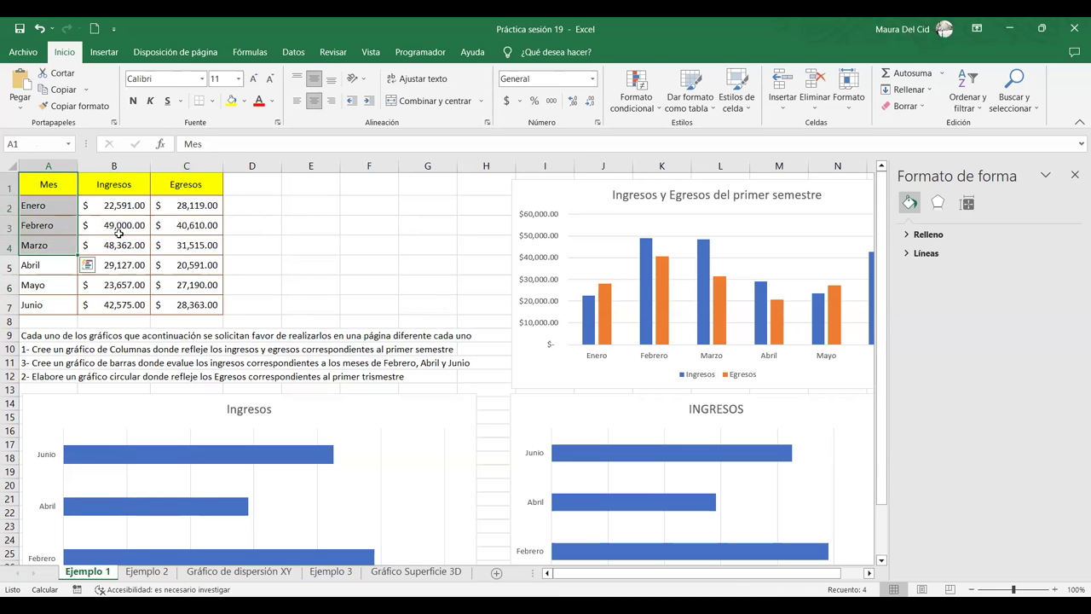
{"action": "left_click", "coordinate": [189, 189], "text": "ctrl"}
{"action": "left_click_drag", "start_coordinate": [189, 205], "coordinate": [189, 245]}
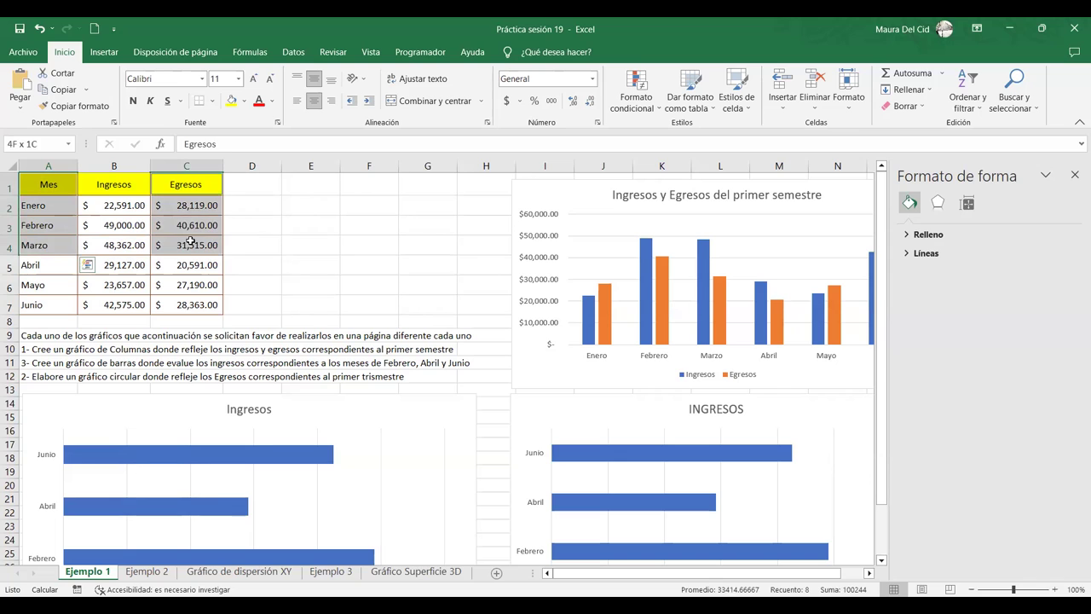
{"action": "left_click", "coordinate": [104, 52]}
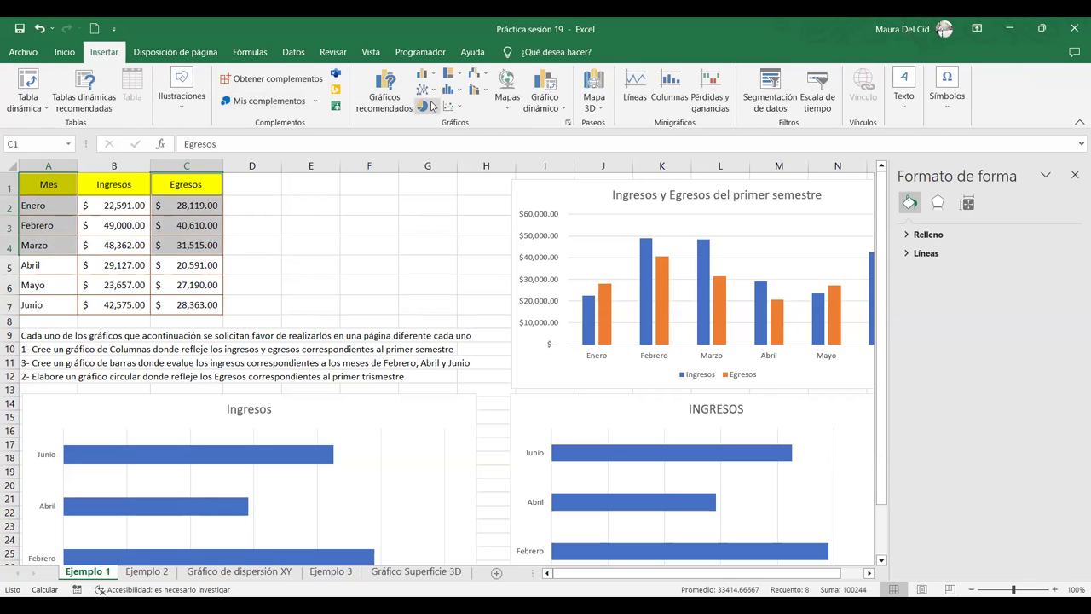
{"action": "left_click", "coordinate": [434, 106]}
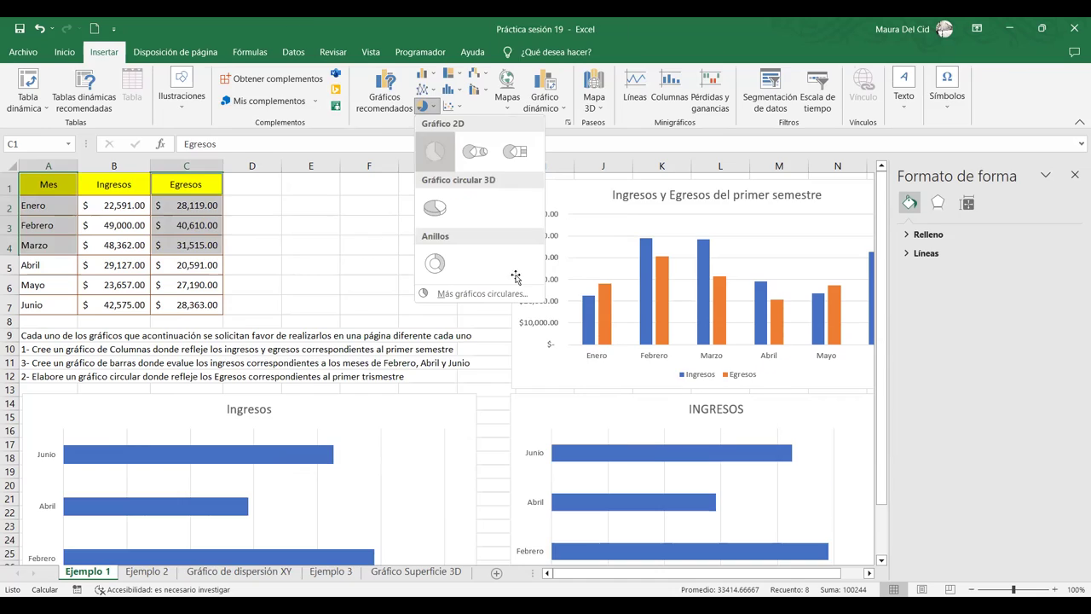
{"action": "left_click", "coordinate": [436, 158]}
Place the Egresos pie chart directly below the INGRESOS bar chart, starting at column I, row 29.
{"action": "left_click_drag", "start_coordinate": [537, 222], "coordinate": [607, 360]}
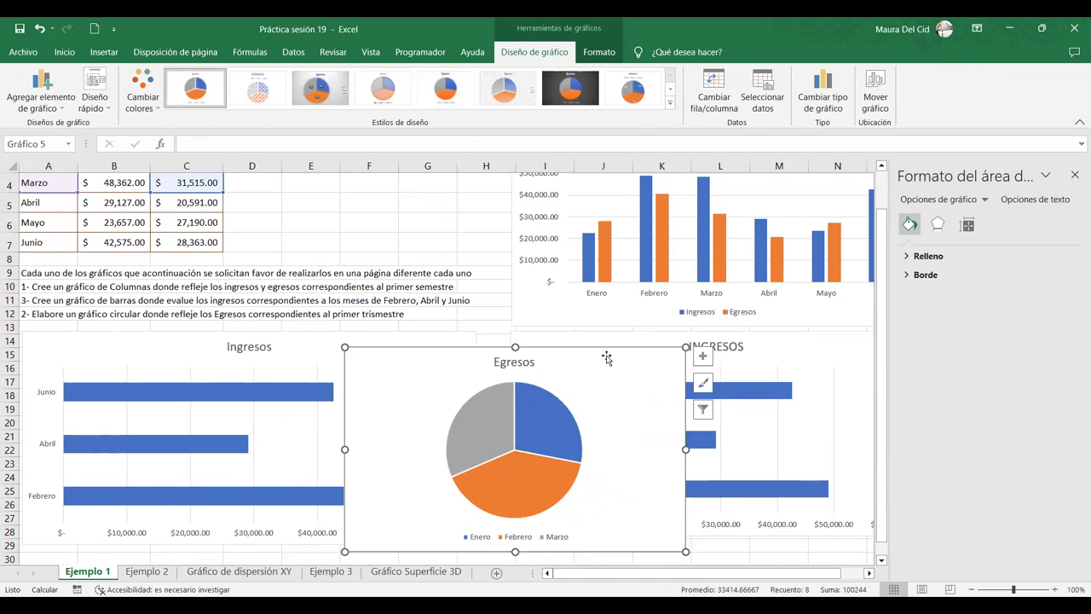
{"action": "scroll", "coordinate": [606, 358], "scroll_direction": "down", "scroll_amount": 3}
{"action": "left_click_drag", "start_coordinate": [587, 215], "coordinate": [735, 397]}
{"action": "left_click", "coordinate": [736, 395]}
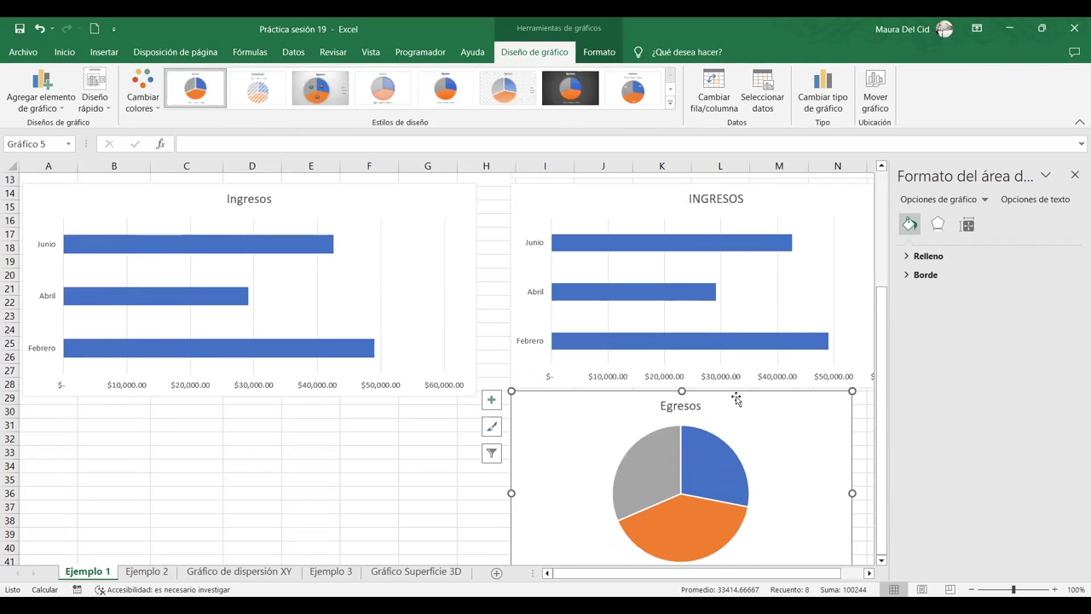
{"action": "scroll", "coordinate": [736, 395], "scroll_direction": "down", "scroll_amount": 3}
{"action": "left_click_drag", "start_coordinate": [652, 573], "coordinate": [675, 573]}
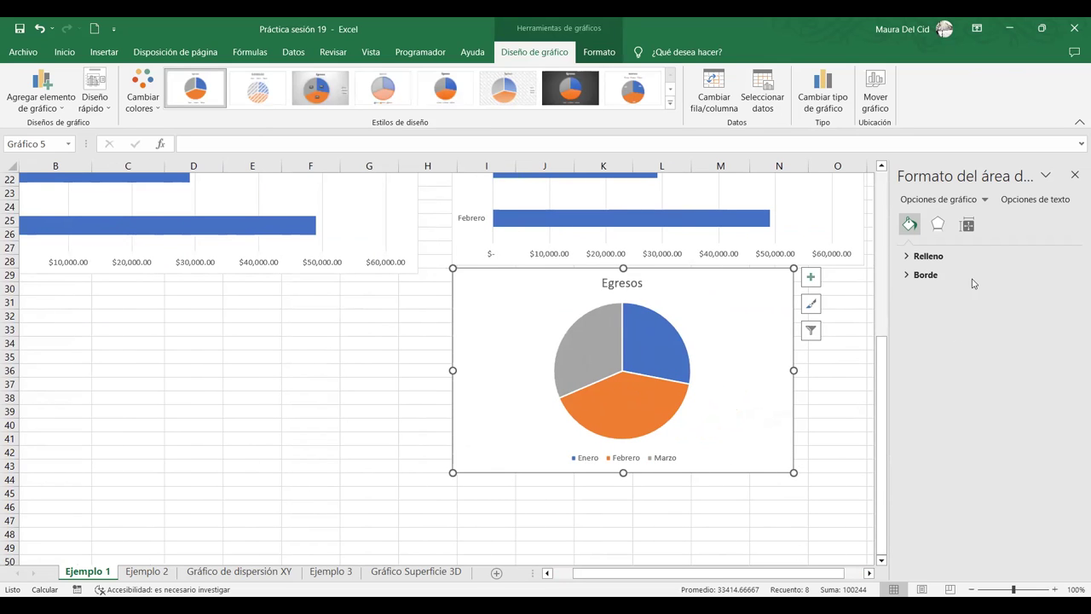
Enlarge the Egresos pie chart to the width of the bar chart above, covering about columns I to O, rows 29 to 46.
{"action": "left_click", "coordinate": [819, 521]}
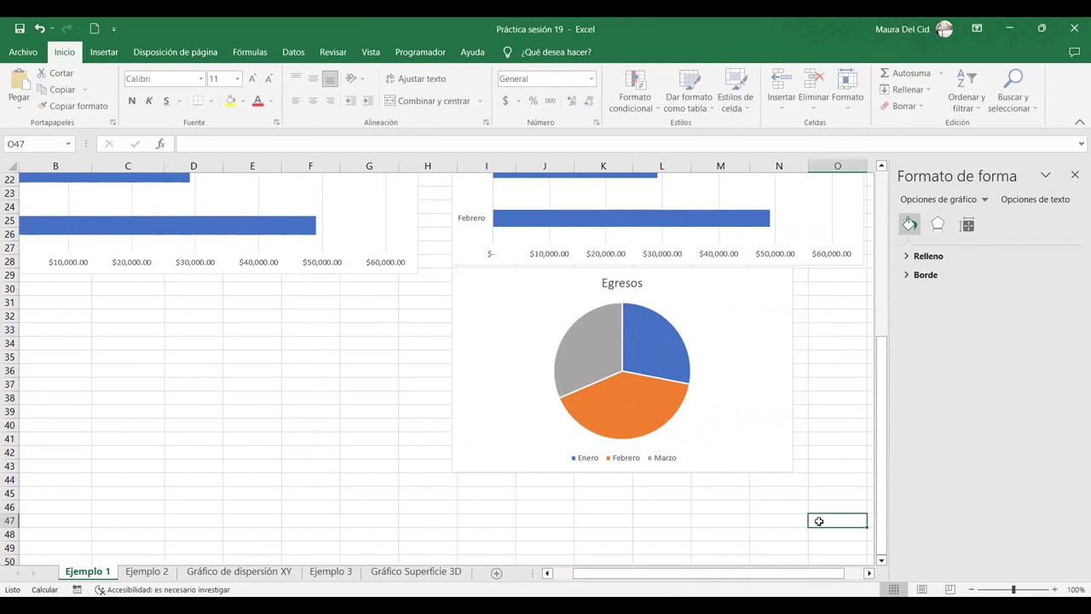
{"action": "key", "text": "Right"}
{"action": "key", "text": "Right"}
{"action": "key", "text": "Right"}
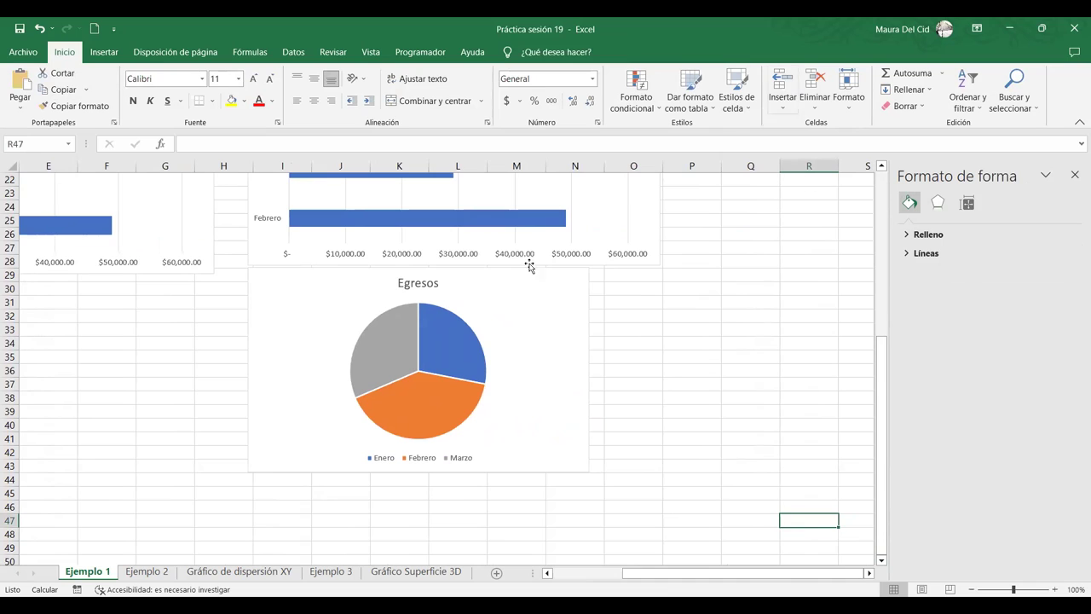
{"action": "left_click", "coordinate": [588, 470]}
{"action": "left_click_drag", "start_coordinate": [589, 471], "coordinate": [663, 514]}
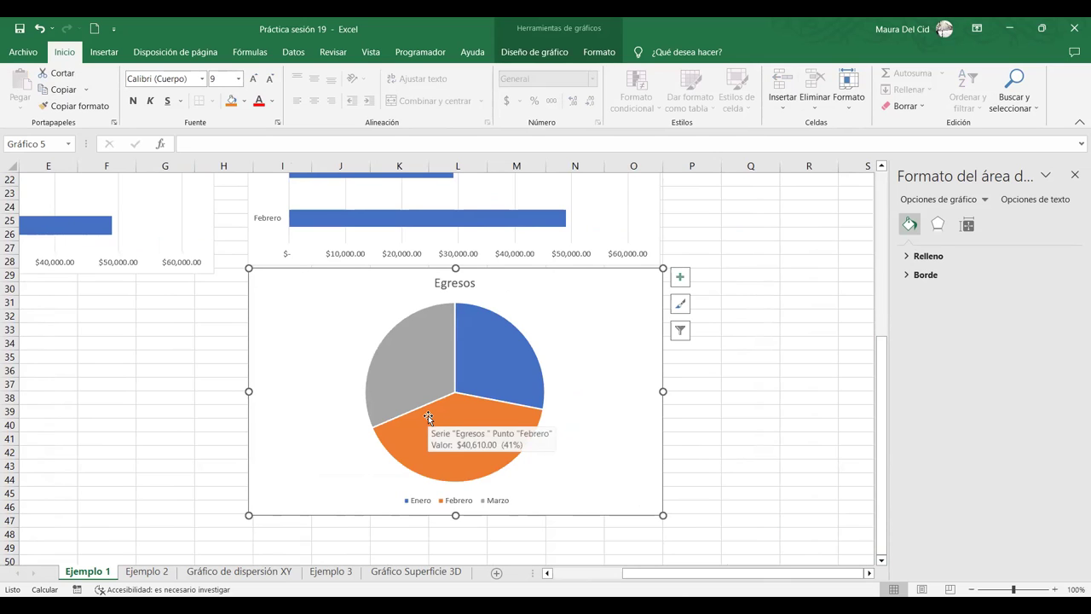
Review the Egresos pie chart's source range in the table, its legend and the individual slices.
{"action": "scroll", "coordinate": [135, 300], "scroll_direction": "up", "scroll_amount": 1}
{"action": "scroll", "coordinate": [135, 300], "scroll_direction": "up", "scroll_amount": 7}
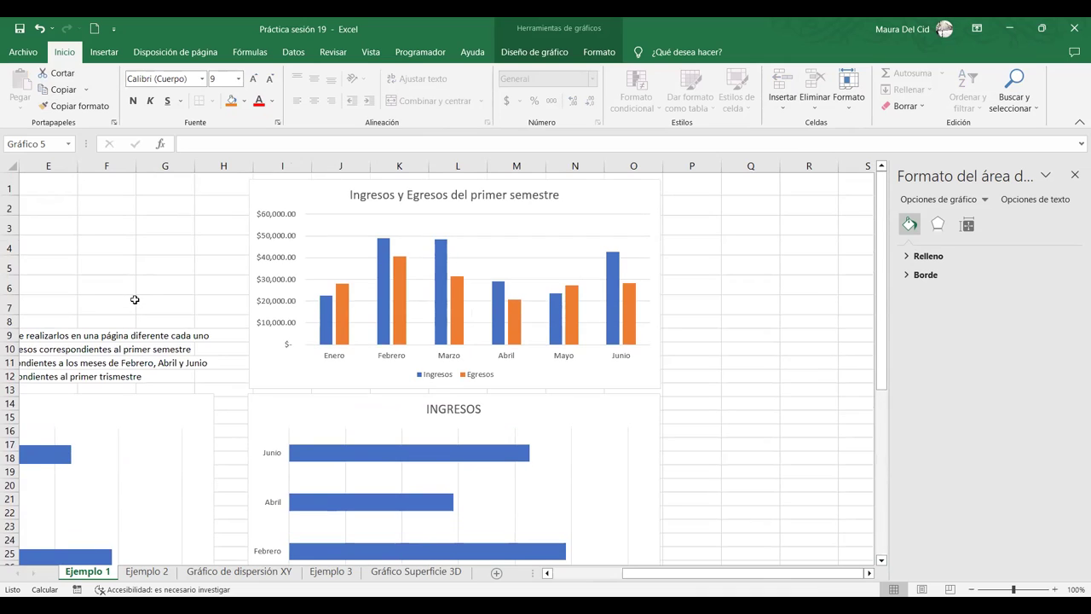
{"action": "left_click_drag", "start_coordinate": [689, 579], "coordinate": [620, 579]}
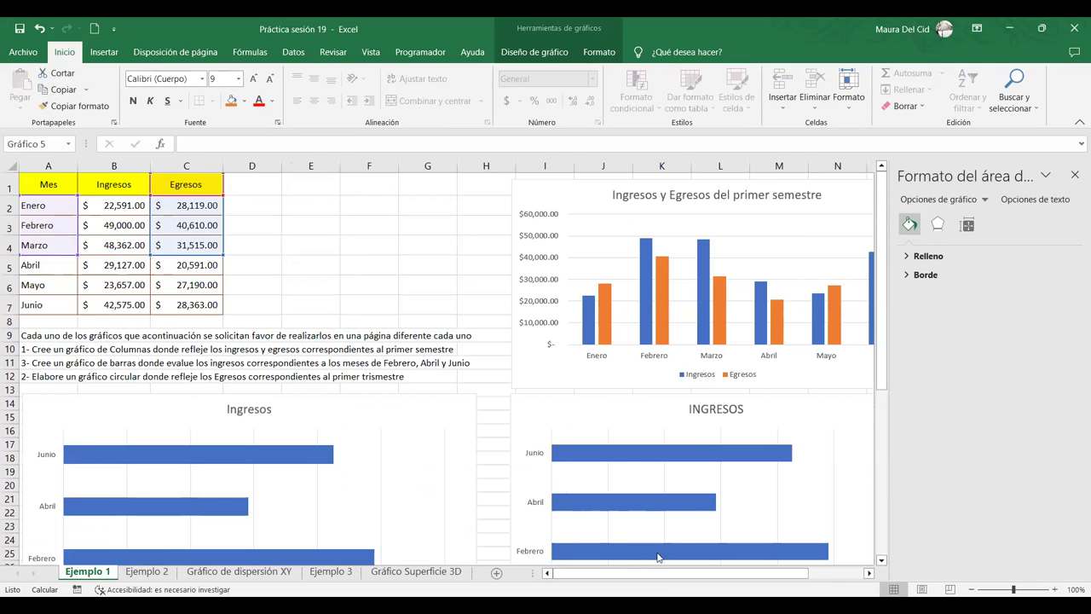
{"action": "scroll", "coordinate": [658, 524], "scroll_direction": "down", "scroll_amount": 7}
{"action": "left_click", "coordinate": [699, 502]}
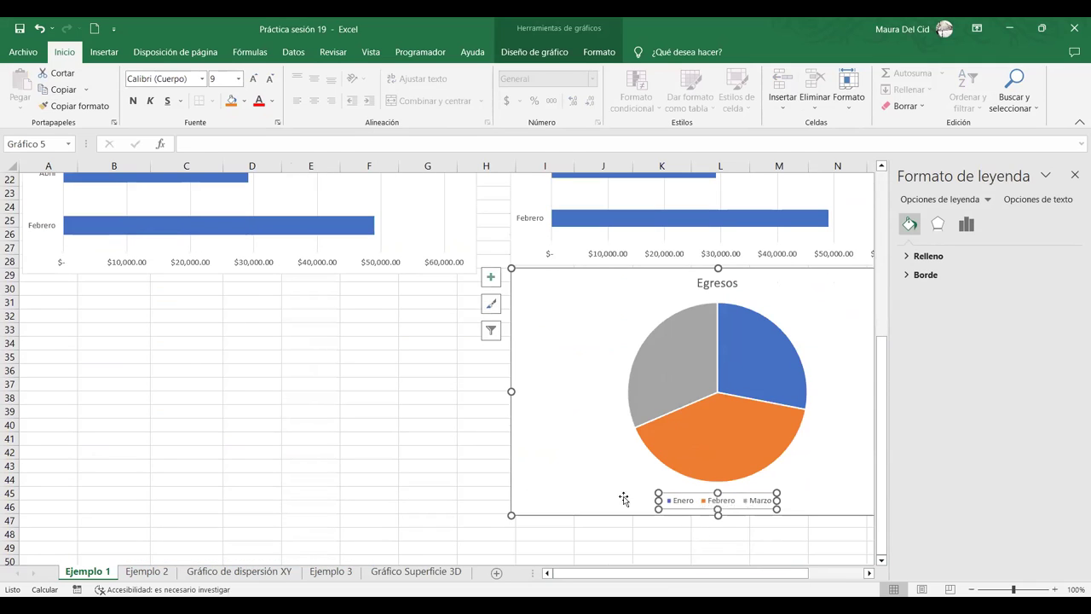
{"action": "left_click", "coordinate": [607, 476]}
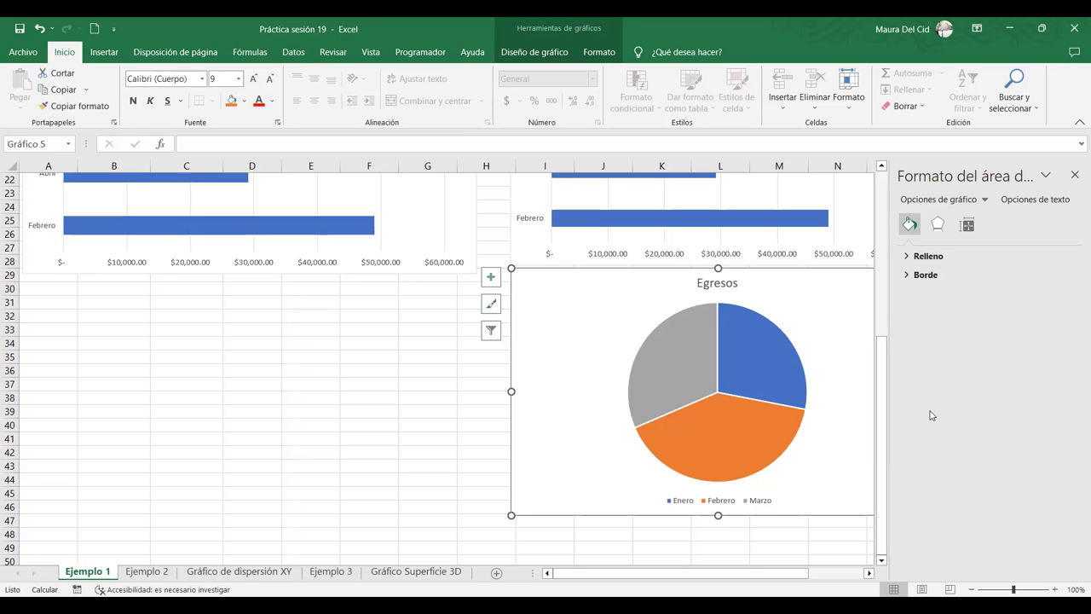
{"action": "left_click_drag", "start_coordinate": [753, 576], "coordinate": [812, 583]}
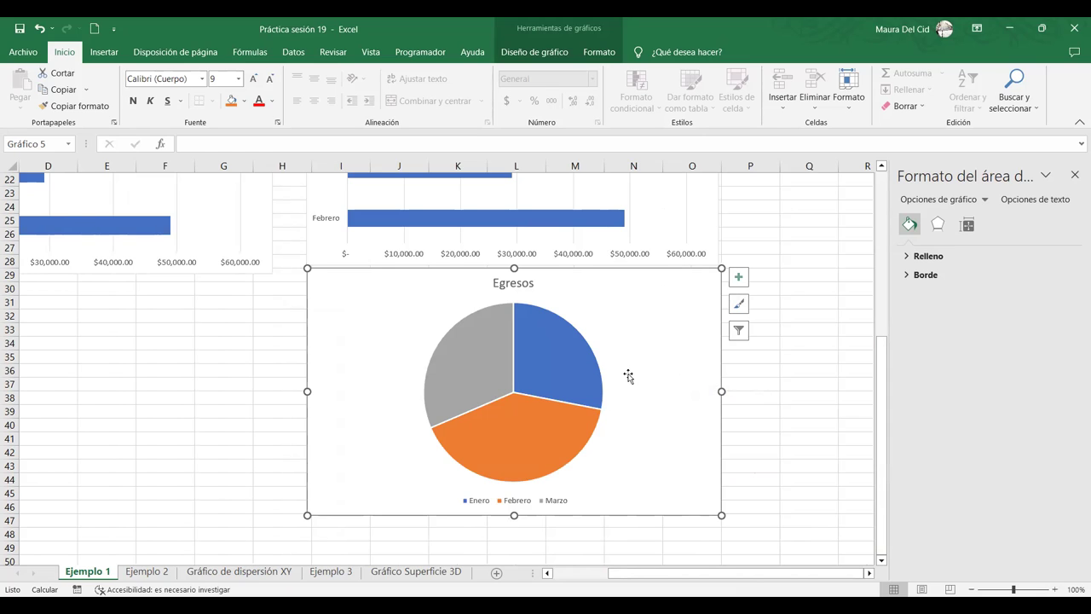
{"action": "mouse_move", "coordinate": [592, 363]}
{"action": "left_click", "coordinate": [558, 369]}
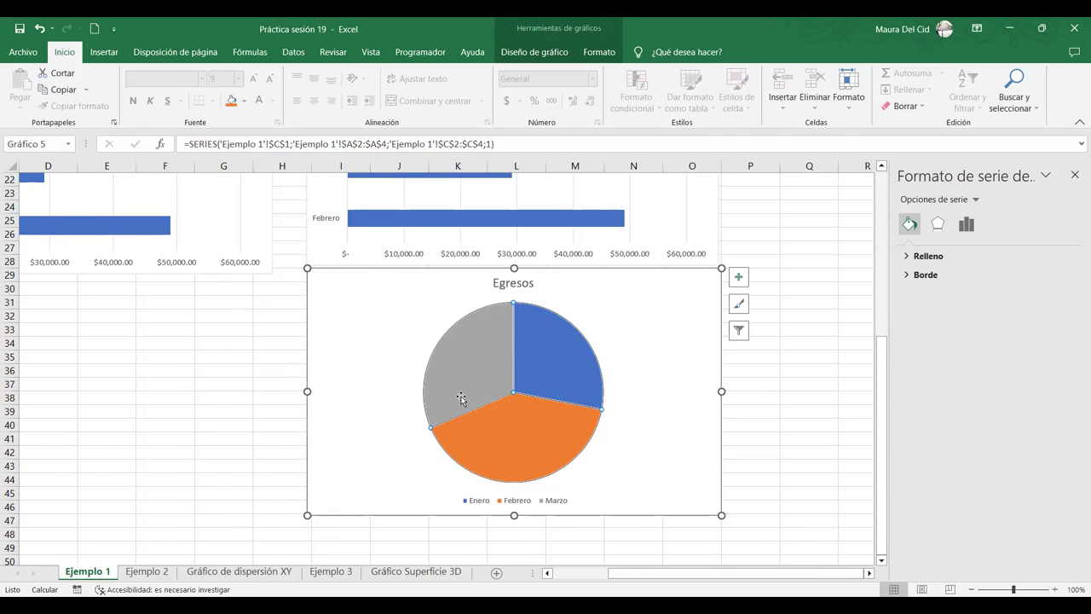
{"action": "mouse_move", "coordinate": [461, 398]}
{"action": "mouse_move", "coordinate": [550, 340]}
{"action": "left_click", "coordinate": [650, 319]}
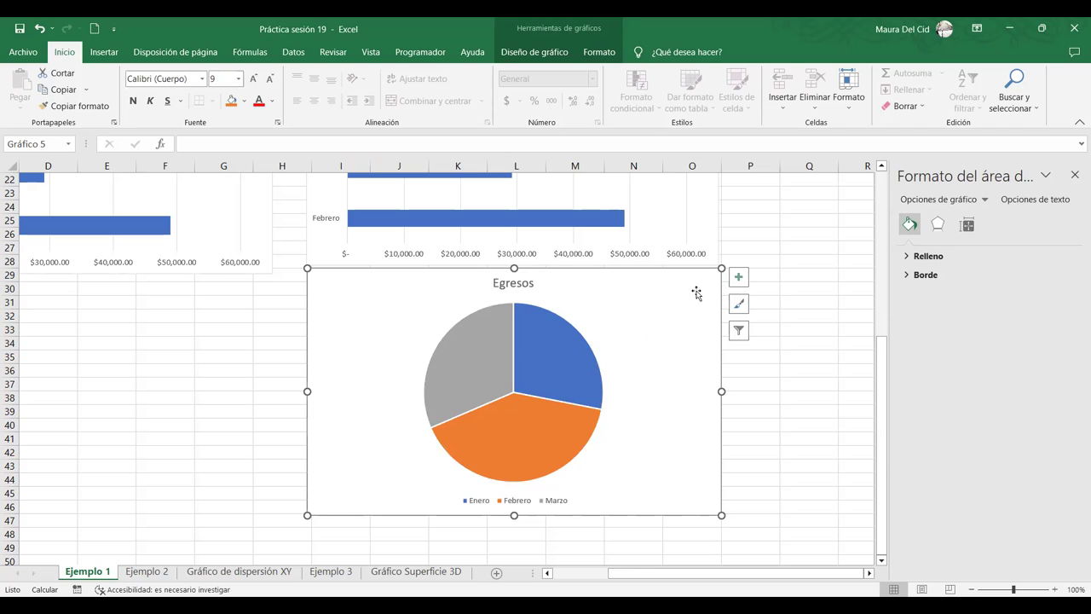
Try adding value data labels to the Egresos pie chart.
{"action": "left_click", "coordinate": [740, 278]}
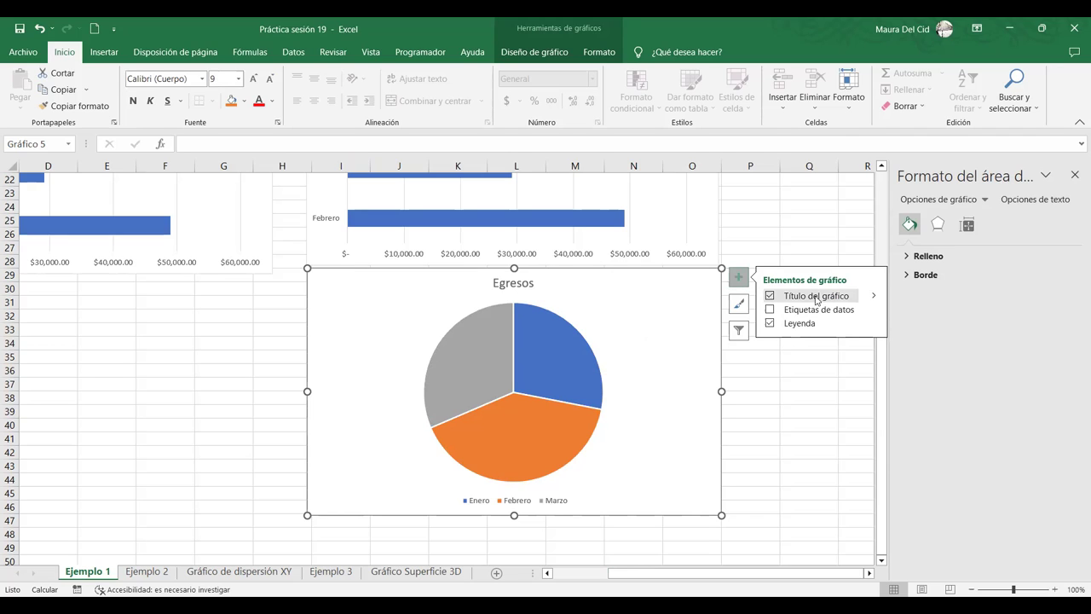
{"action": "mouse_move", "coordinate": [849, 311]}
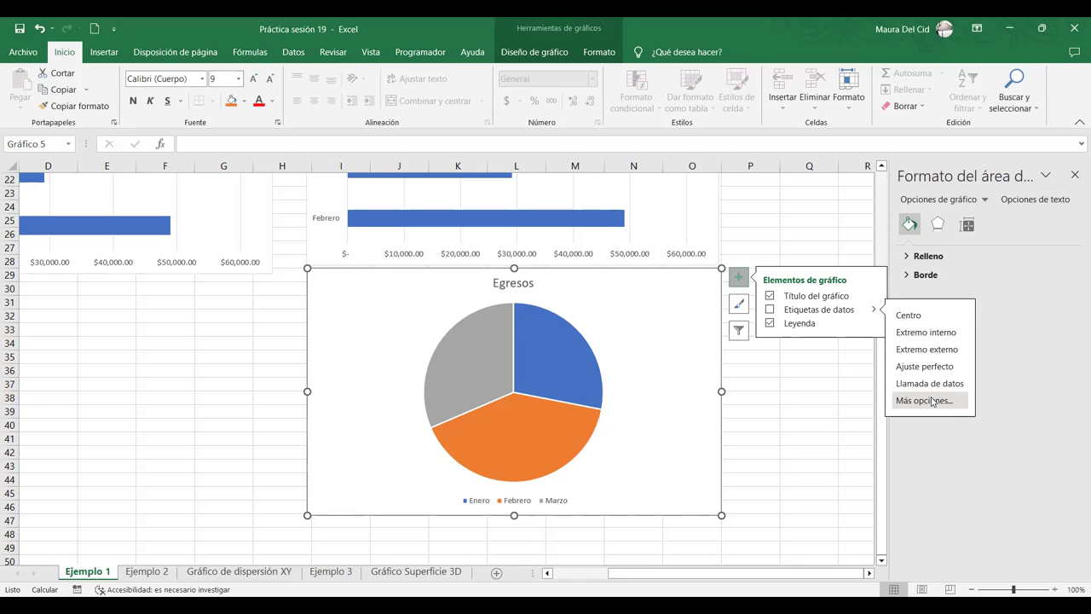
{"action": "left_click", "coordinate": [932, 401]}
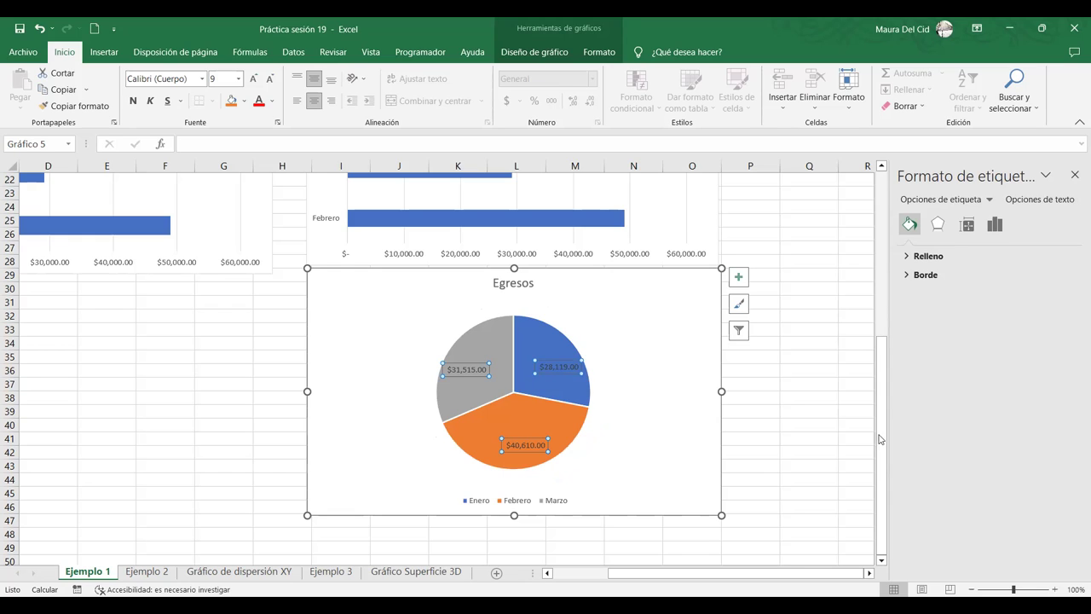
{"action": "key", "text": "Delete"}
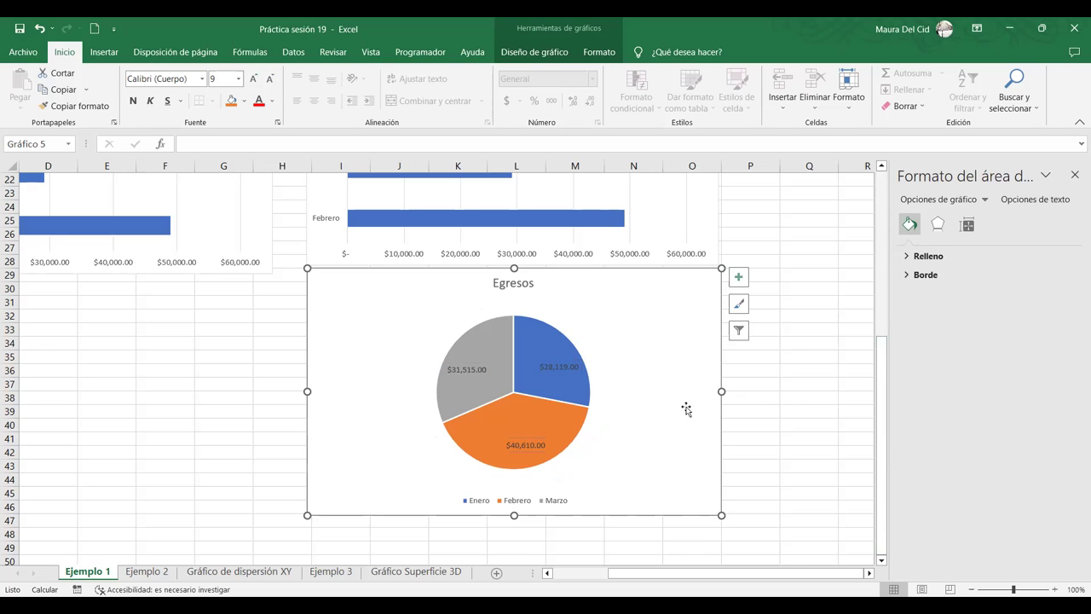
{"action": "left_click", "coordinate": [740, 334]}
Add value data labels to the Egresos pie chart and open the settings for label content and position.
{"action": "left_click", "coordinate": [738, 276]}
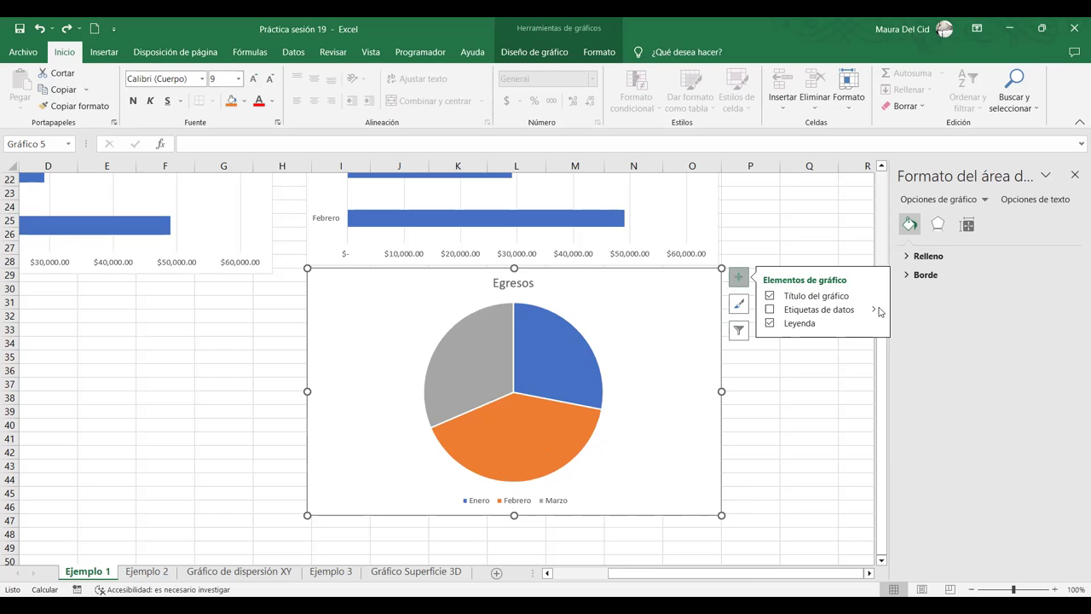
{"action": "left_click", "coordinate": [879, 311]}
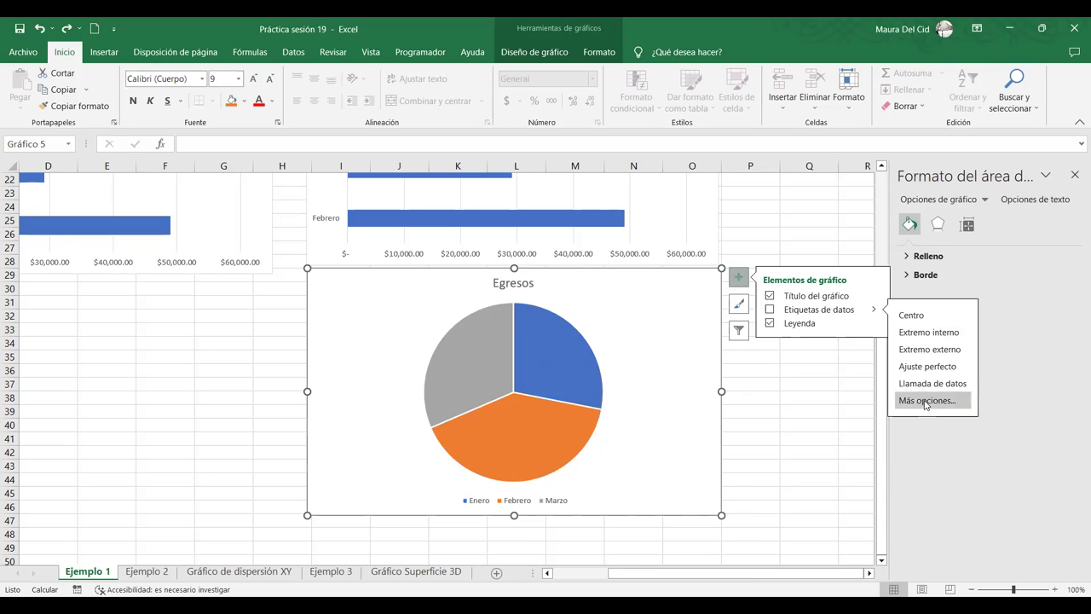
{"action": "left_click", "coordinate": [927, 401]}
{"action": "left_click", "coordinate": [994, 226]}
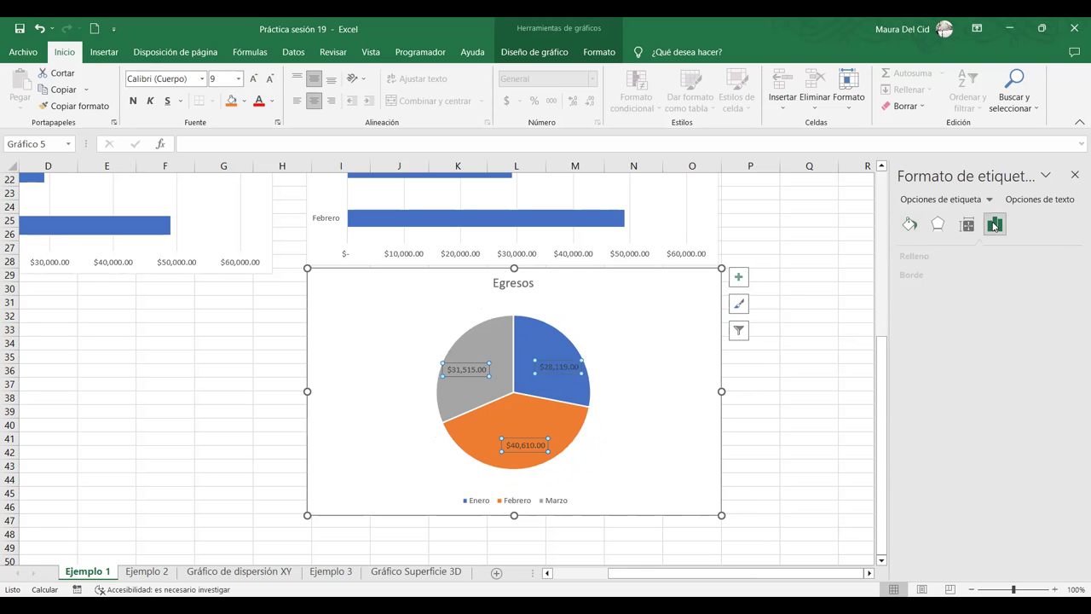
{"action": "left_click", "coordinate": [907, 258]}
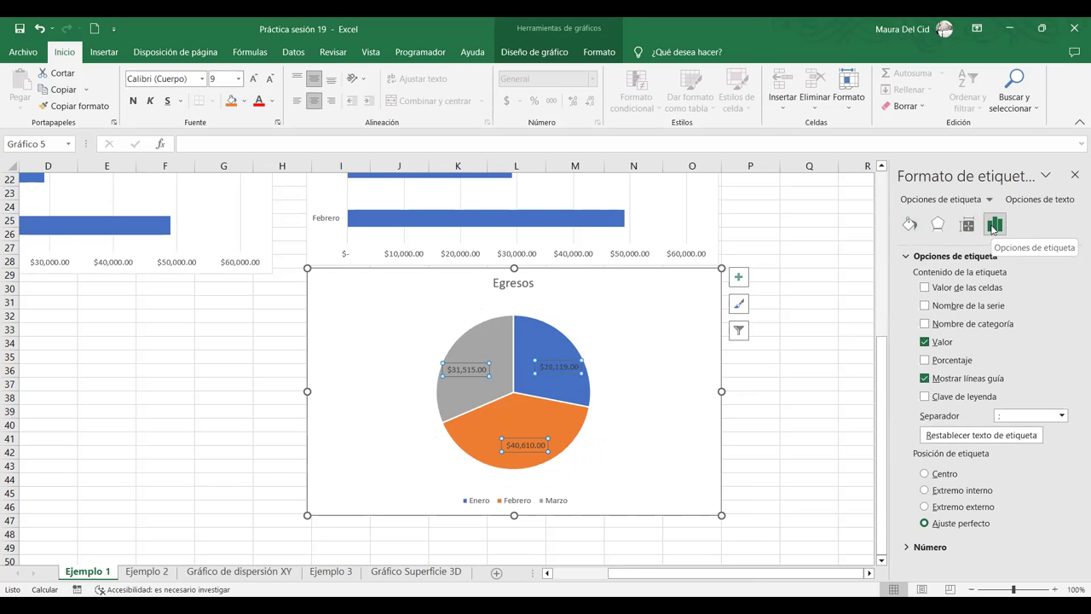
Set the Egresos pie chart's data labels to show only the percentage, trying the available positions and settling on Centro.
{"action": "left_click", "coordinate": [925, 361]}
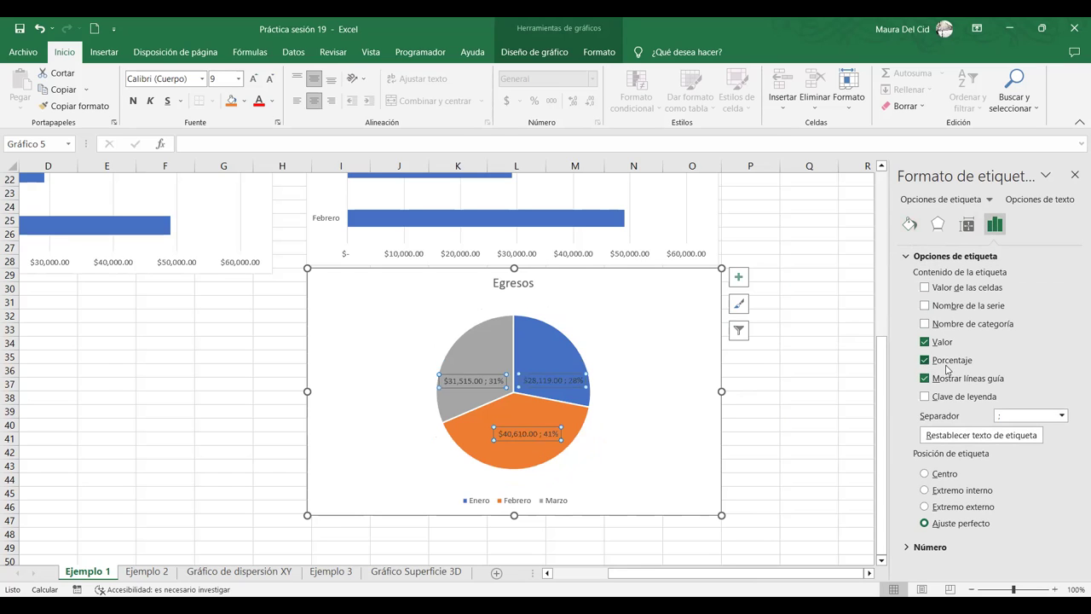
{"action": "left_click", "coordinate": [926, 343]}
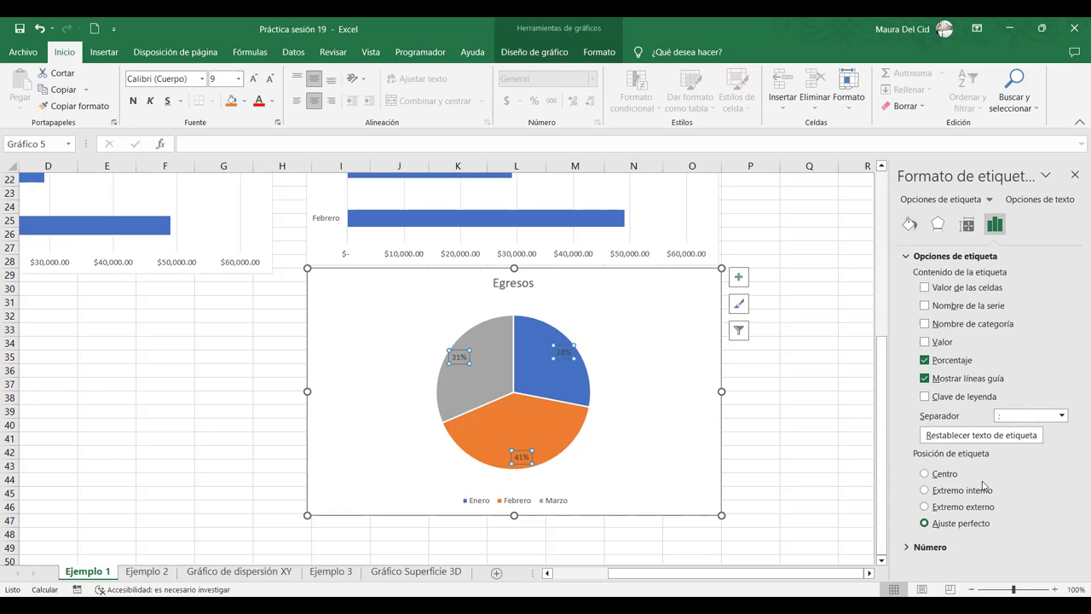
{"action": "left_click", "coordinate": [937, 476]}
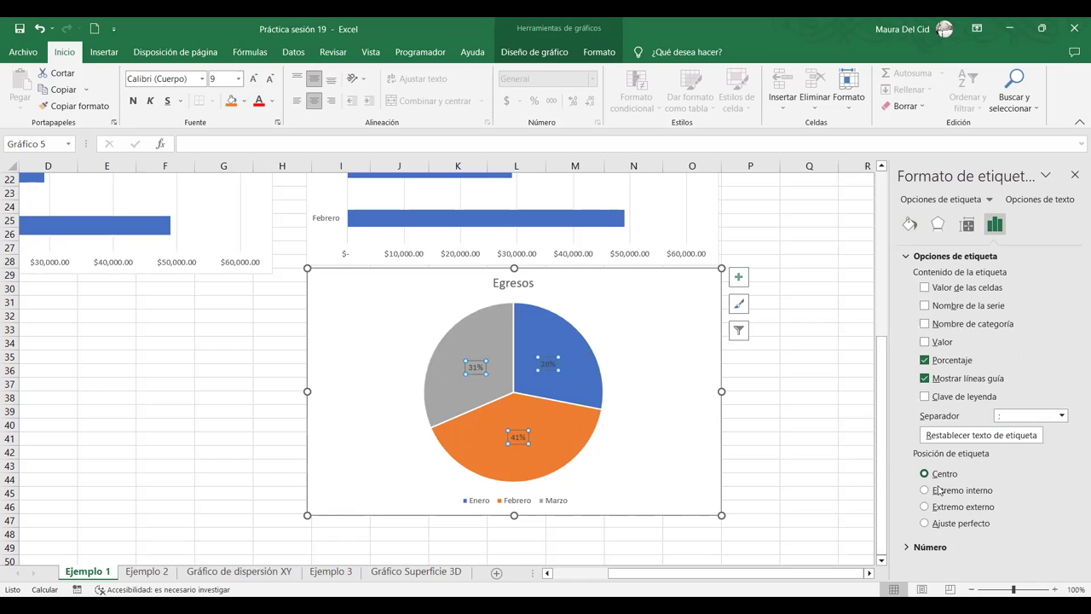
{"action": "left_click", "coordinate": [957, 493]}
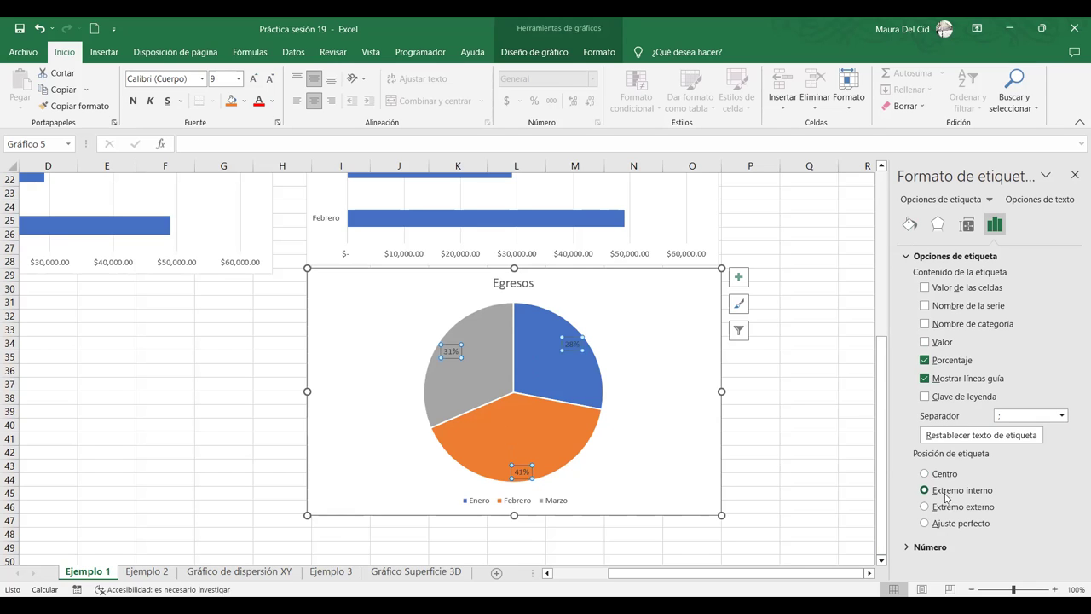
{"action": "left_click", "coordinate": [949, 509]}
{"action": "left_click", "coordinate": [950, 523]}
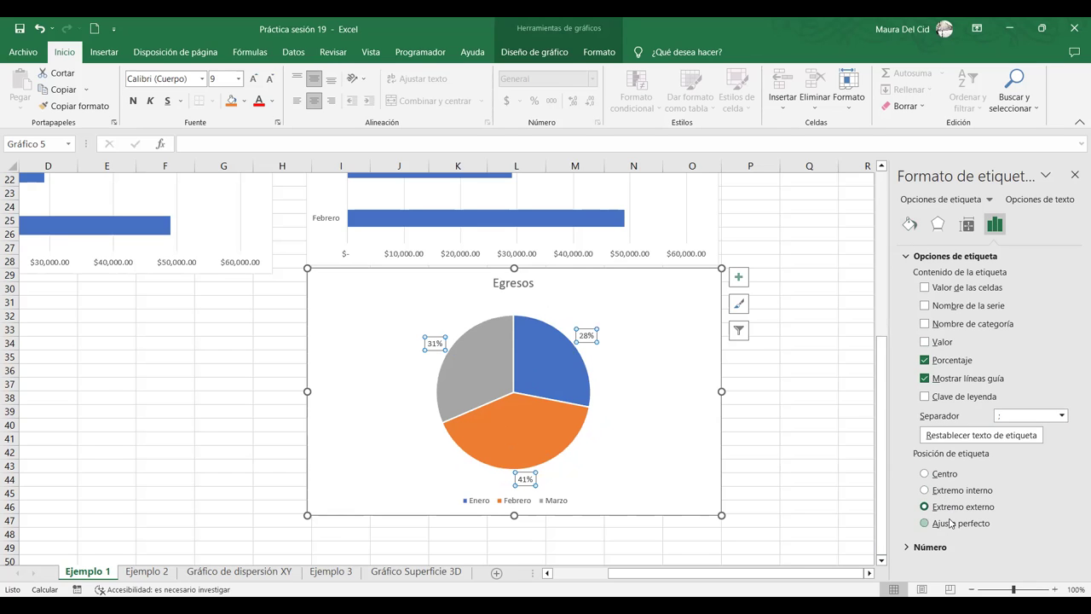
{"action": "left_click", "coordinate": [938, 475]}
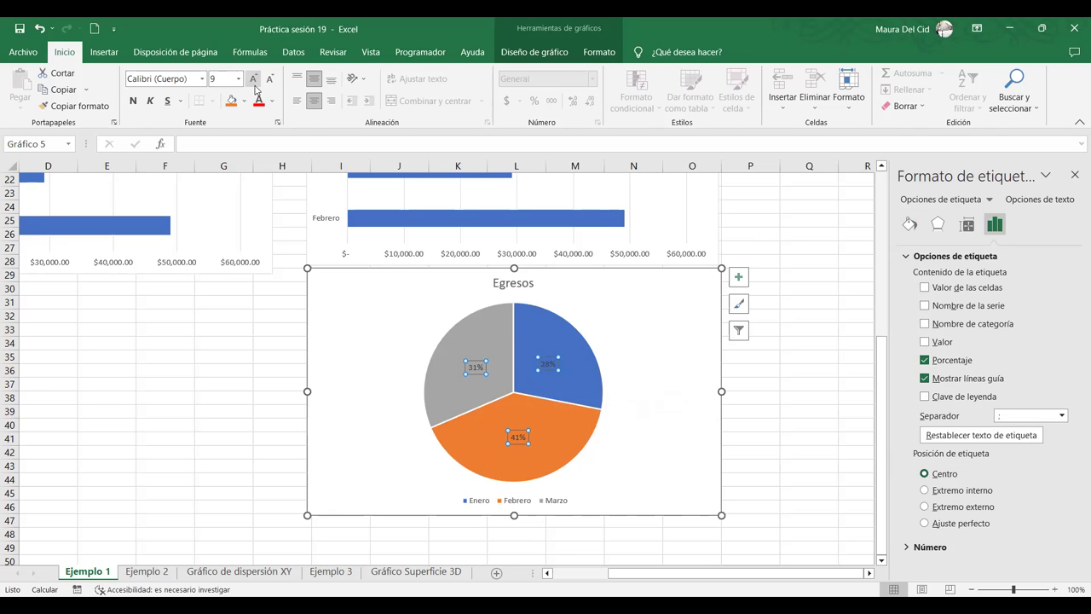
Enlarge the percentage labels of the Egresos pie chart to font size 16.
{"action": "left_click", "coordinate": [253, 79]}
{"action": "left_click", "coordinate": [254, 78]}
{"action": "left_click", "coordinate": [253, 78]}
{"action": "left_click", "coordinate": [253, 78]}
{"action": "left_click", "coordinate": [253, 79]}
{"action": "left_click", "coordinate": [253, 78]}
{"action": "left_click", "coordinate": [253, 78]}
{"action": "left_click", "coordinate": [269, 78]}
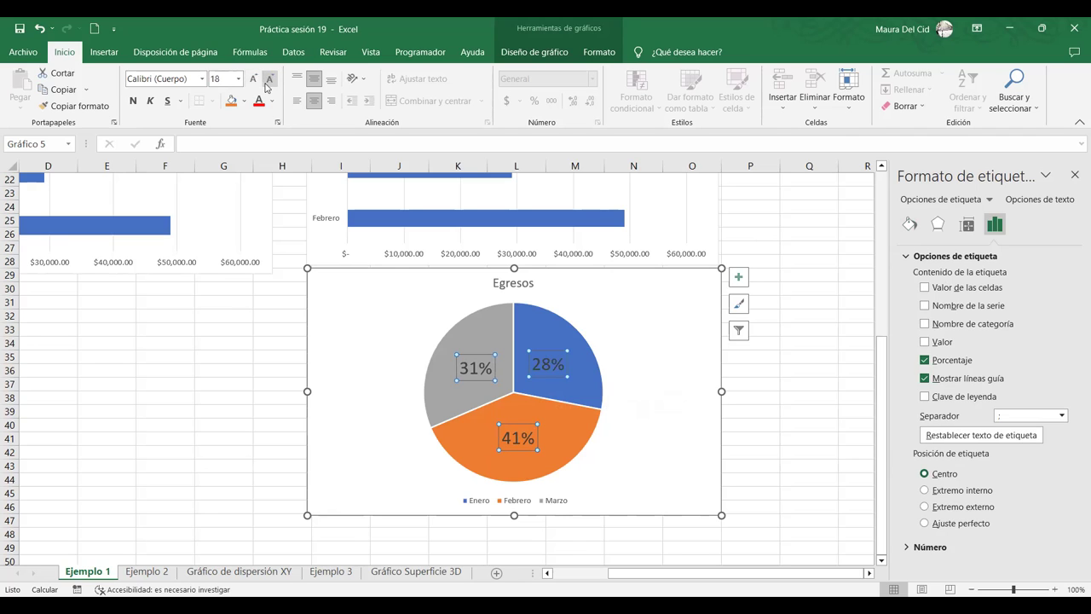
{"action": "left_click", "coordinate": [269, 78]}
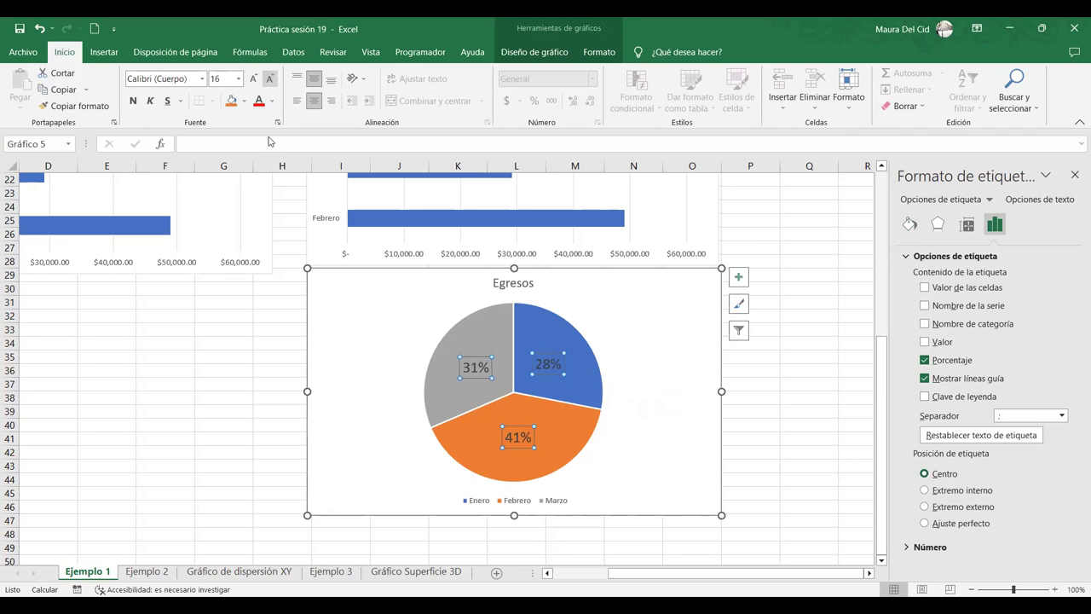
{"action": "left_click", "coordinate": [656, 474]}
Compare the Enero, Febrero and Marzo slices and their percentages with the legend of the Egresos pie chart.
{"action": "left_click", "coordinate": [566, 437]}
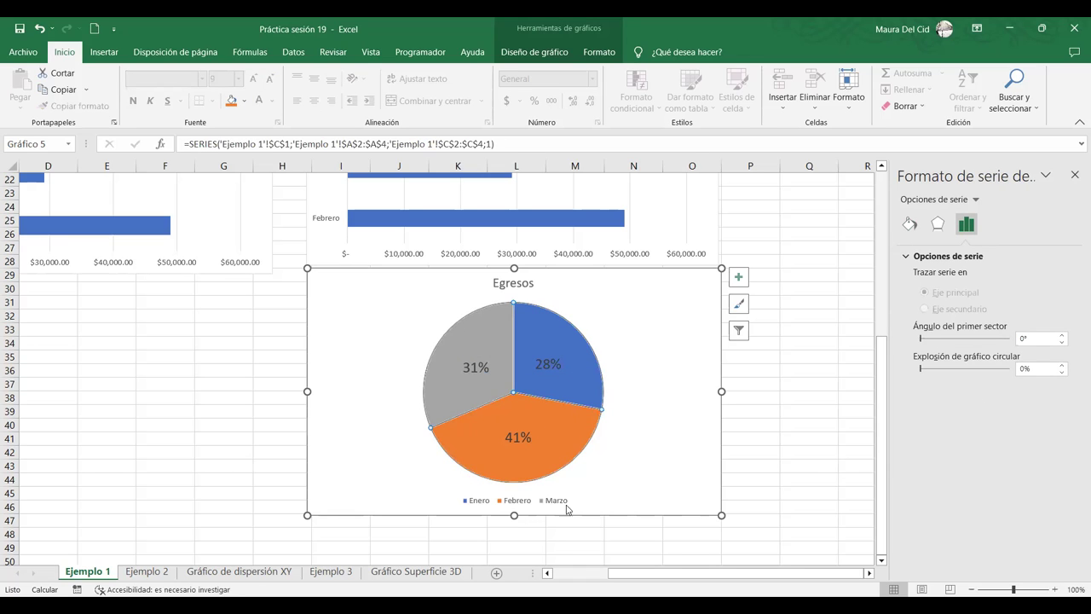
{"action": "left_click", "coordinate": [584, 385]}
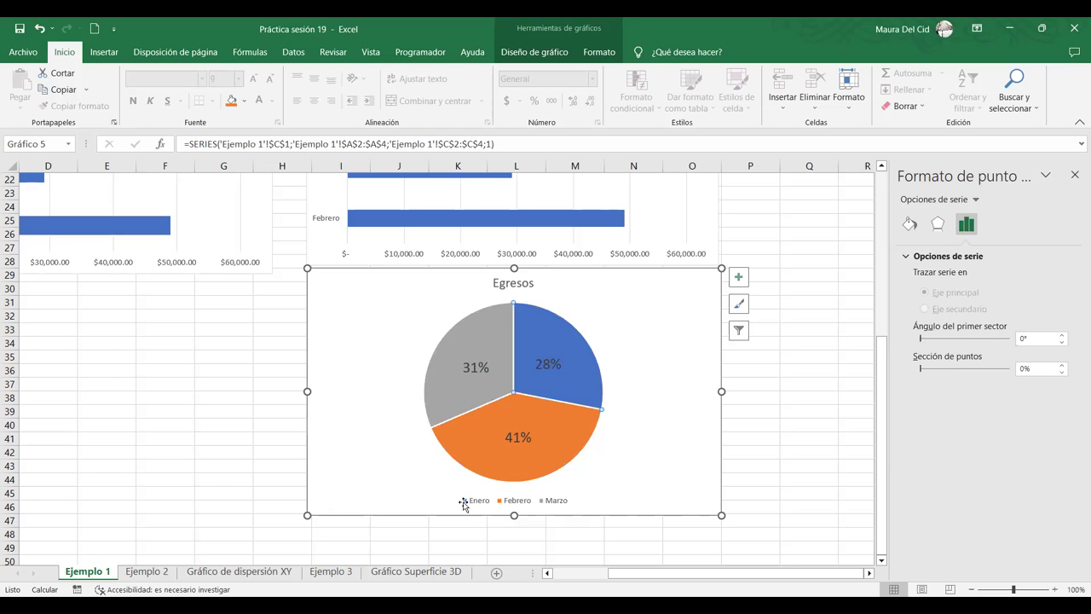
{"action": "left_click", "coordinate": [456, 410]}
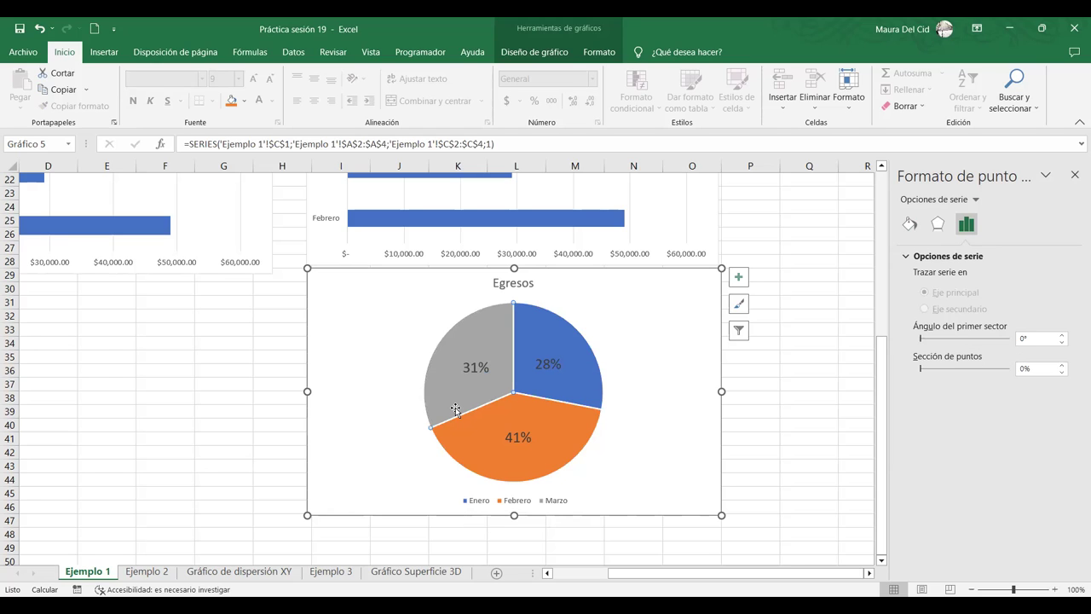
{"action": "left_click", "coordinate": [562, 507]}
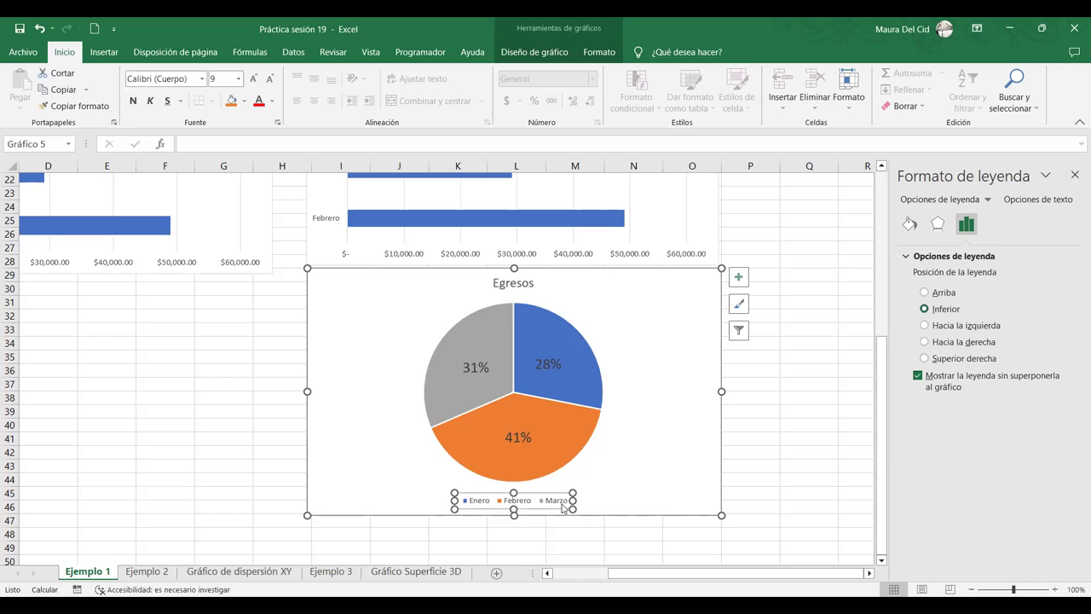
{"action": "left_click", "coordinate": [586, 479]}
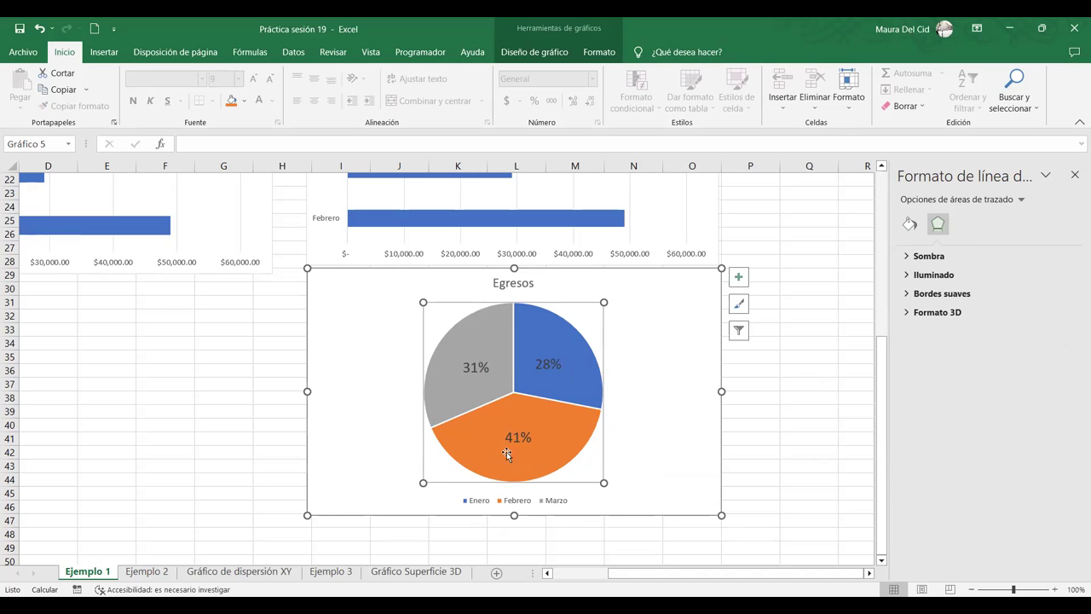
Review the column, bar and pie charts on sheet Ejemplo 1 against the written instructions.
{"action": "scroll", "coordinate": [499, 430], "scroll_direction": "up", "scroll_amount": 5}
{"action": "scroll", "coordinate": [499, 425], "scroll_direction": "up", "scroll_amount": 3}
{"action": "scroll", "coordinate": [499, 425], "scroll_direction": "down", "scroll_amount": 6}
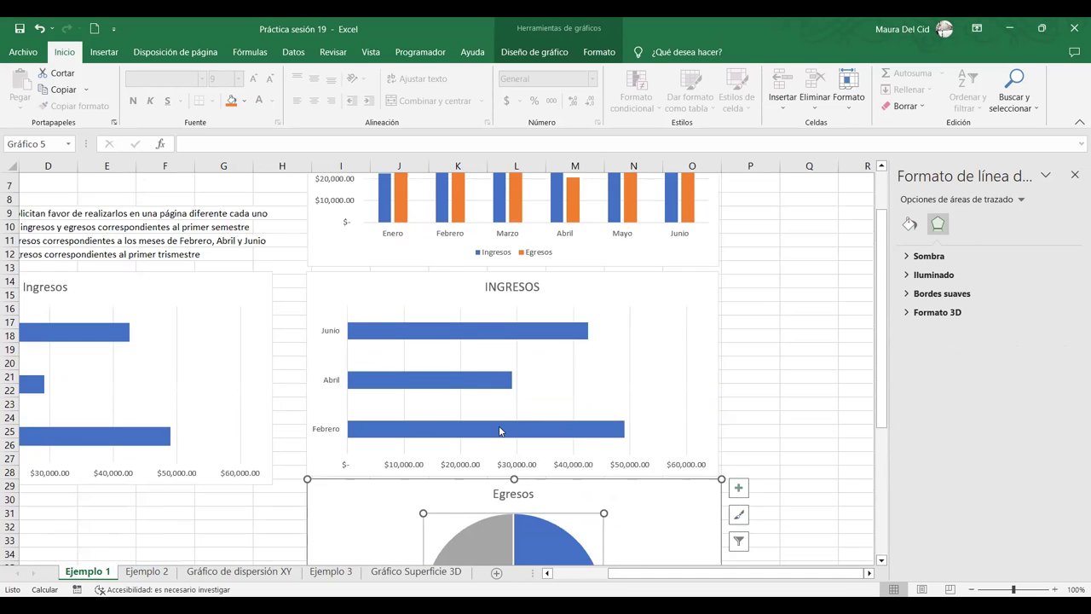
{"action": "scroll", "coordinate": [500, 426], "scroll_direction": "down", "scroll_amount": 2}
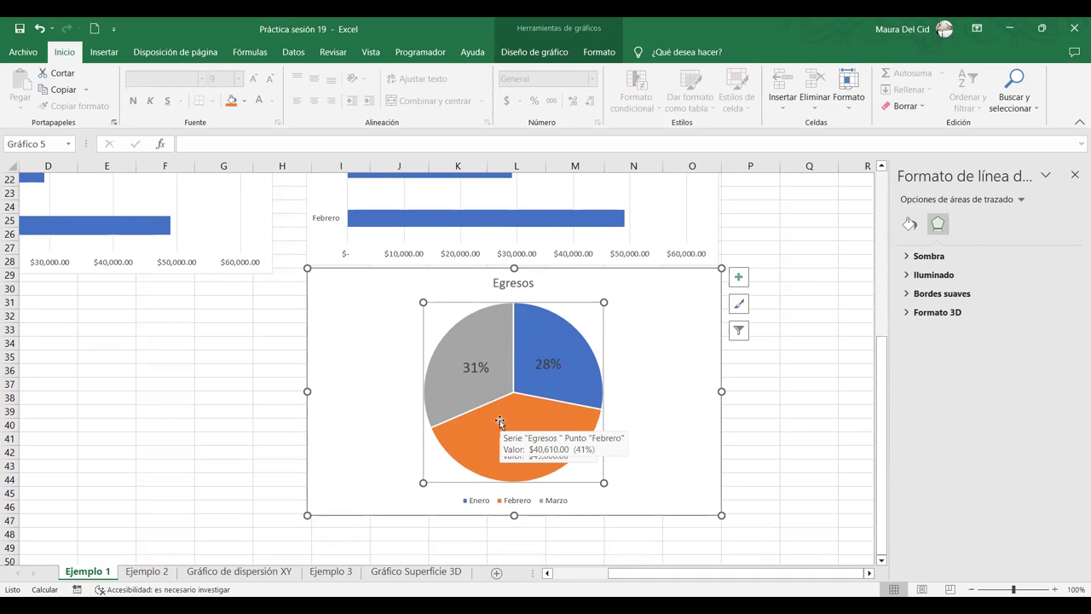
{"action": "scroll", "coordinate": [499, 422], "scroll_direction": "up", "scroll_amount": 3}
{"action": "scroll", "coordinate": [500, 422], "scroll_direction": "up", "scroll_amount": 4}
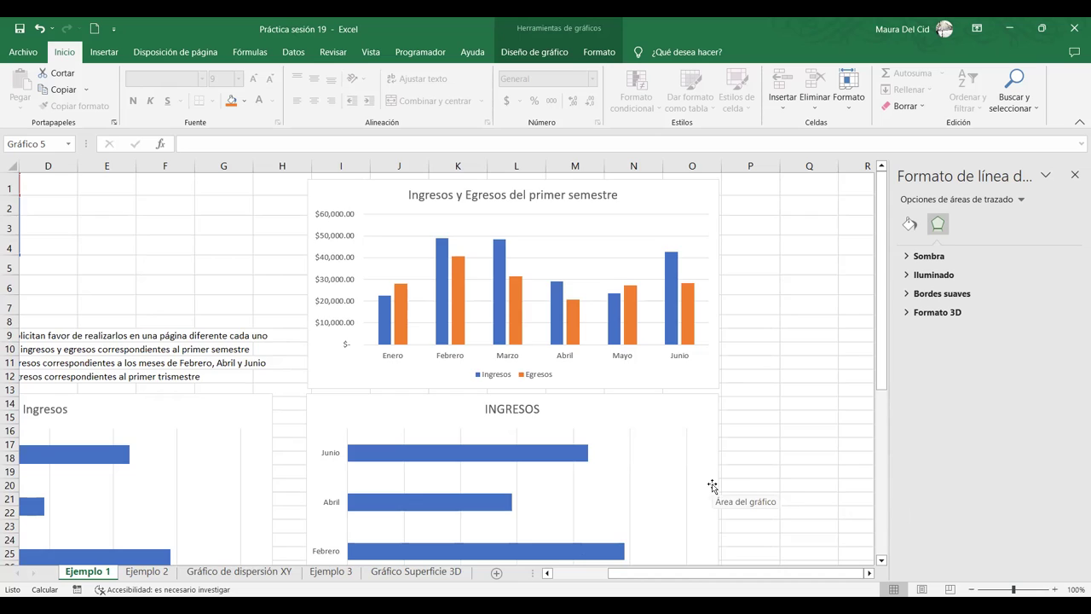
{"action": "scroll", "coordinate": [713, 485], "scroll_direction": "down", "scroll_amount": 7}
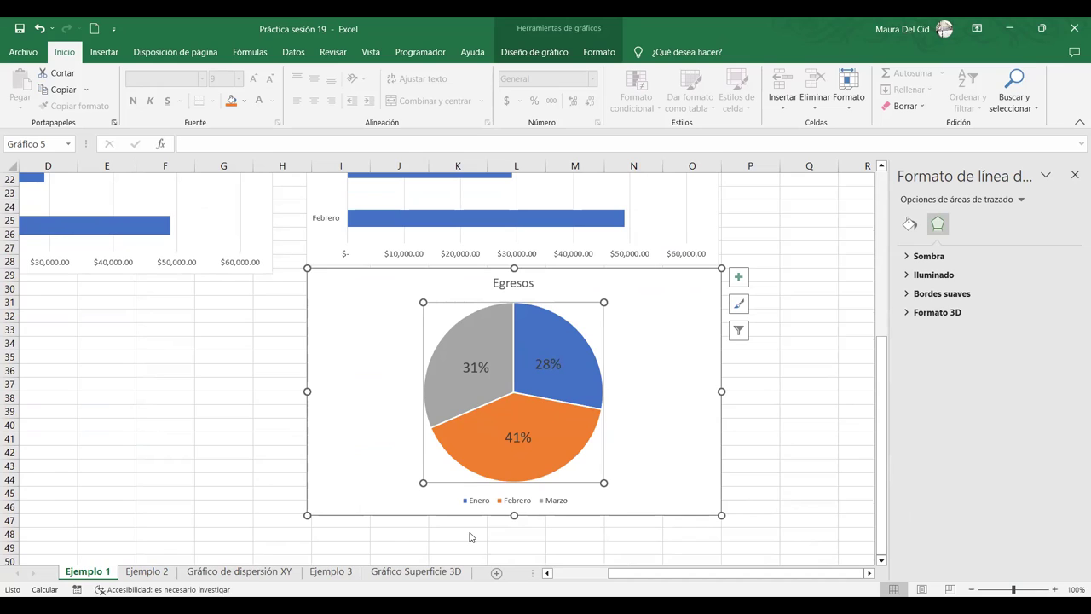
{"action": "left_click", "coordinate": [799, 253]}
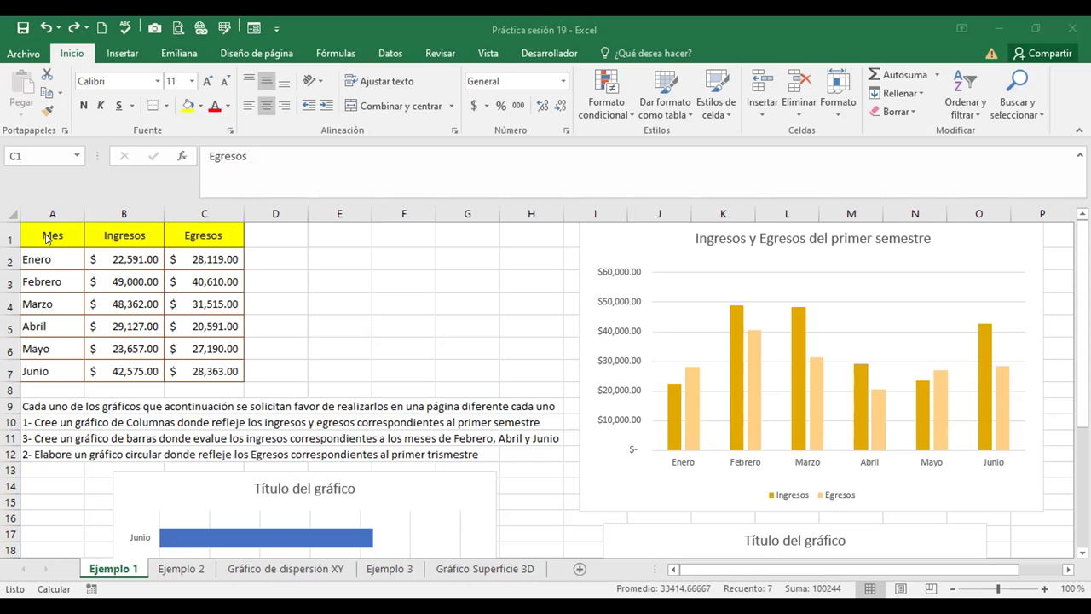
{"action": "left_click_drag", "start_coordinate": [42, 253], "coordinate": [44, 270]}
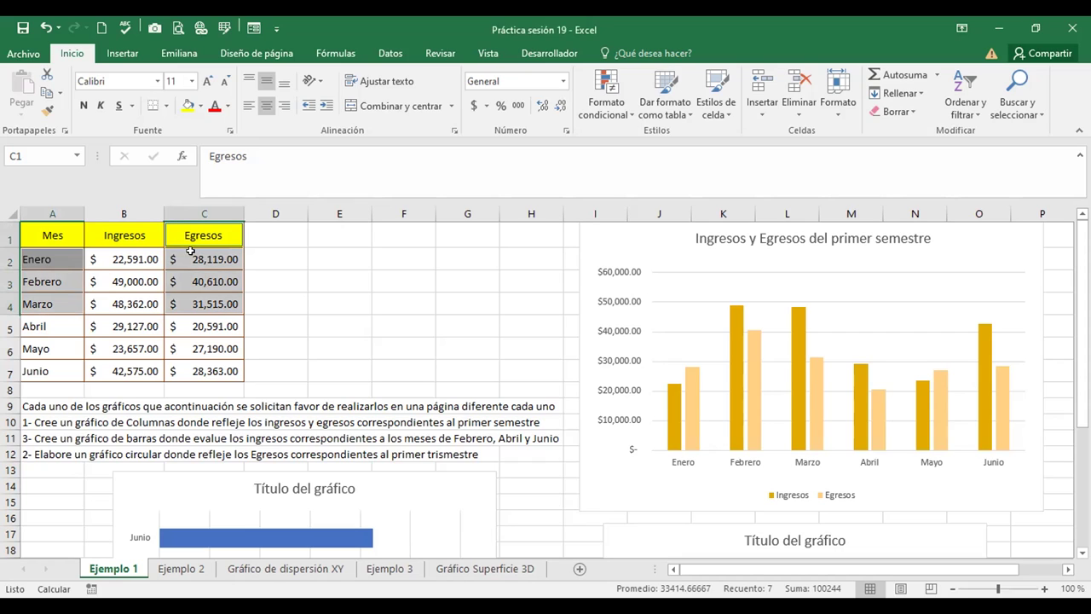
{"action": "left_click", "coordinate": [264, 294]}
{"action": "left_click", "coordinate": [47, 233]}
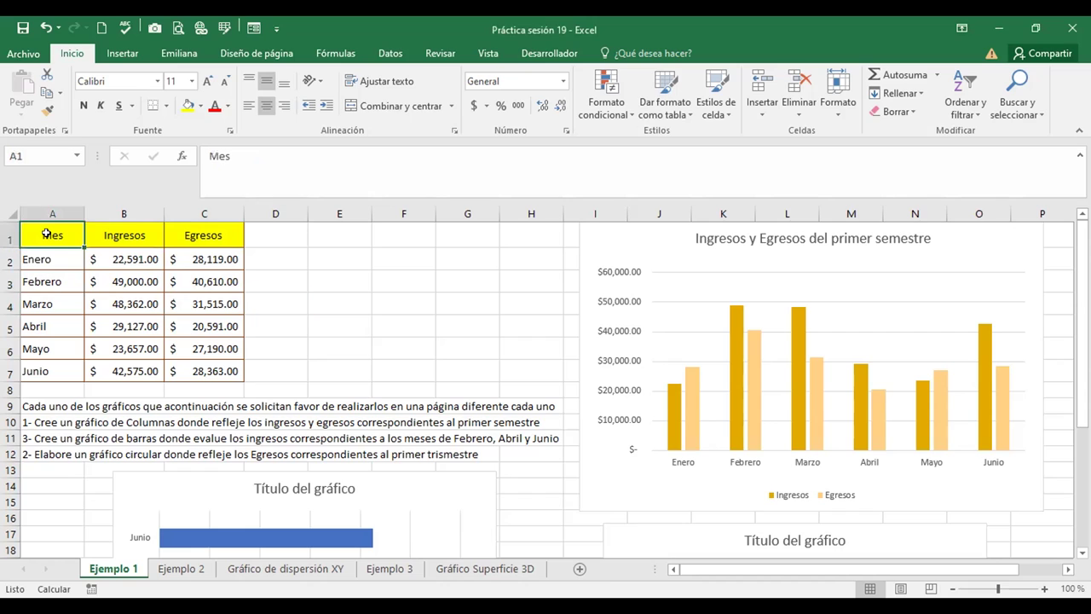
{"action": "left_click_drag", "start_coordinate": [47, 234], "coordinate": [49, 304]}
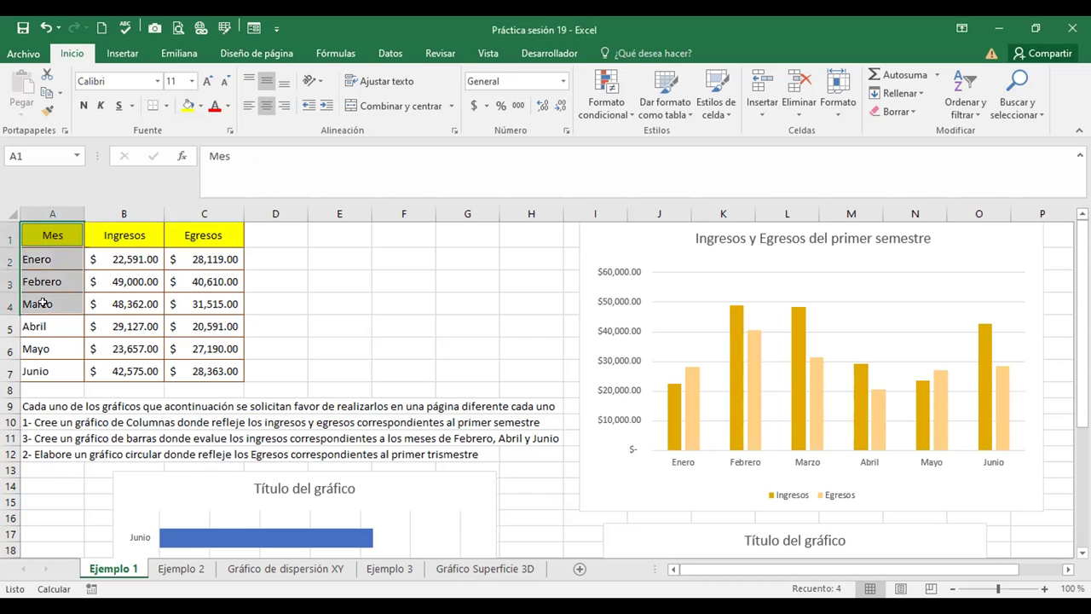
{"action": "left_click", "coordinate": [49, 303]}
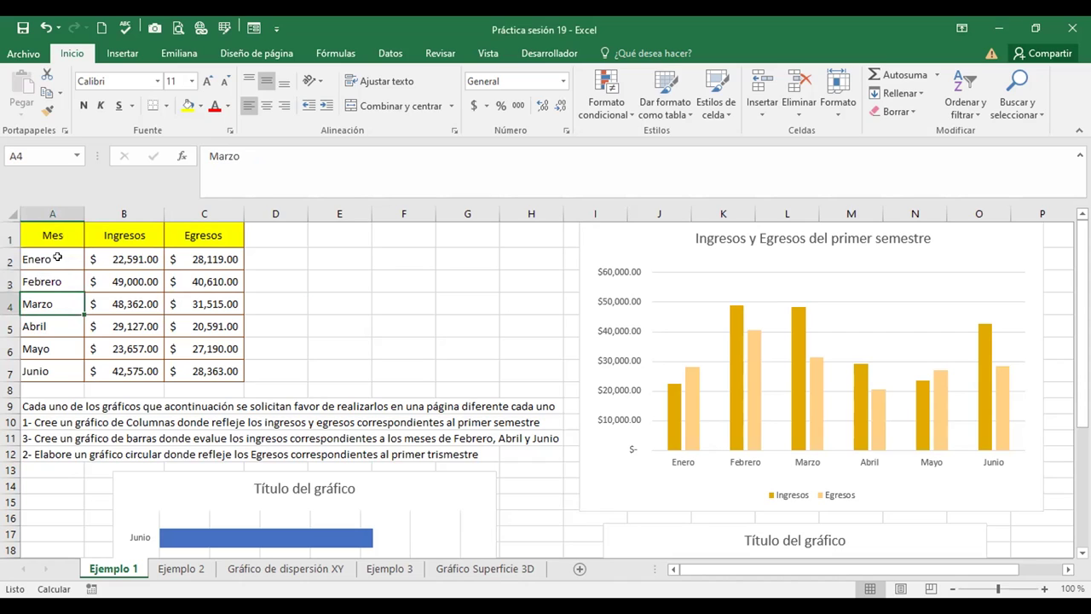
Insert a 2D pie chart from the first-quarter months and expenses in A1:A4 and C1:C4.
{"action": "left_click", "coordinate": [54, 226]}
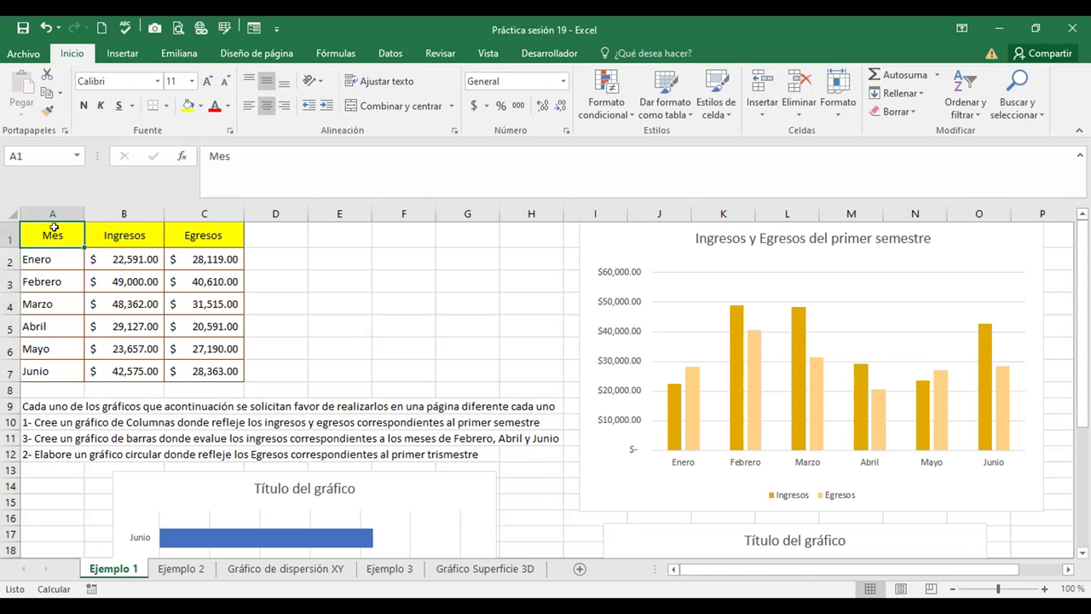
{"action": "left_click_drag", "start_coordinate": [54, 227], "coordinate": [49, 302]}
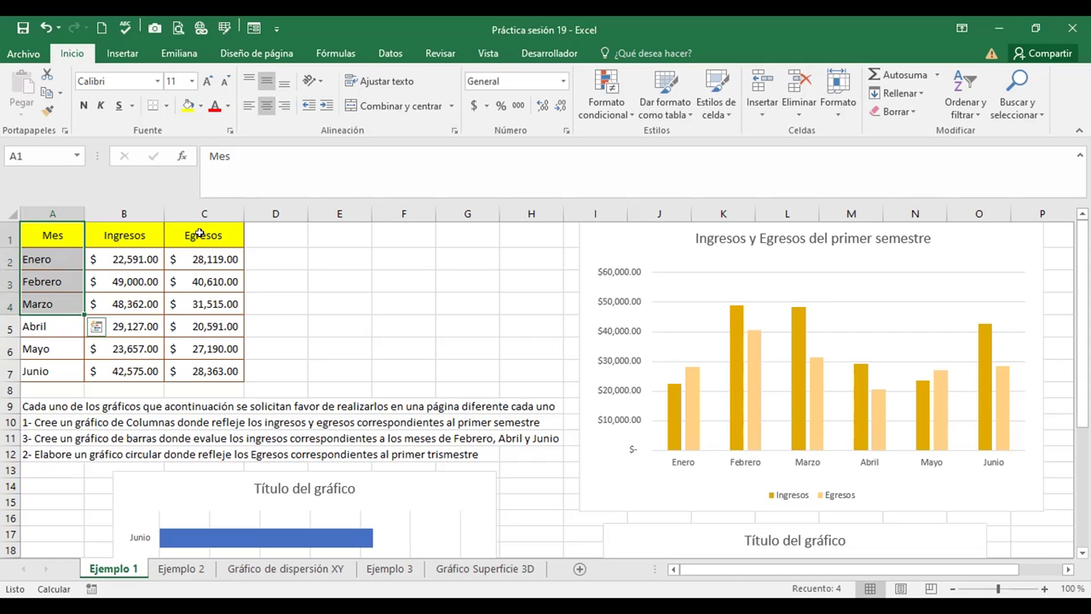
{"action": "left_click_drag", "start_coordinate": [199, 241], "coordinate": [201, 300], "text": "ctrl"}
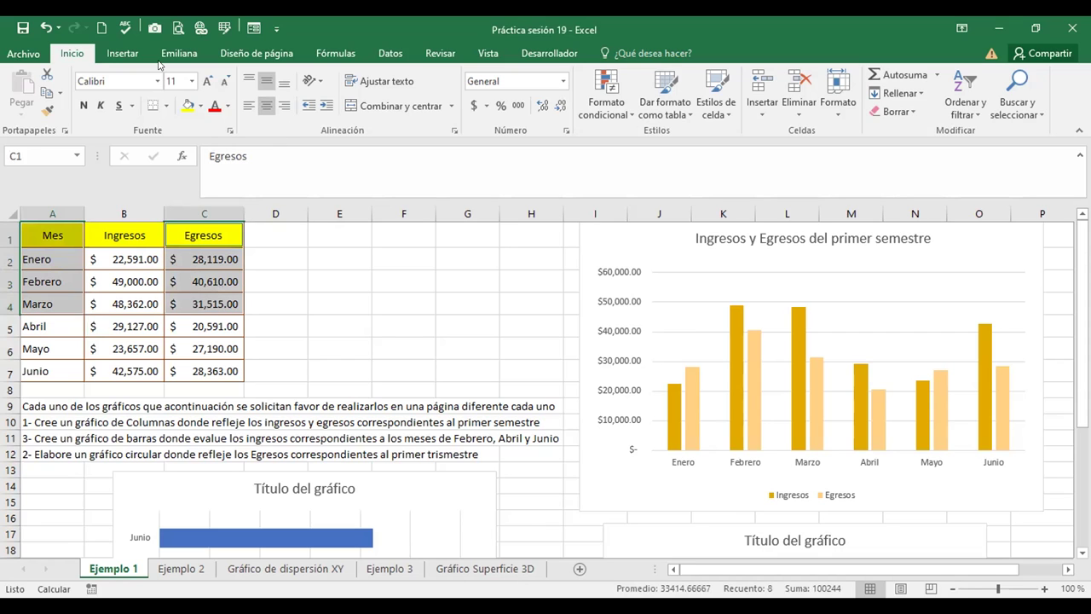
{"action": "left_click", "coordinate": [119, 53]}
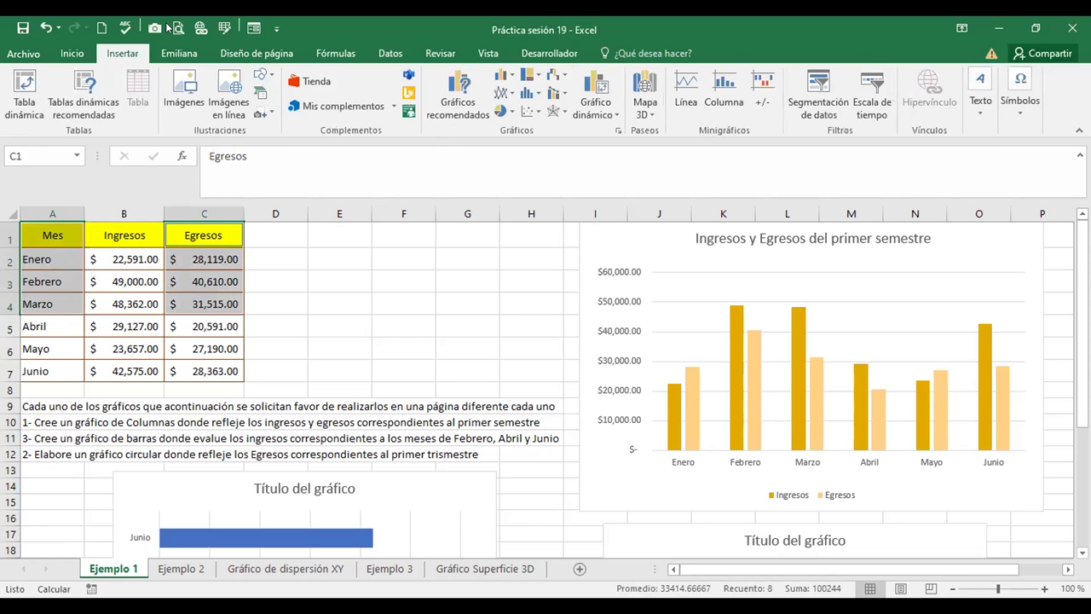
{"action": "left_click", "coordinate": [505, 112]}
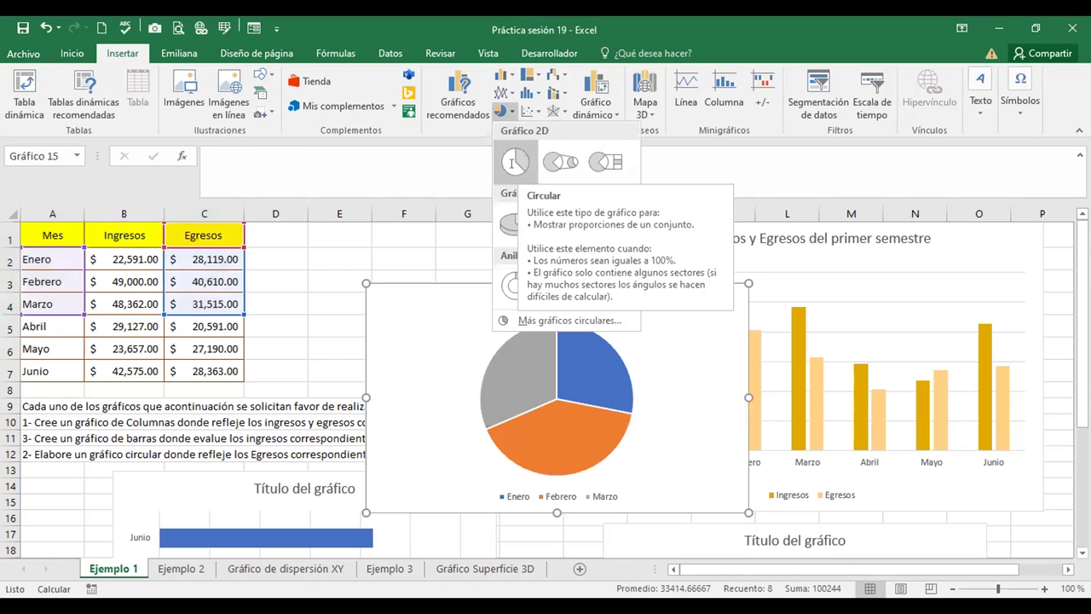
{"action": "left_click", "coordinate": [512, 163]}
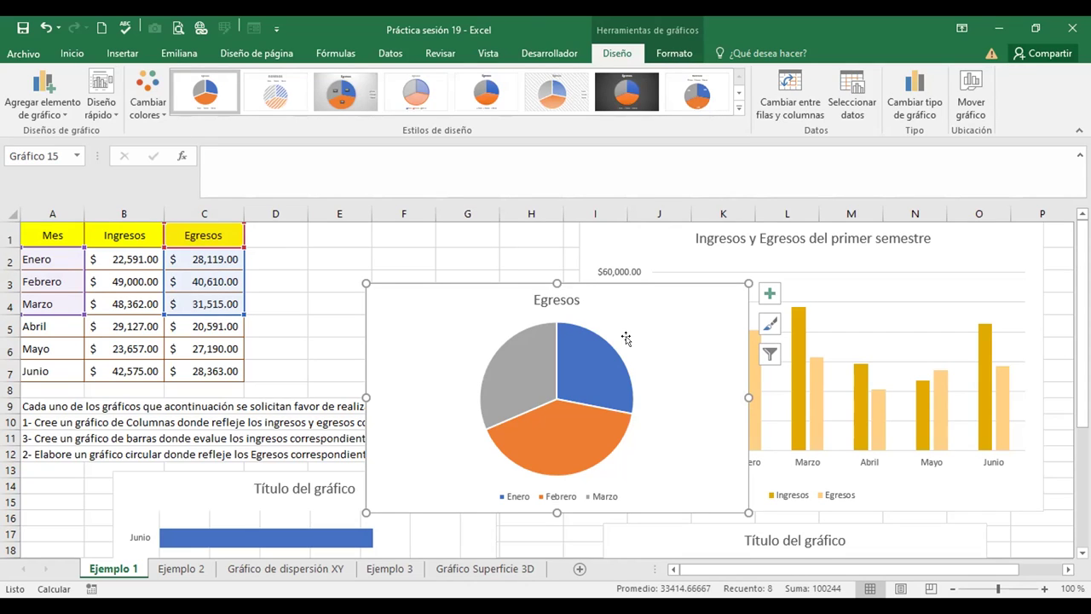
Try showing and hiding the value data labels on the new Egresos pie chart.
{"action": "left_click", "coordinate": [770, 292]}
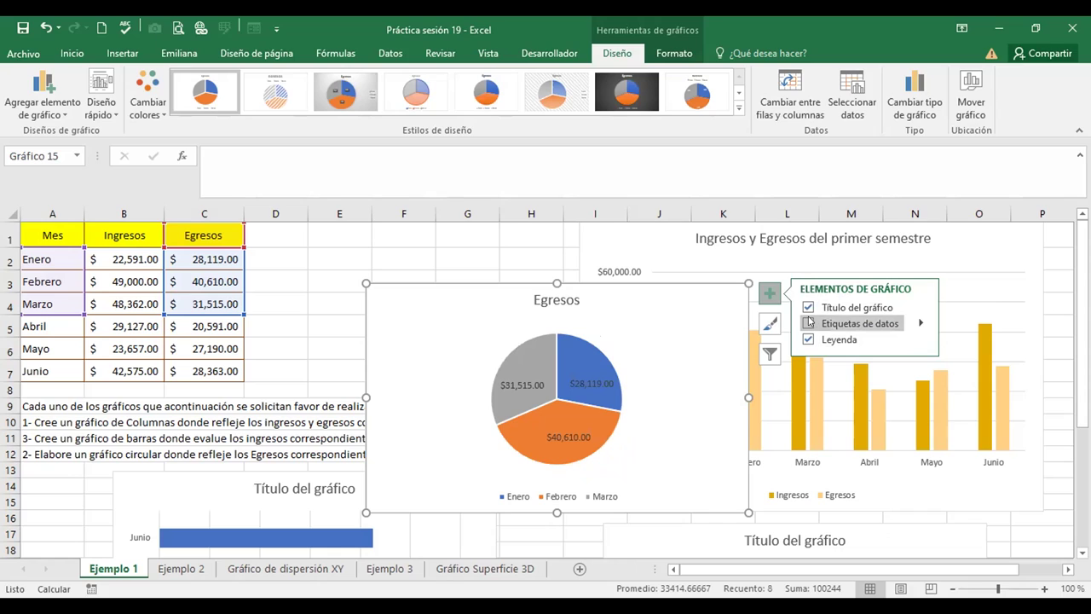
{"action": "left_click", "coordinate": [808, 323]}
{"action": "left_click", "coordinate": [809, 322]}
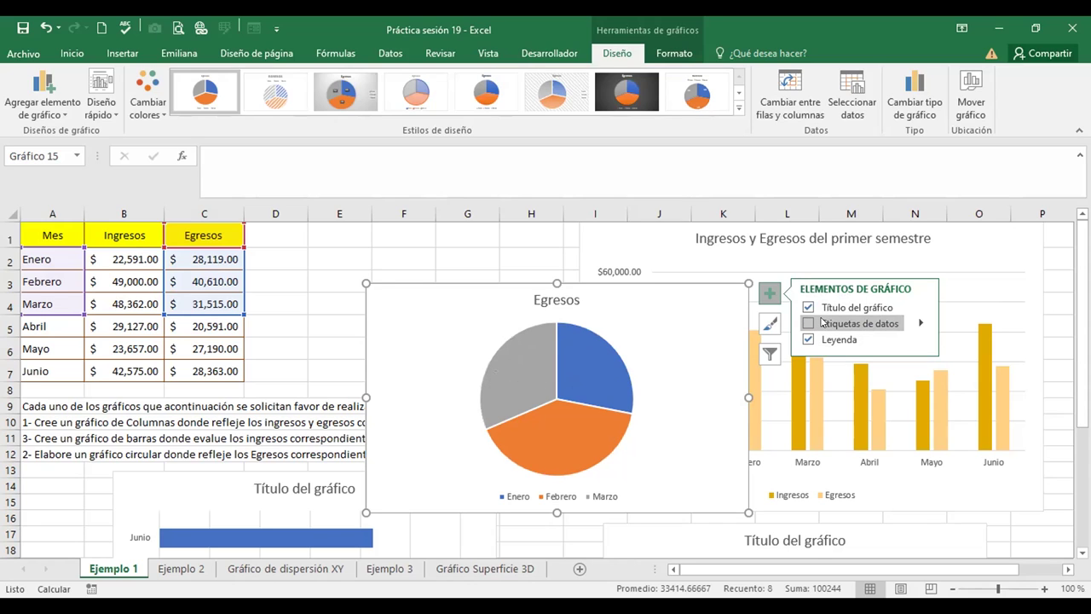
{"action": "left_click", "coordinate": [822, 322]}
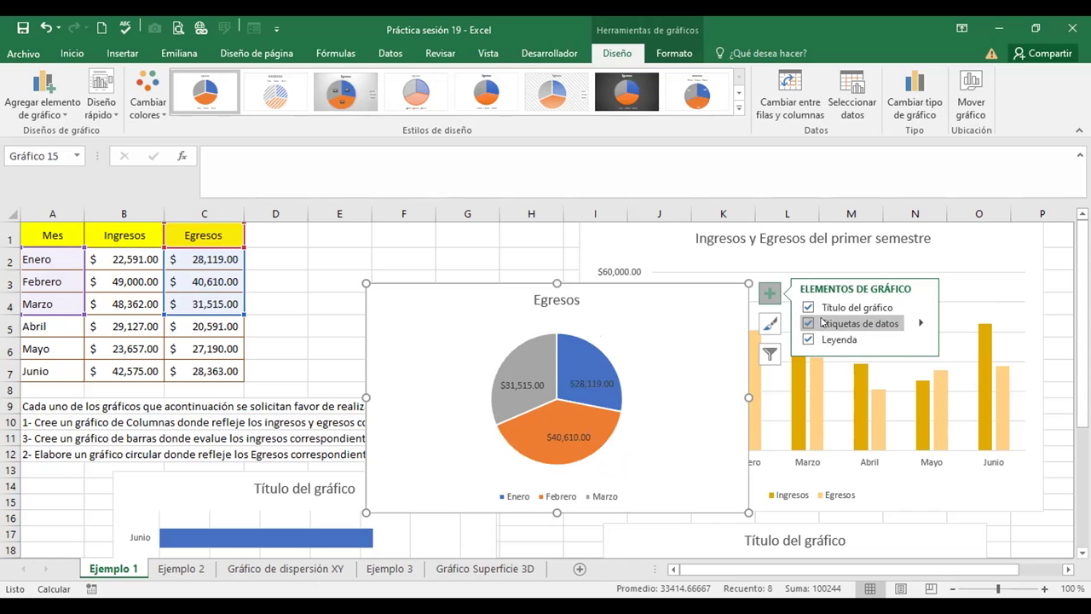
{"action": "left_click", "coordinate": [822, 322]}
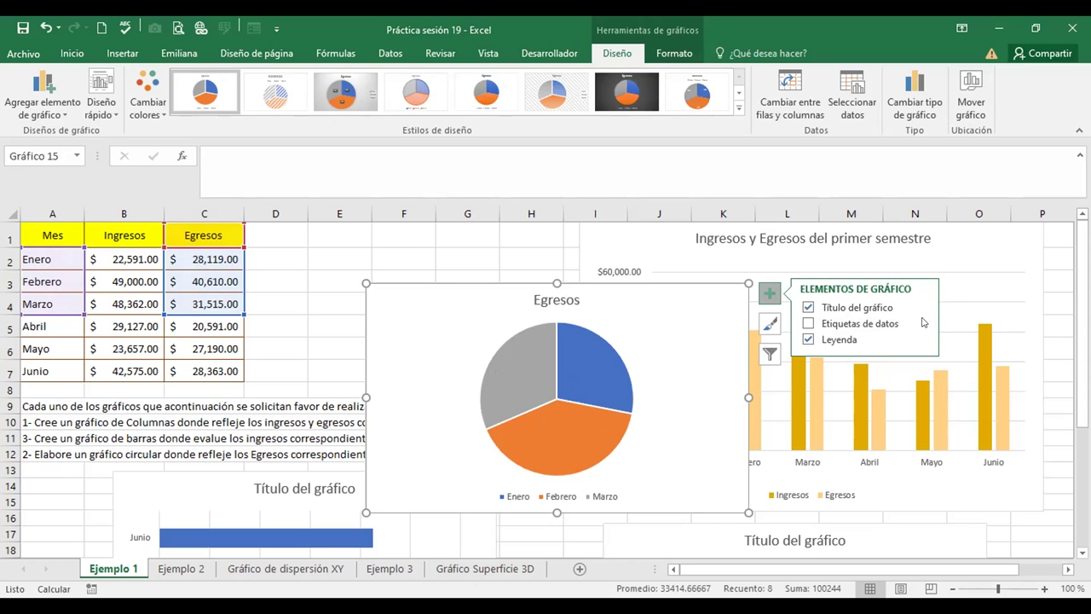
Add data labels to the new Egresos pie chart that show the percentage instead of the value.
{"action": "mouse_move", "coordinate": [917, 322]}
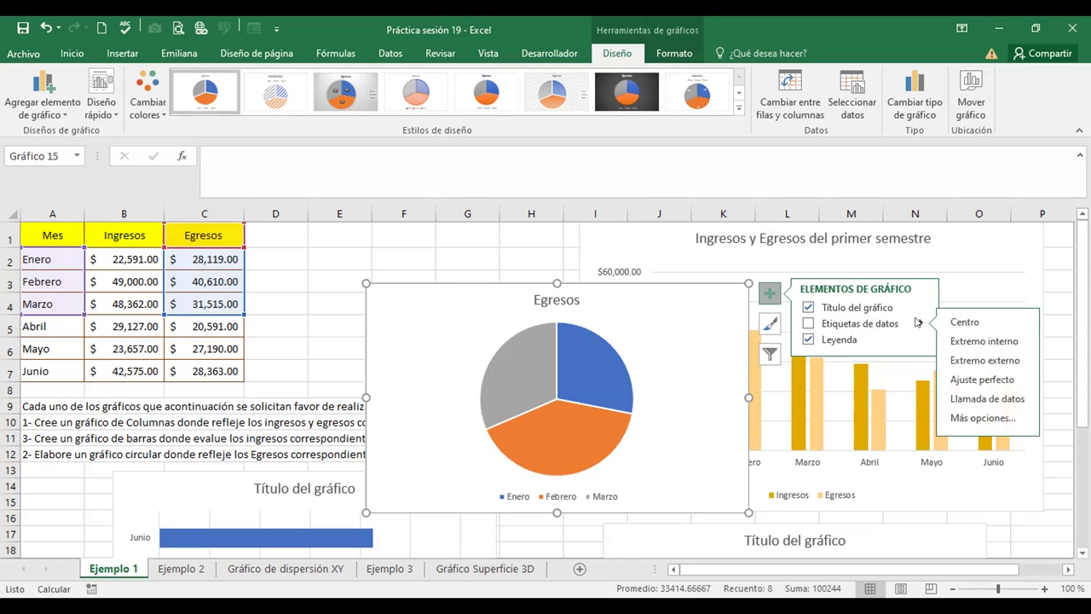
{"action": "left_click", "coordinate": [984, 417]}
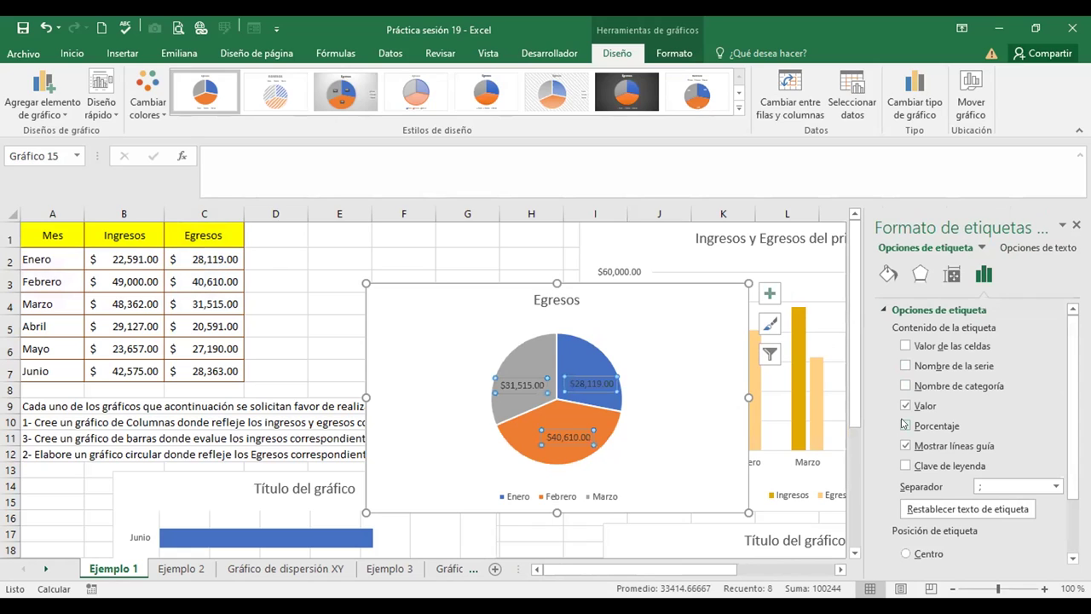
{"action": "left_click", "coordinate": [905, 406]}
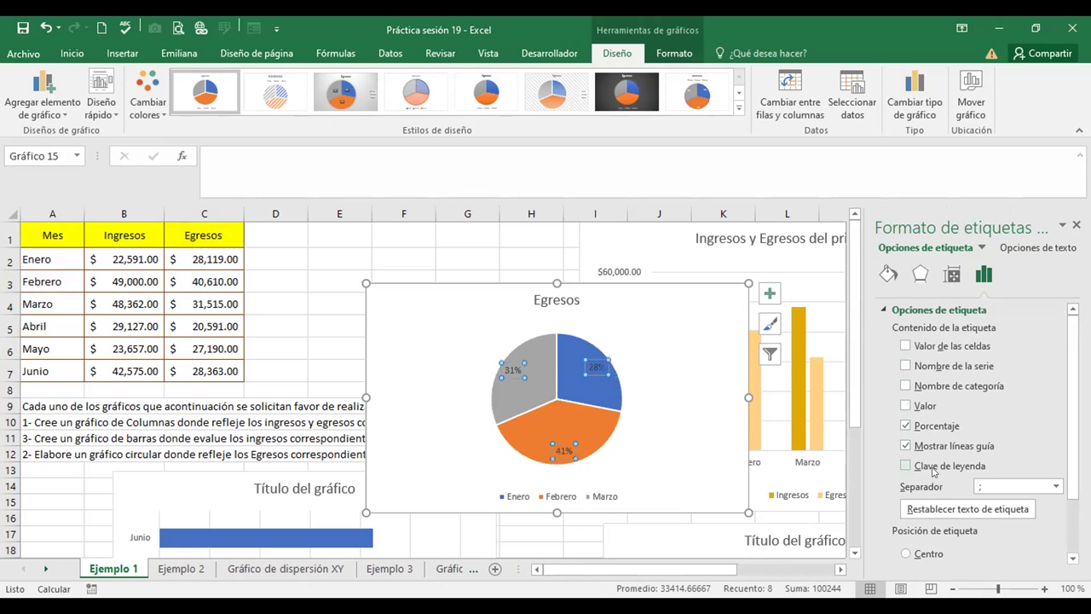
Centre the percentage labels within the slices of the Egresos pie chart and enlarge their text.
{"action": "scroll", "coordinate": [967, 553], "scroll_direction": "down", "scroll_amount": 3}
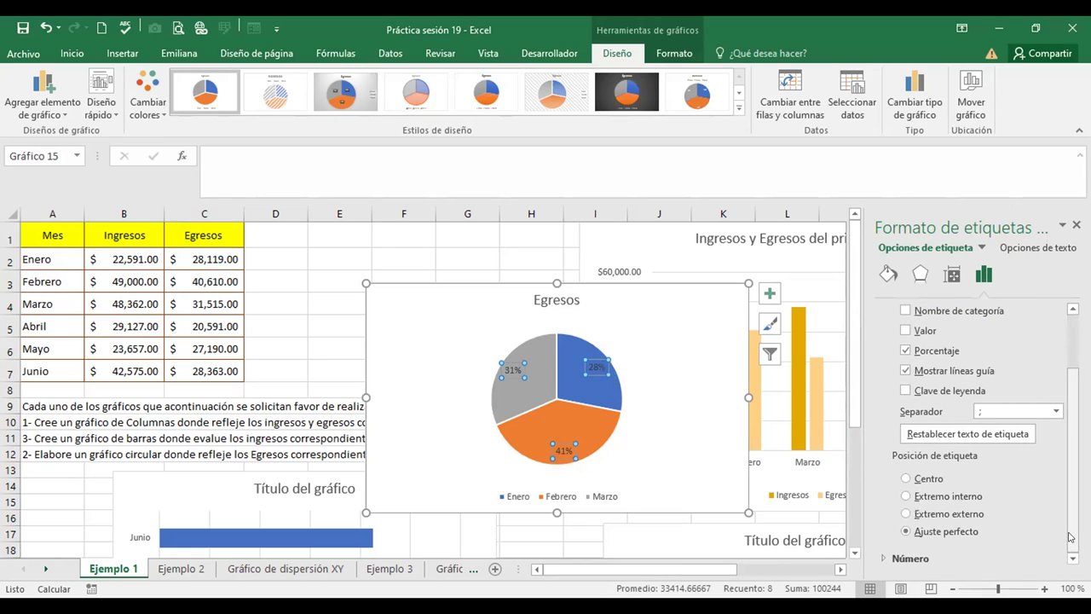
{"action": "left_click", "coordinate": [906, 479]}
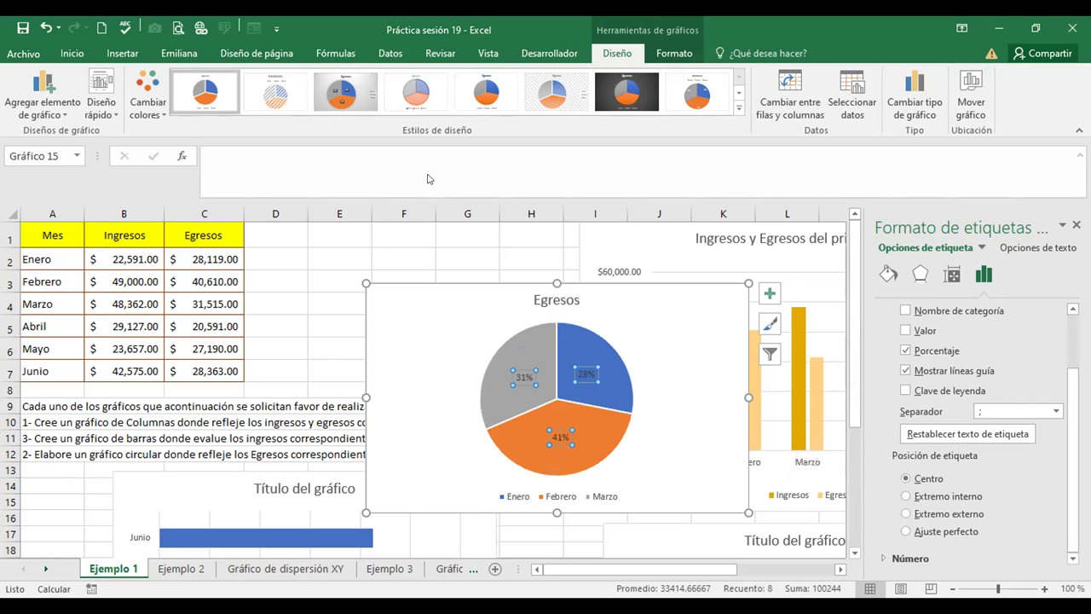
{"action": "left_click", "coordinate": [71, 53]}
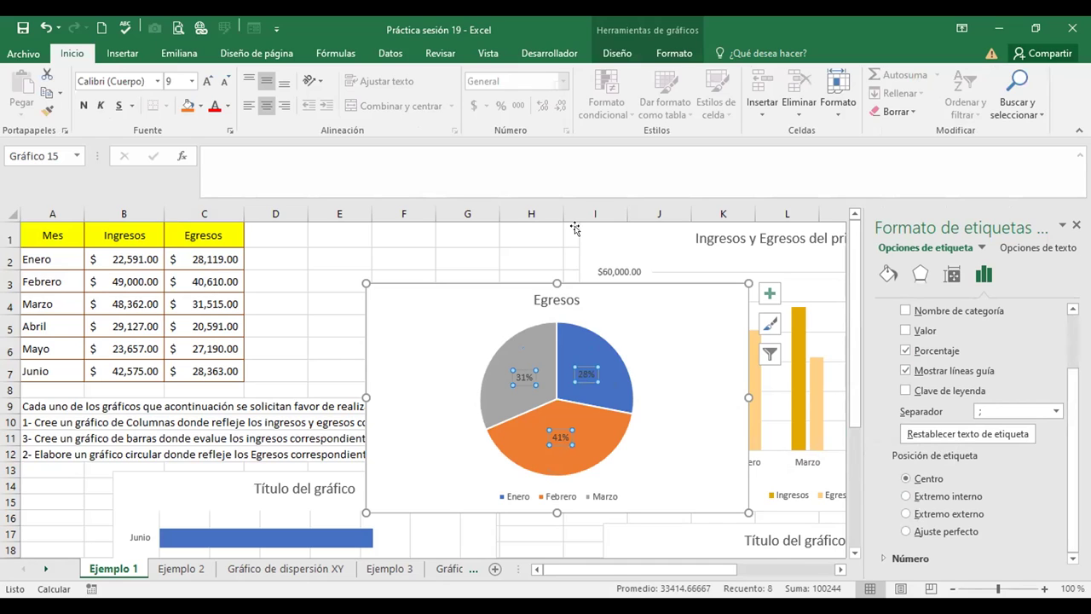
{"action": "left_click", "coordinate": [205, 80]}
{"action": "left_click", "coordinate": [205, 80]}
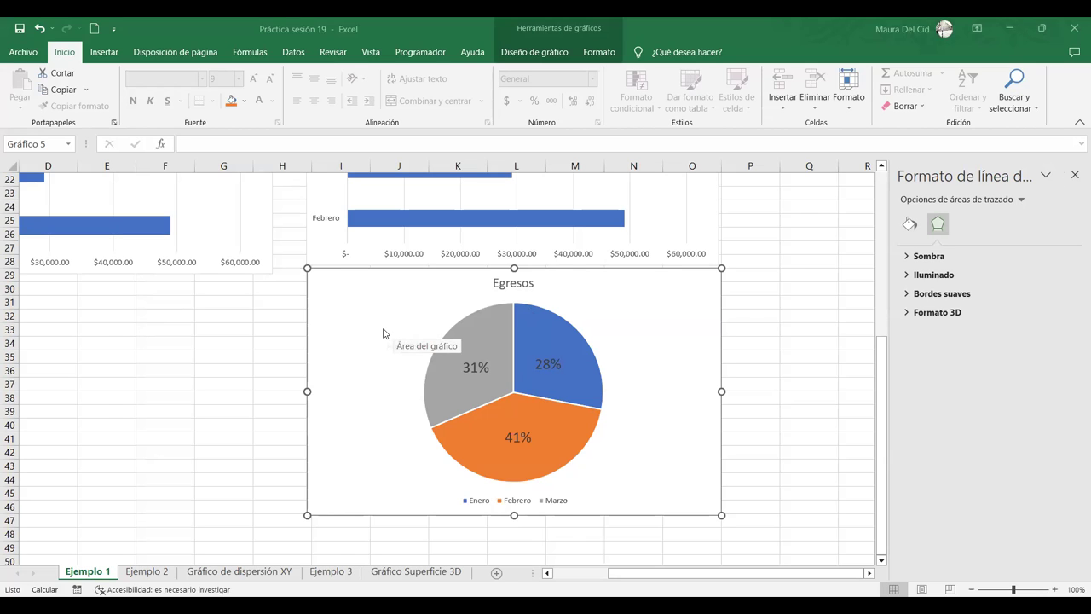
Look over the finished column, bar and pie charts on sheet Ejemplo 1.
{"action": "scroll", "coordinate": [384, 334], "scroll_direction": "up", "scroll_amount": 7}
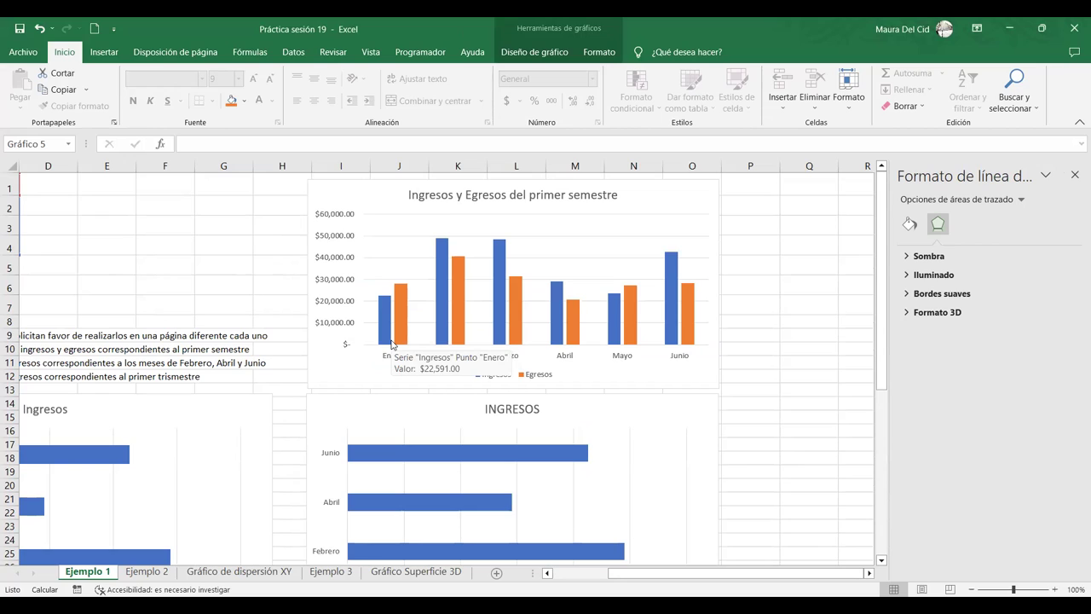
{"action": "left_click", "coordinate": [416, 571]}
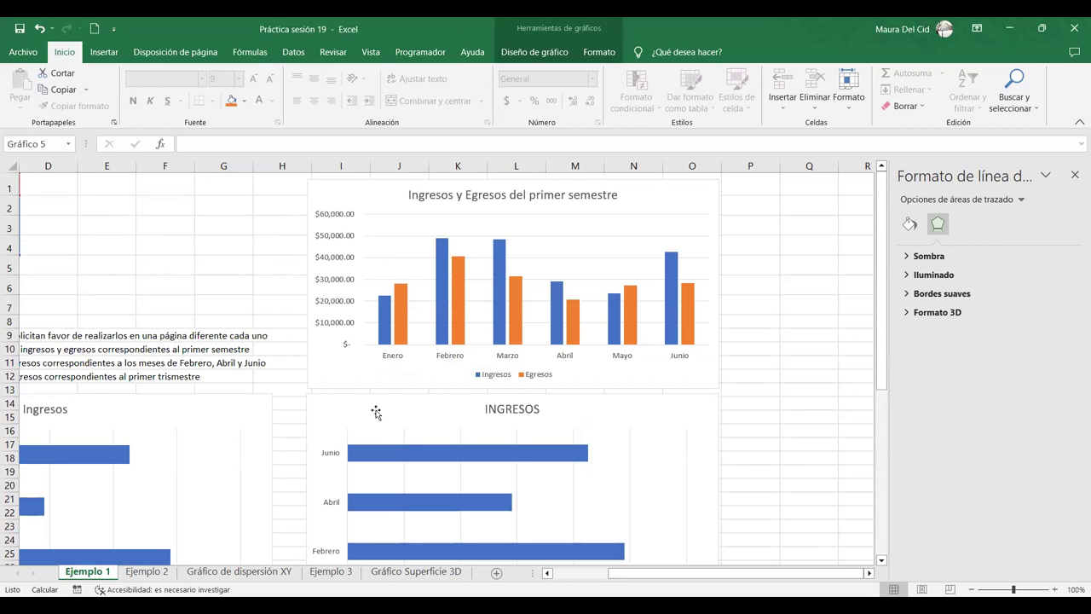
{"action": "left_click_drag", "start_coordinate": [778, 575], "coordinate": [735, 523]}
{"action": "scroll", "coordinate": [699, 499], "scroll_direction": "down", "scroll_amount": 5}
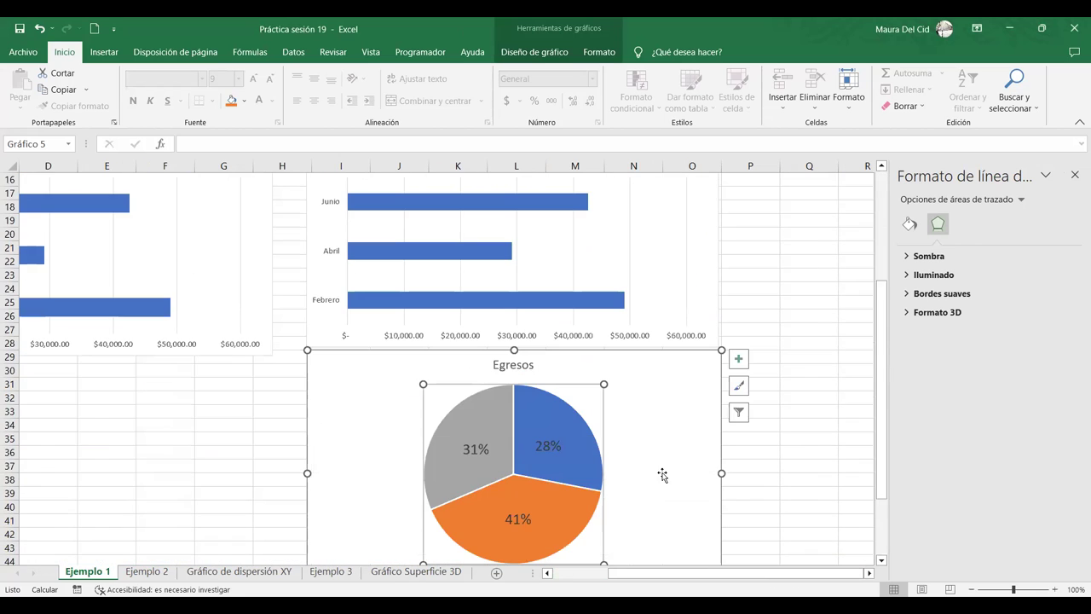
{"action": "scroll", "coordinate": [663, 475], "scroll_direction": "up", "scroll_amount": 5}
{"action": "scroll", "coordinate": [661, 470], "scroll_direction": "down", "scroll_amount": 6}
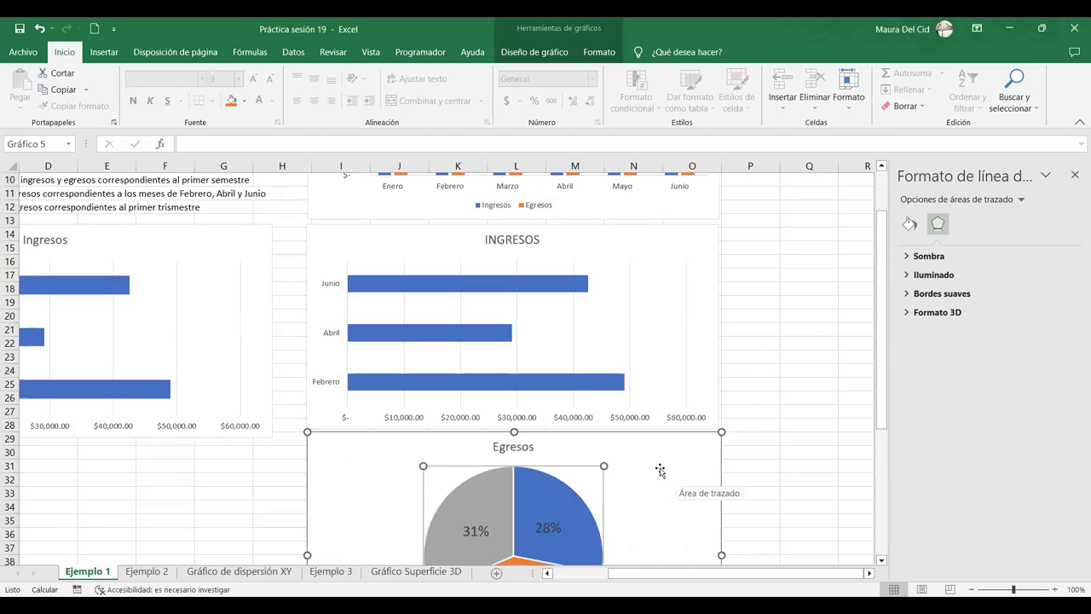
Move the Egresos pie chart to a new chart sheet named "Gráfico Circular".
{"action": "left_click", "coordinate": [331, 330]}
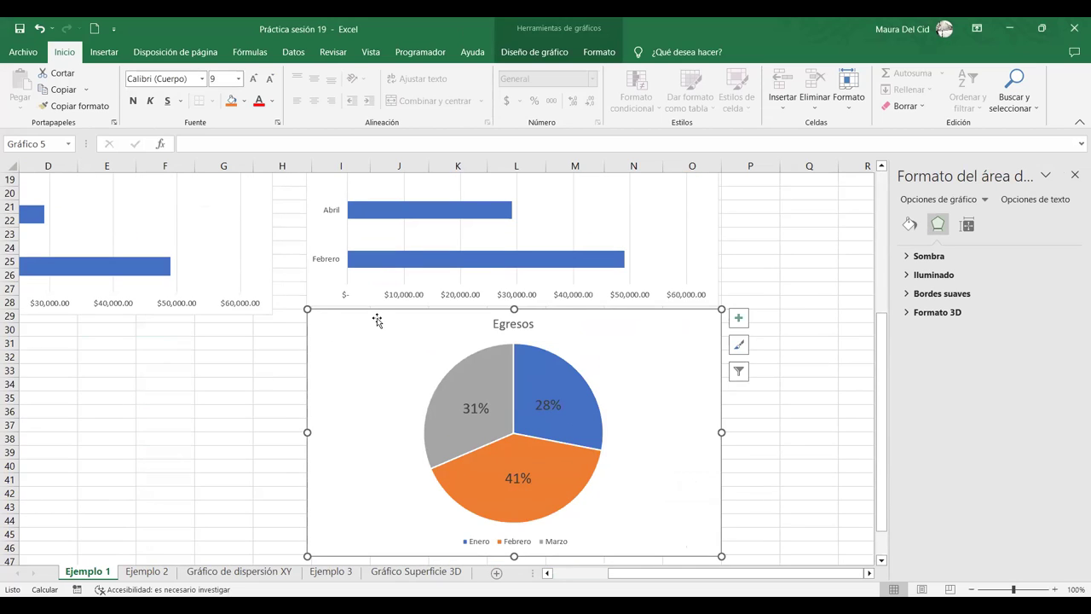
{"action": "left_click", "coordinate": [598, 50]}
{"action": "left_click", "coordinate": [536, 51]}
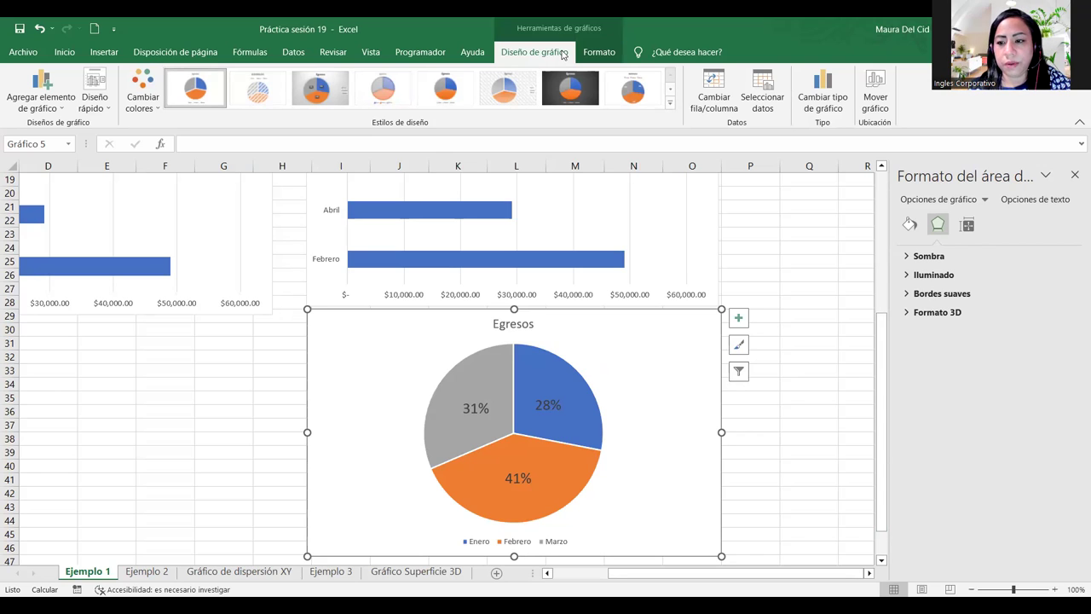
{"action": "left_click", "coordinate": [878, 100]}
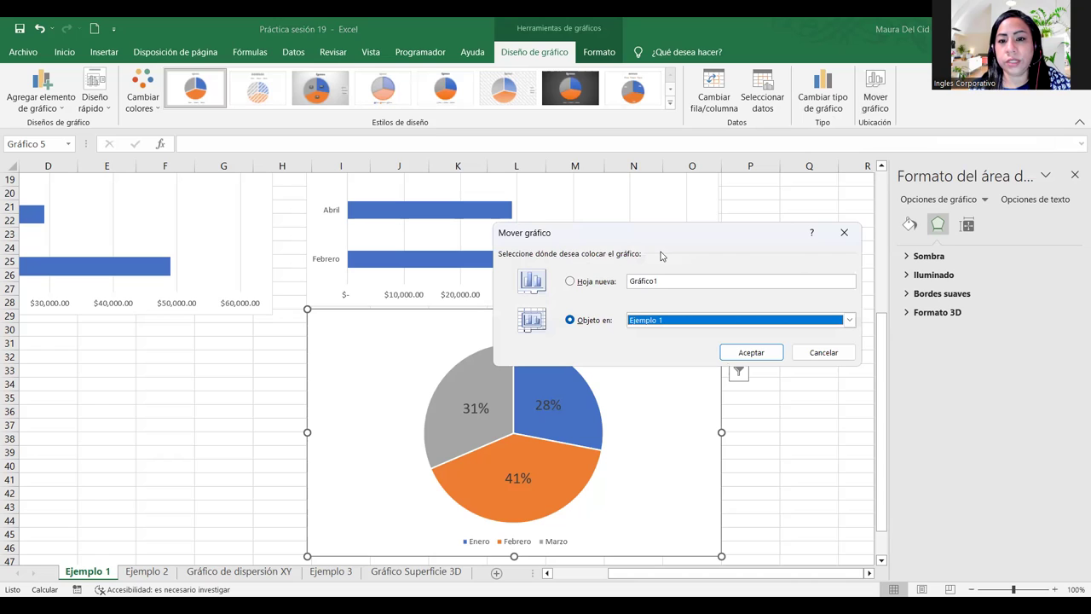
{"action": "left_click", "coordinate": [586, 282]}
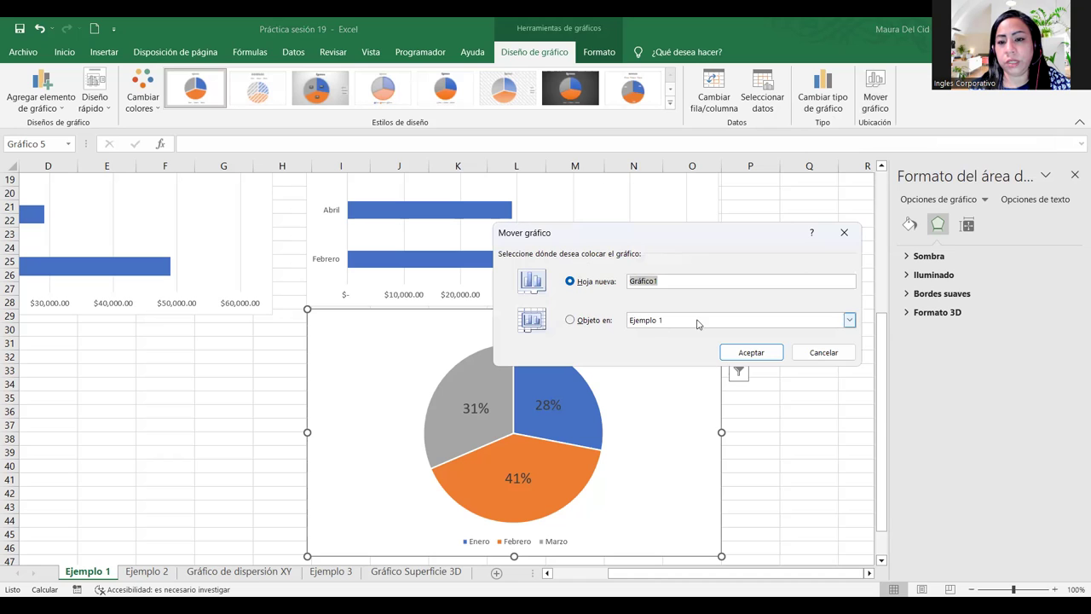
{"action": "left_click", "coordinate": [678, 283]}
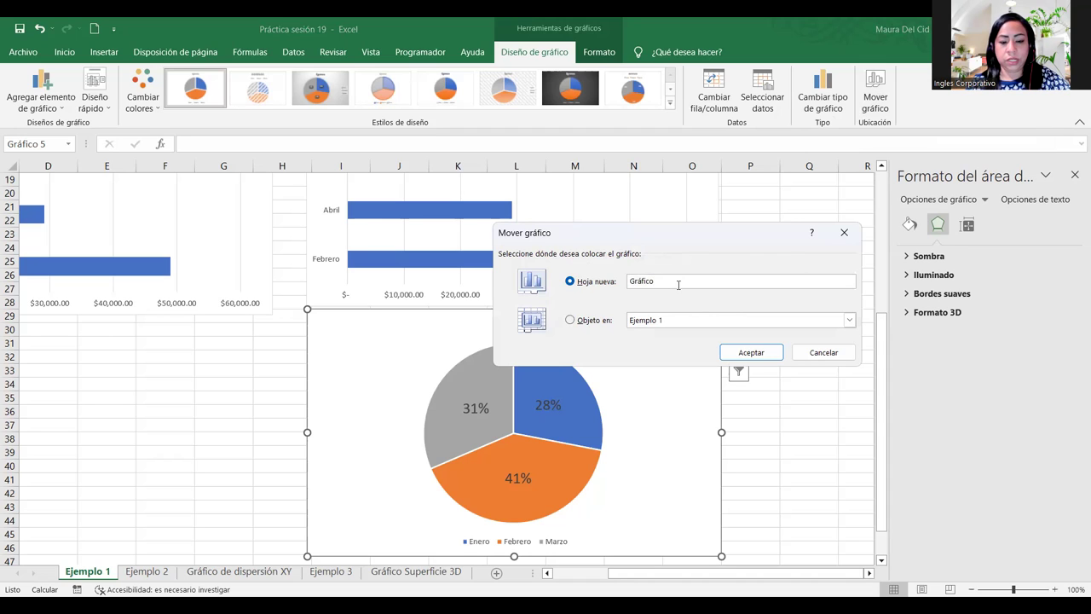
{"action": "type", "text": "Ciruclar"}
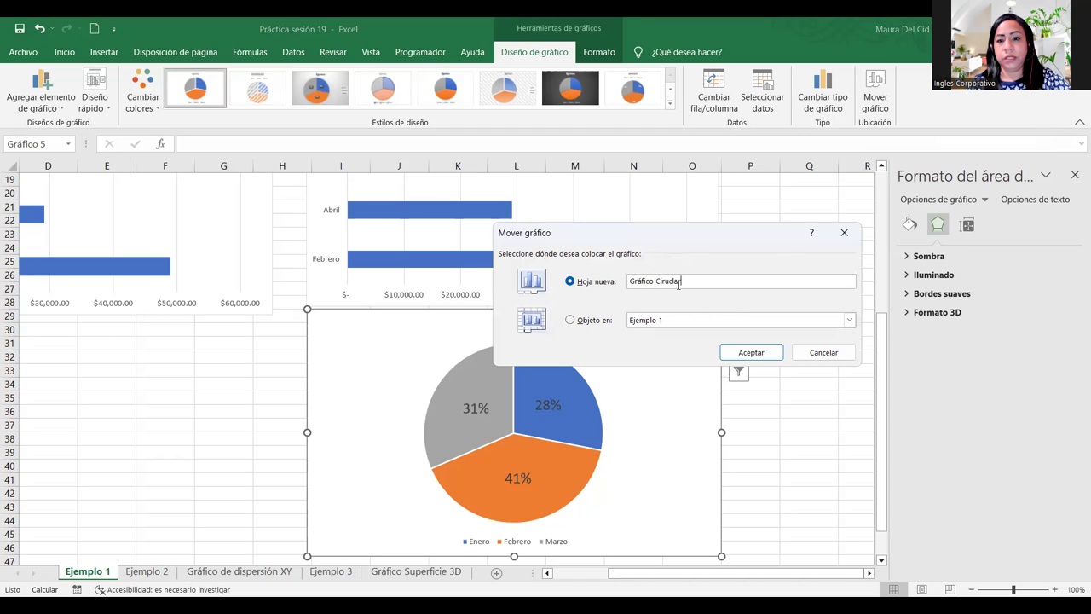
{"action": "key", "text": "BackSpace"}
{"action": "key", "text": "BackSpace"}
{"action": "key", "text": "BackSpace"}
{"action": "key", "text": "BackSpace"}
{"action": "key", "text": "BackSpace"}
{"action": "key", "text": "BackSpace"}
{"action": "type", "text": "rcular"}
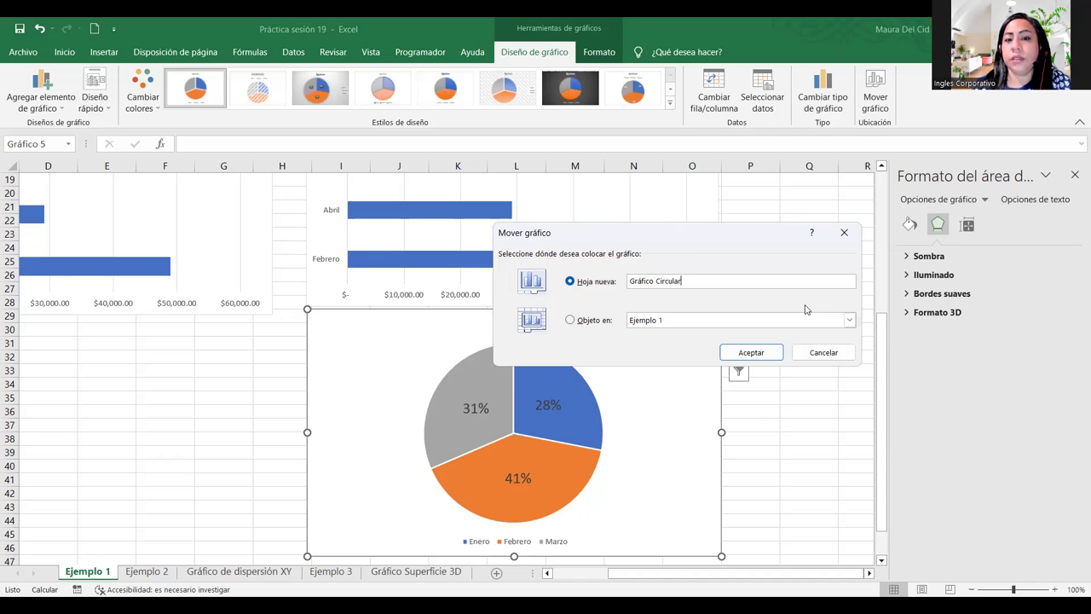
{"action": "left_click", "coordinate": [761, 356]}
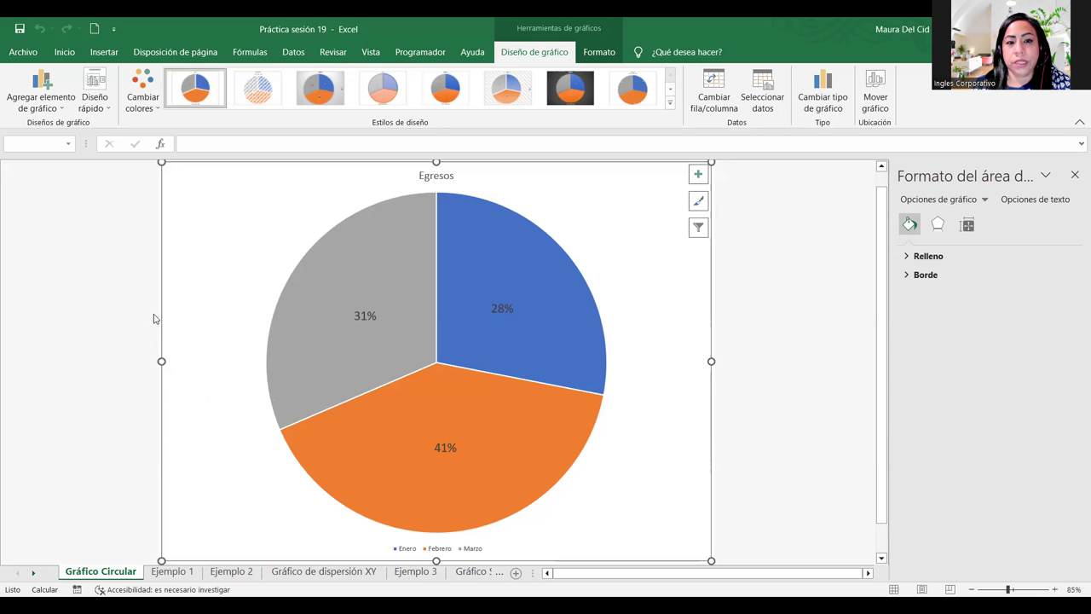
Change the moved pie chart's data range to the six months and their expenses, A1:A7 and C1:C7 on sheet Ejemplo 1.
{"action": "mouse_move", "coordinate": [361, 220]}
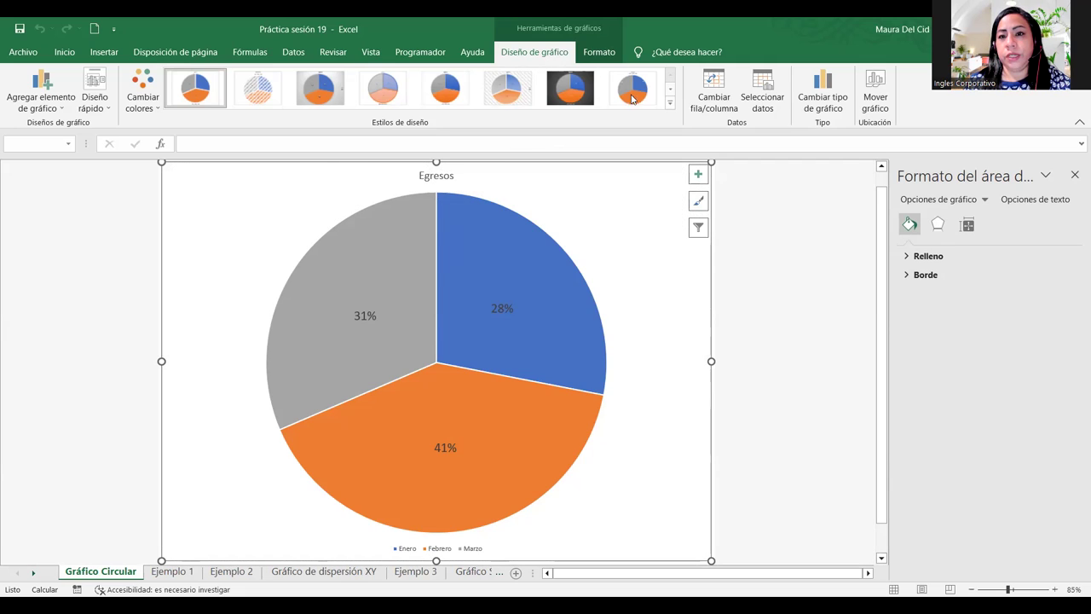
{"action": "left_click", "coordinate": [763, 90]}
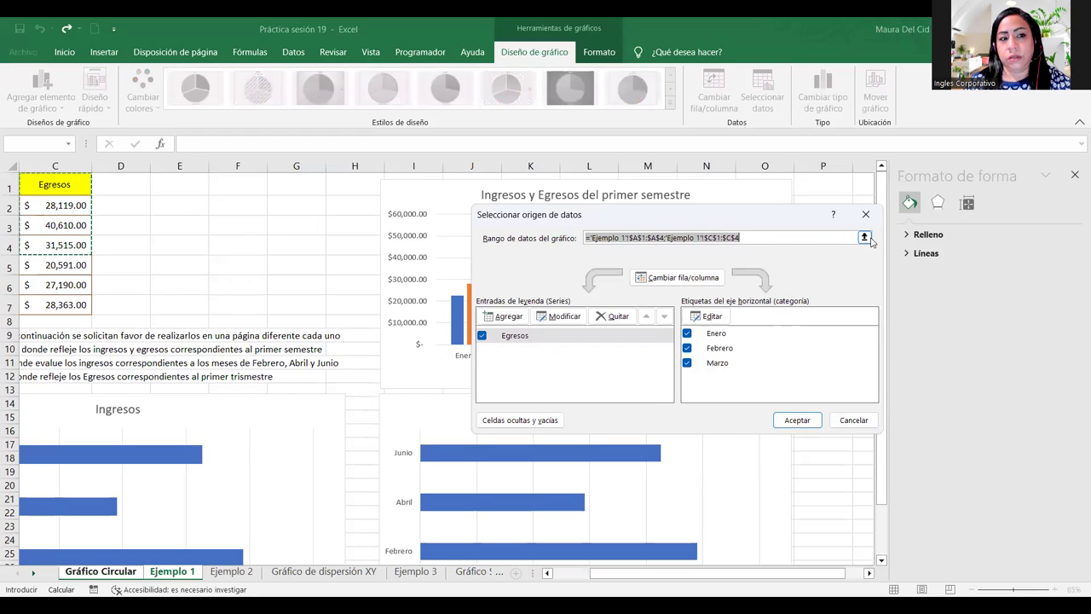
{"action": "left_click_drag", "start_coordinate": [778, 583], "coordinate": [776, 576]}
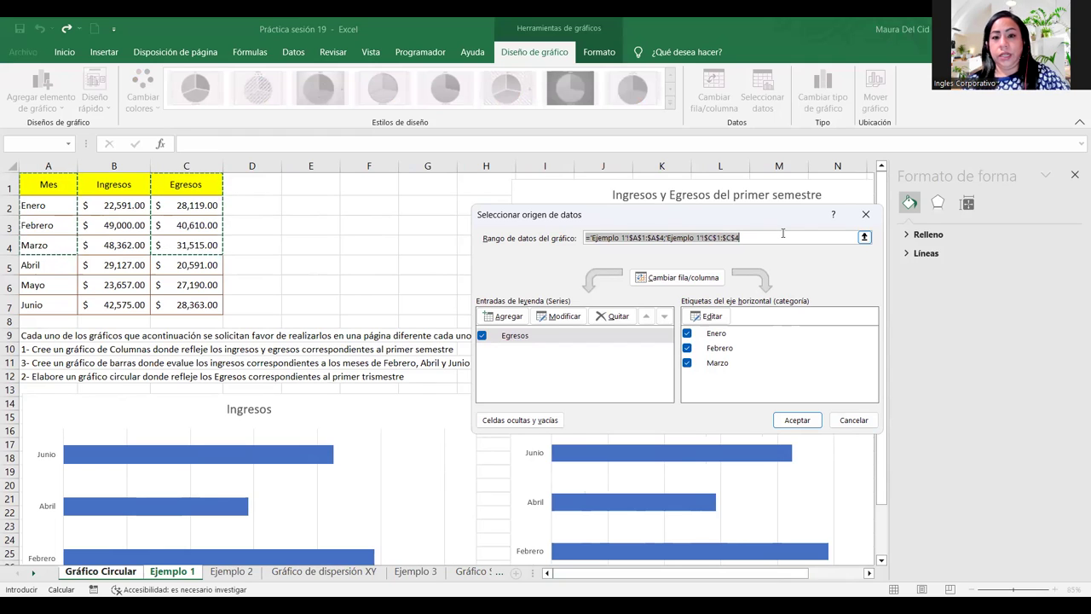
{"action": "key", "text": "BackSpace"}
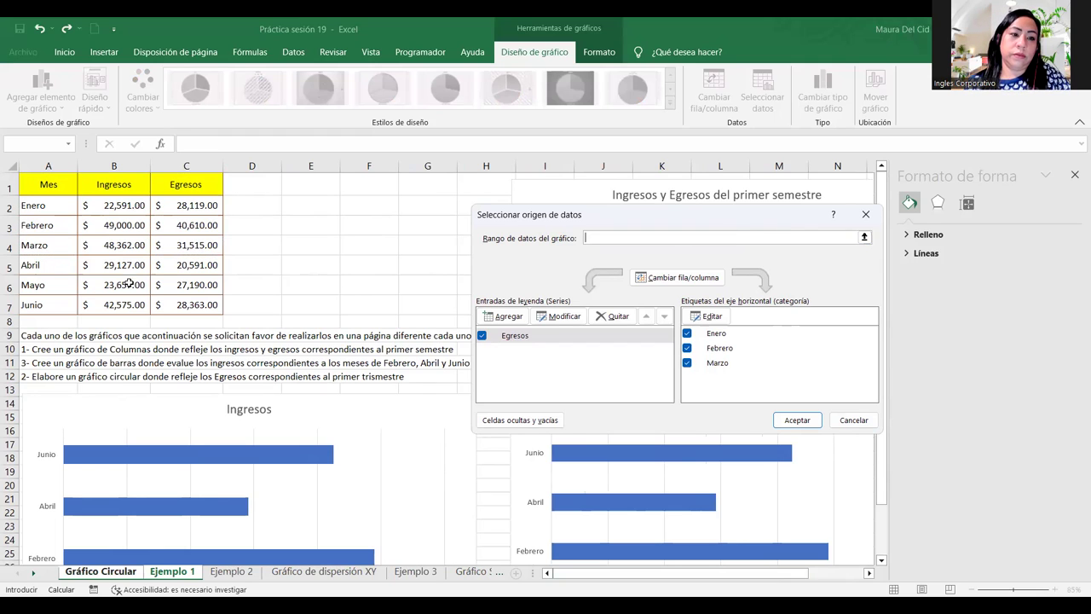
{"action": "left_click", "coordinate": [37, 183]}
{"action": "left_click_drag", "start_coordinate": [50, 298], "coordinate": [50, 300]}
{"action": "left_click", "coordinate": [175, 186], "text": "ctrl"}
{"action": "left_click", "coordinate": [179, 306], "text": "shift"}
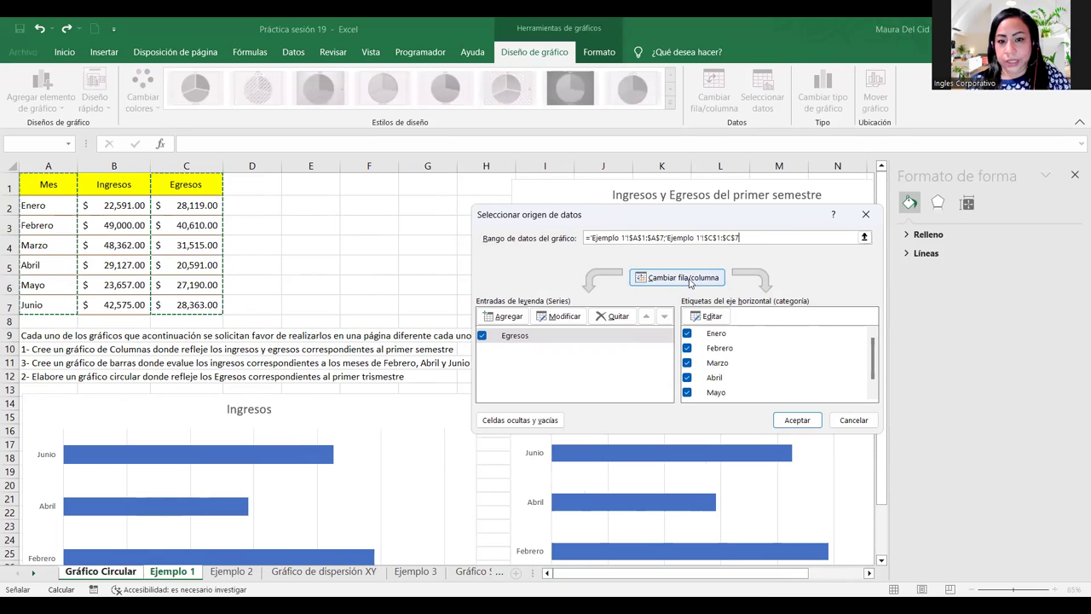
{"action": "scroll", "coordinate": [609, 375], "scroll_direction": "down", "scroll_amount": 1}
{"action": "scroll", "coordinate": [588, 362], "scroll_direction": "up", "scroll_amount": 1}
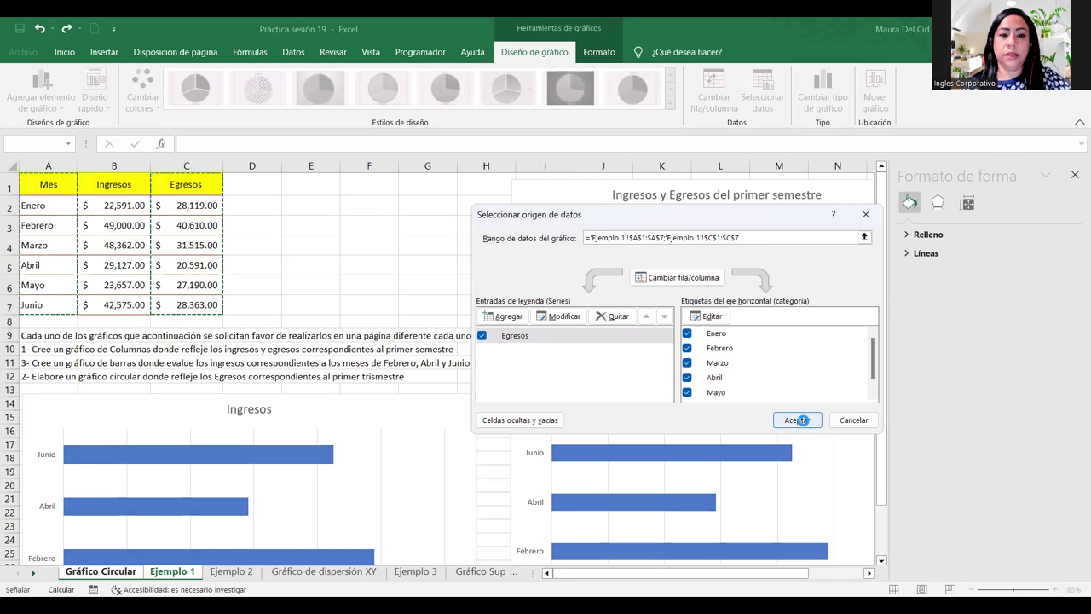
{"action": "left_click", "coordinate": [797, 419]}
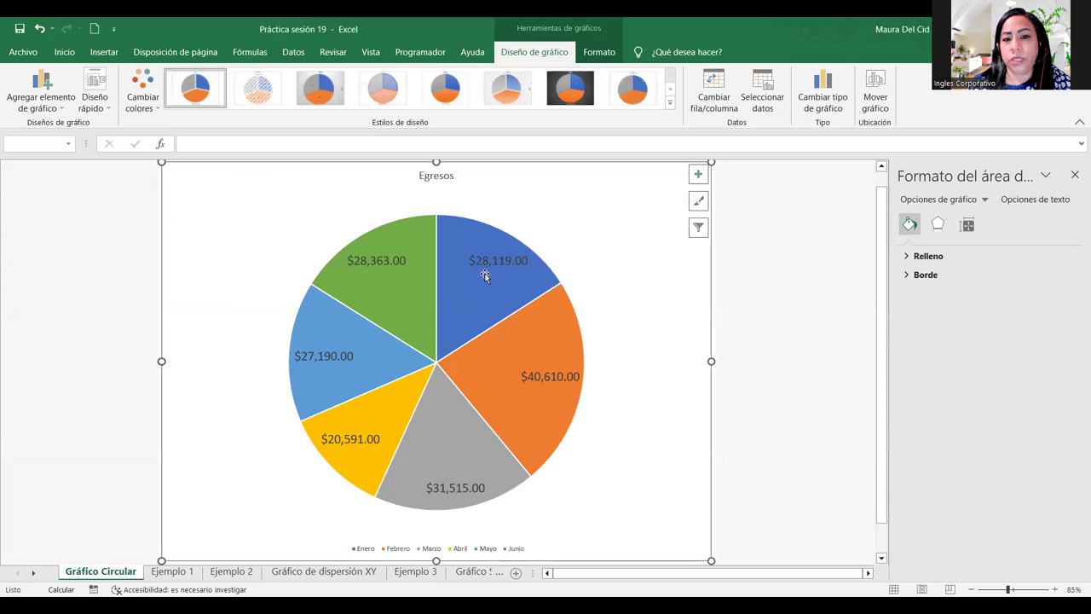
Set the data labels of the Gráfico Circular pie to show the percentage instead of the value.
{"action": "left_click", "coordinate": [969, 226]}
{"action": "left_click", "coordinate": [937, 224]}
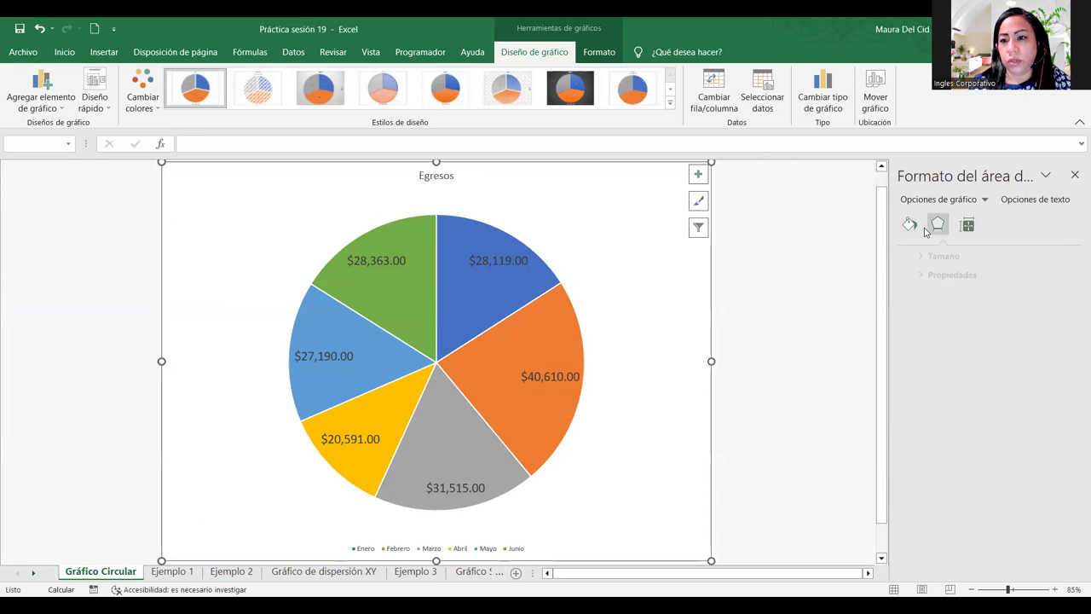
{"action": "left_click", "coordinate": [910, 224]}
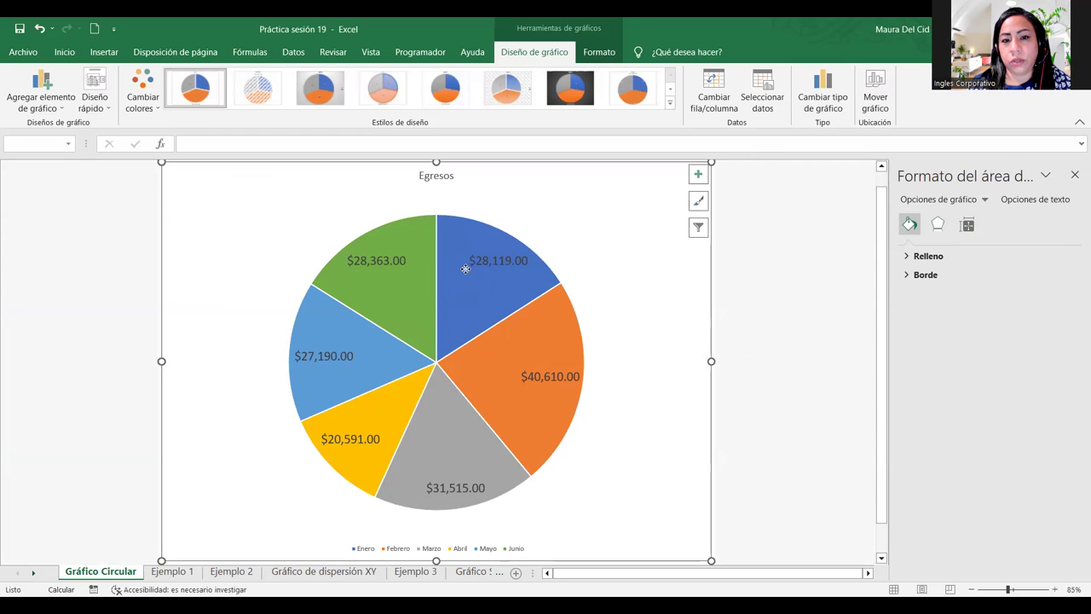
{"action": "left_click", "coordinate": [473, 263]}
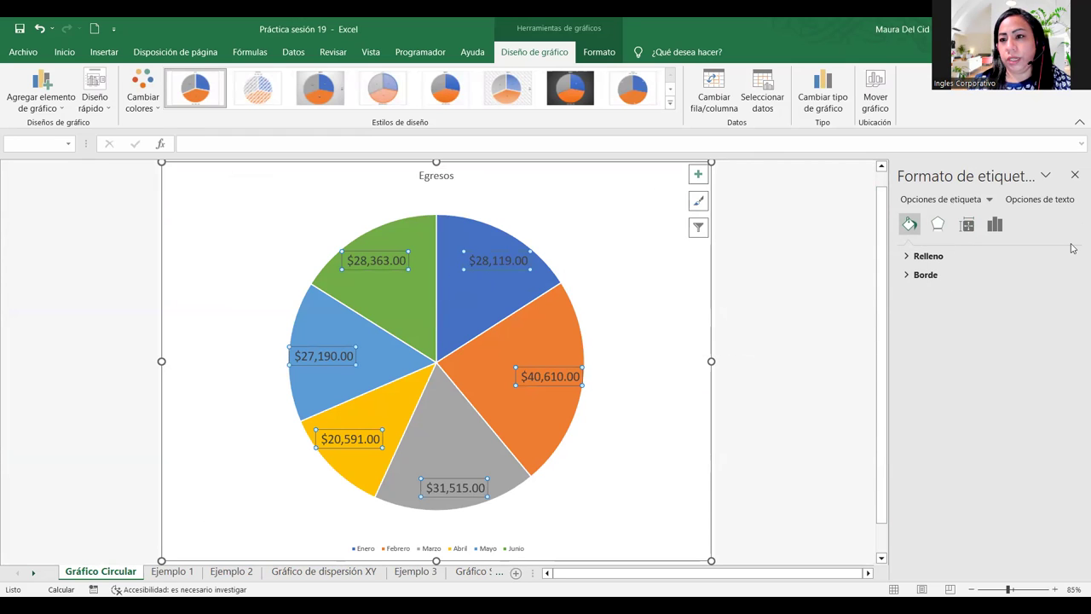
{"action": "left_click", "coordinate": [995, 225]}
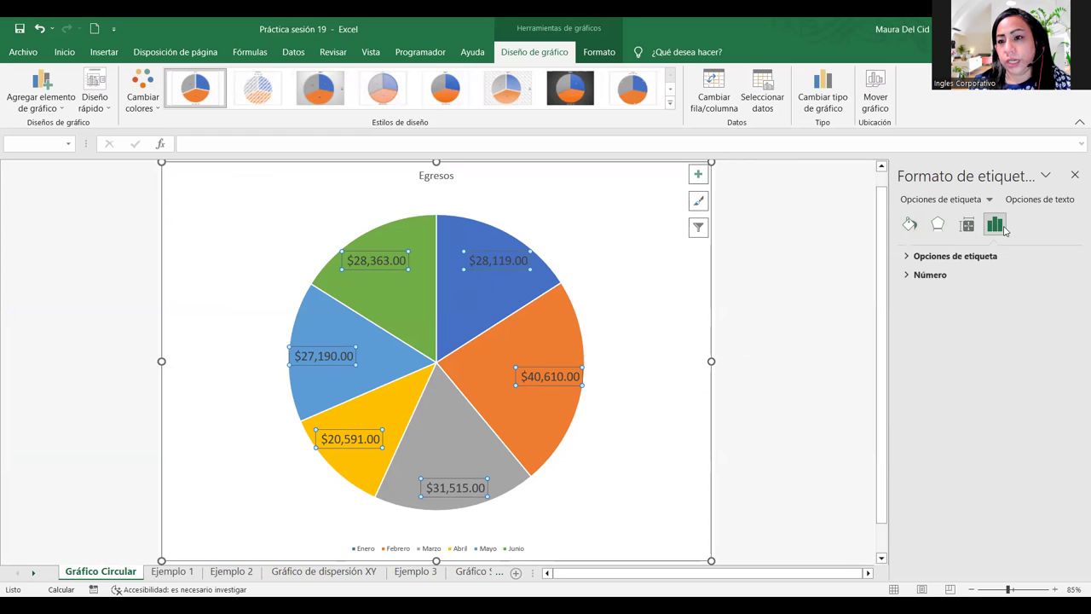
{"action": "left_click", "coordinate": [907, 257]}
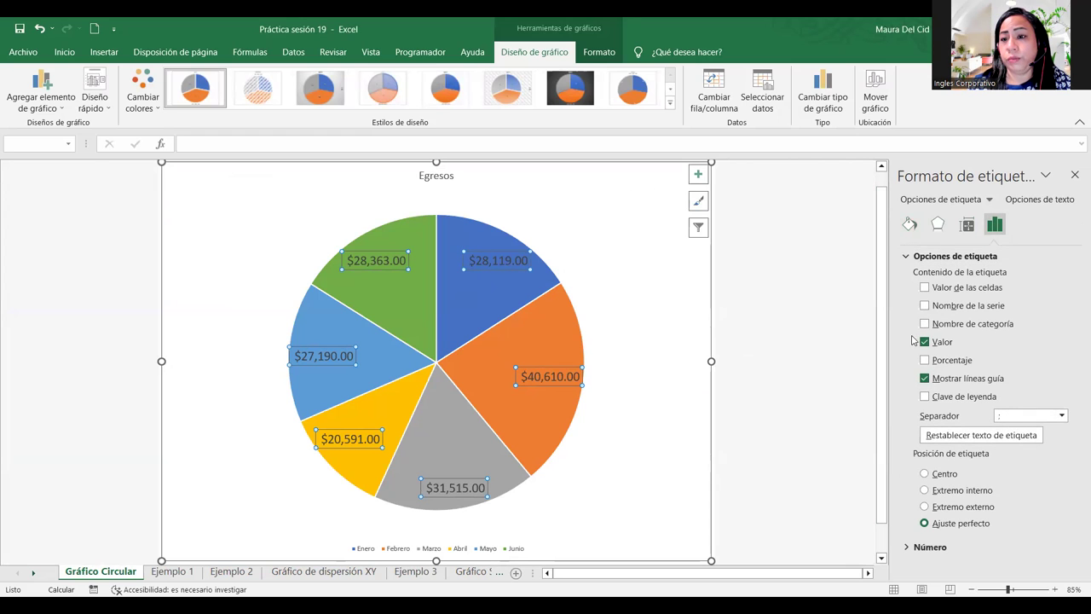
{"action": "left_click", "coordinate": [926, 358]}
{"action": "left_click", "coordinate": [926, 343]}
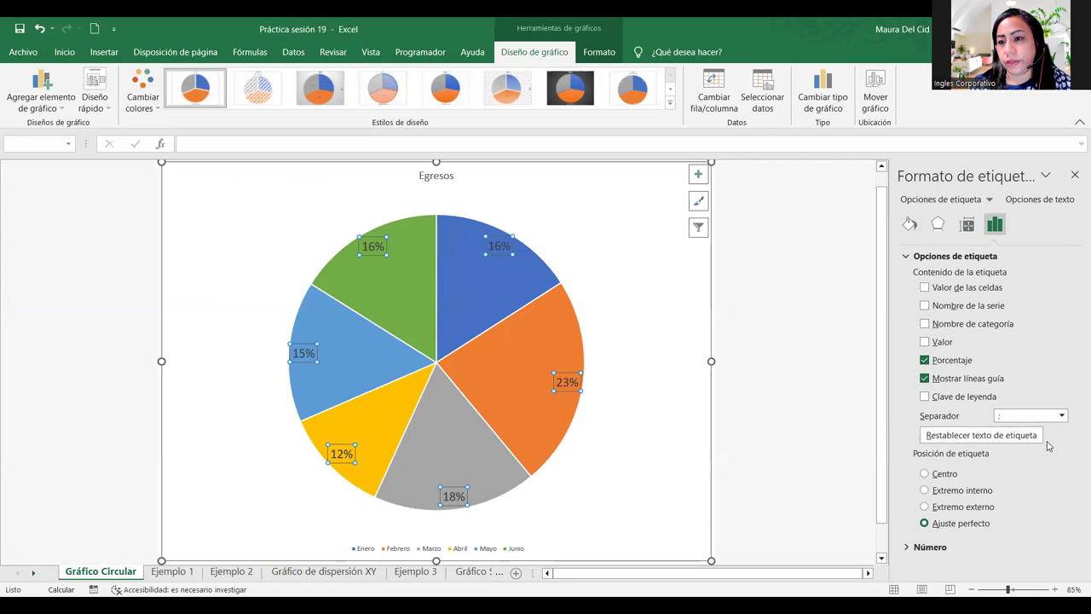
Try the Centro, Extremo interno, Extremo externo and Ajuste perfecto positions for the pie's percentage labels.
{"action": "left_click", "coordinate": [924, 474]}
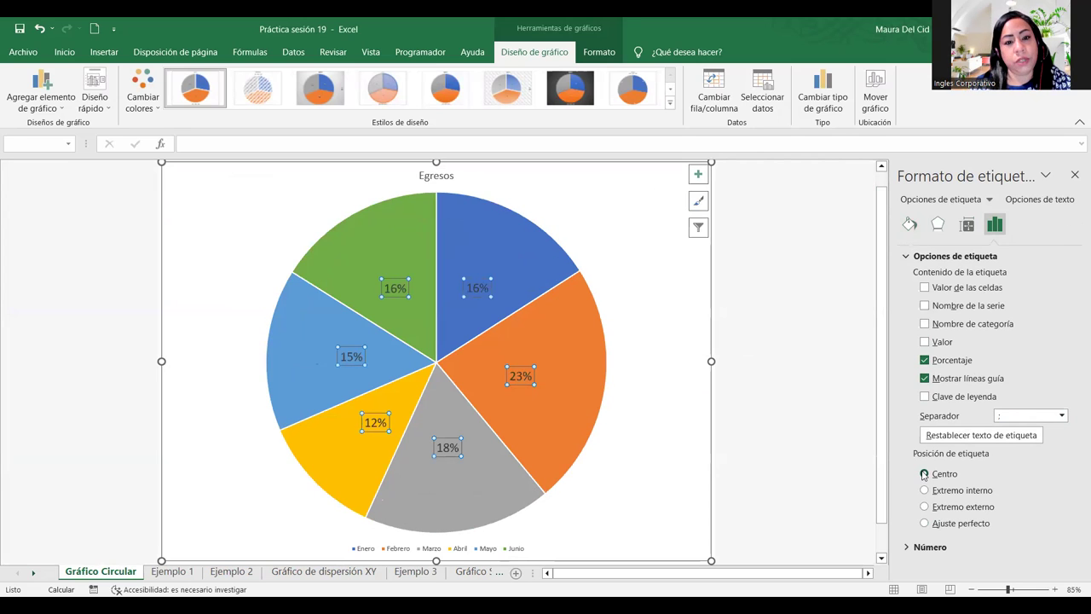
{"action": "left_click", "coordinate": [925, 490]}
{"action": "left_click", "coordinate": [928, 507]}
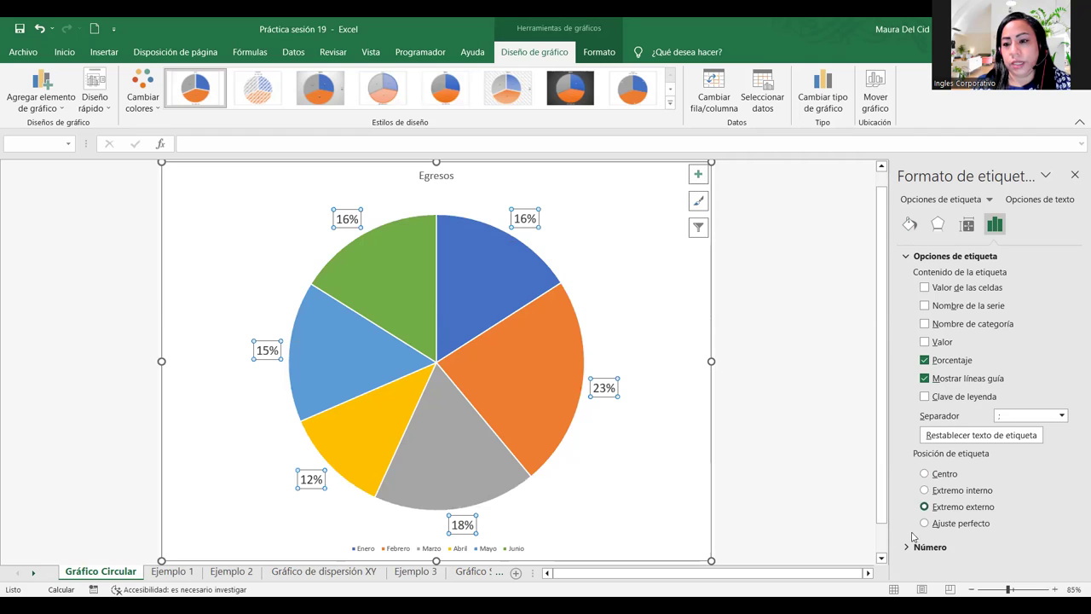
{"action": "left_click", "coordinate": [937, 524]}
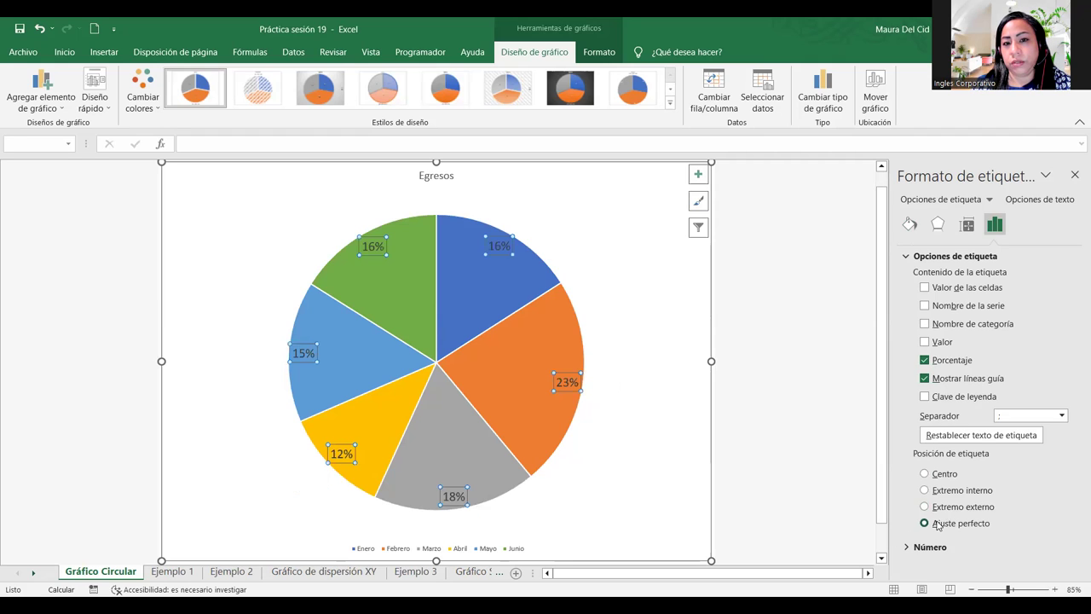
{"action": "left_click", "coordinate": [925, 474]}
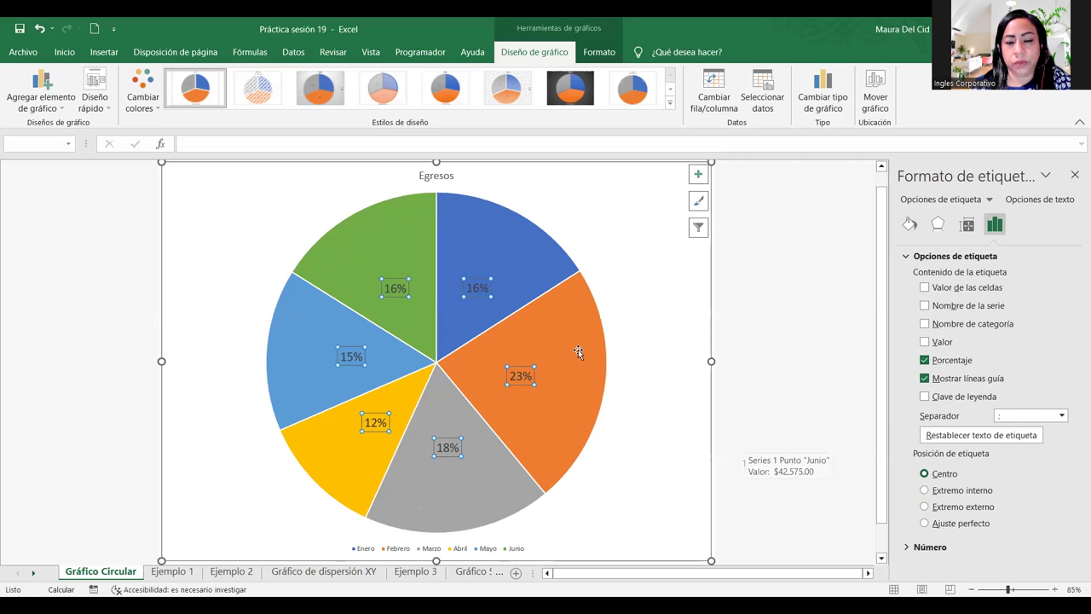
Place the pie's labels at Extremo externo and add the category name to the percentage, leaving the legend key off.
{"action": "scroll", "coordinate": [614, 309], "scroll_direction": "down", "scroll_amount": 1}
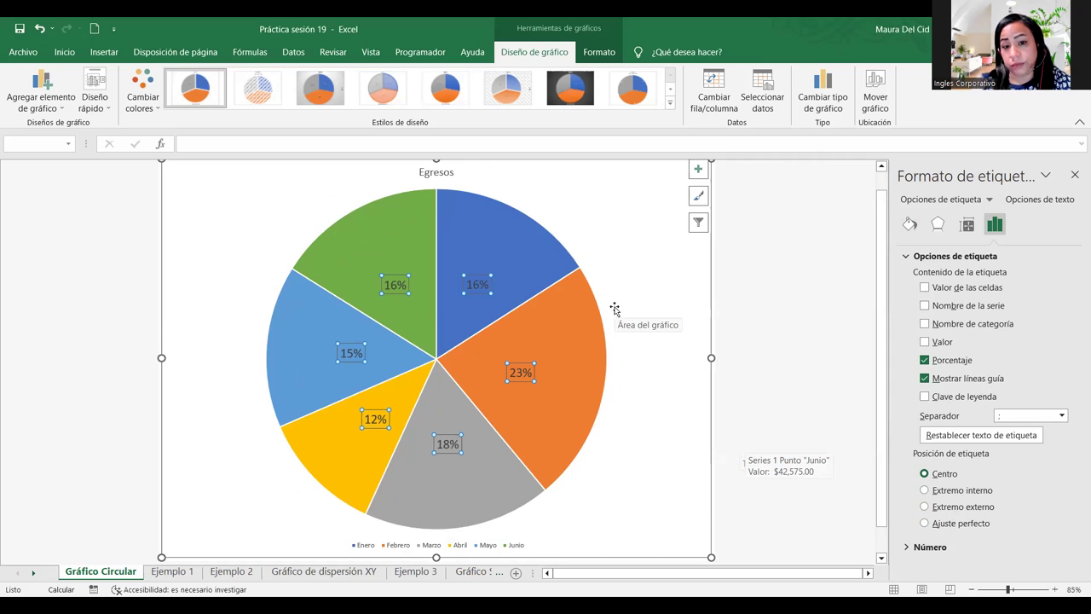
{"action": "left_click", "coordinate": [925, 397]}
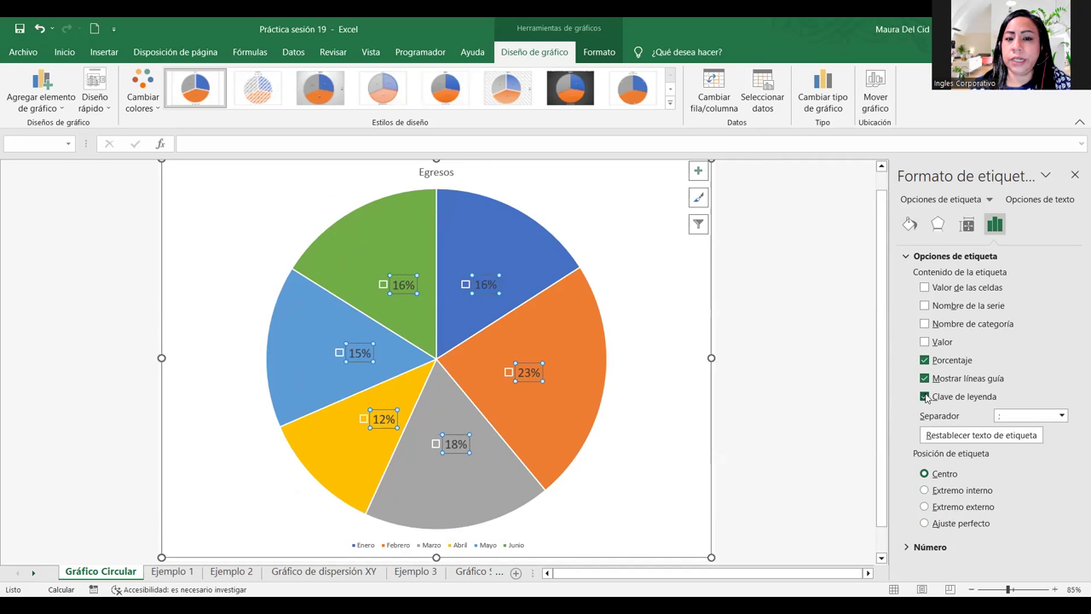
{"action": "left_click", "coordinate": [926, 507]}
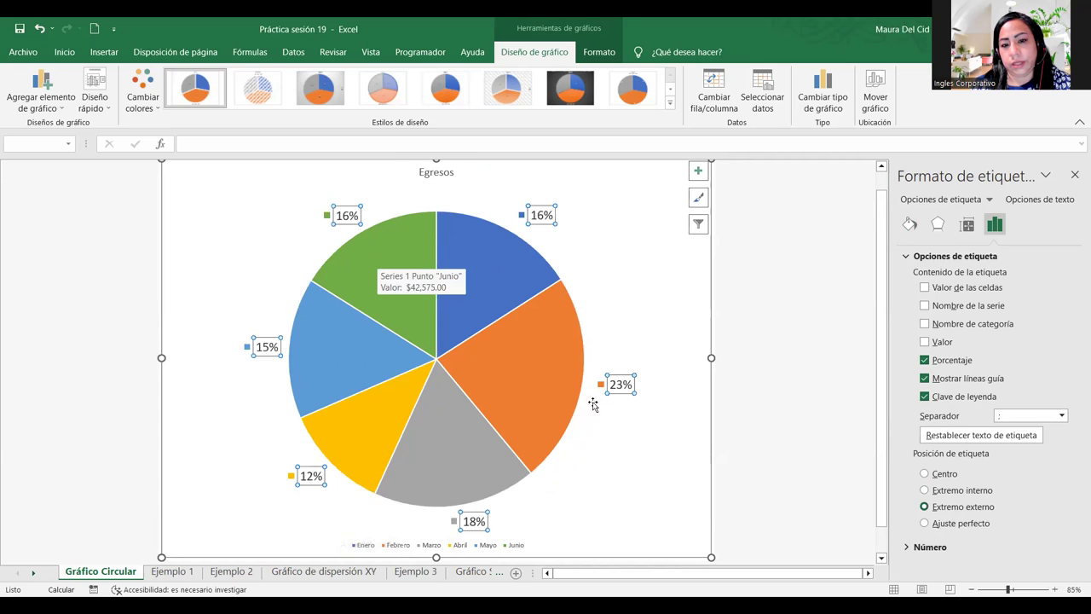
{"action": "left_click", "coordinate": [925, 397]}
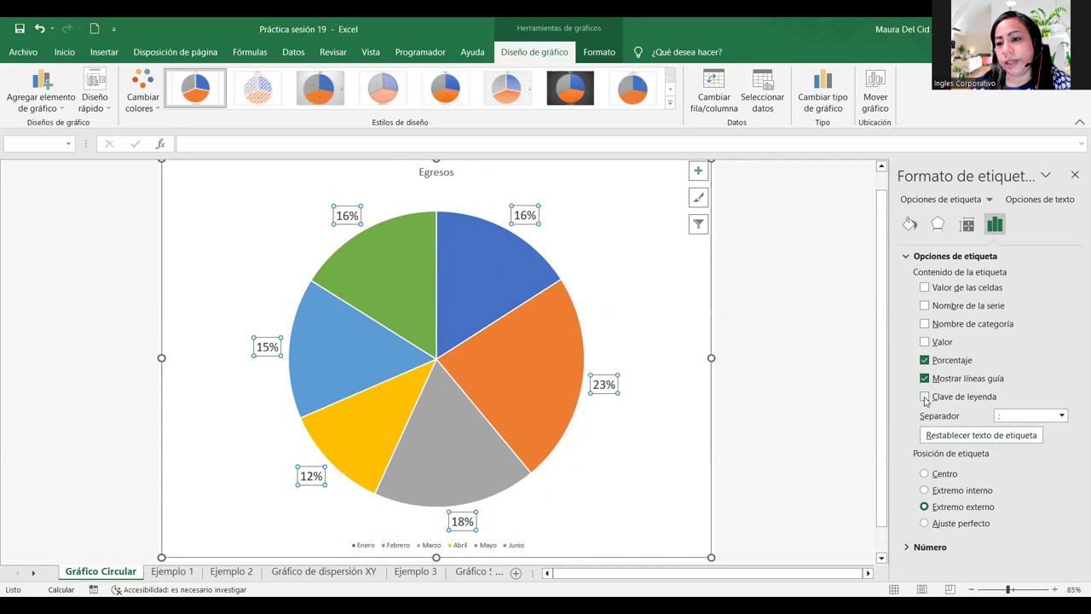
{"action": "left_click", "coordinate": [925, 324]}
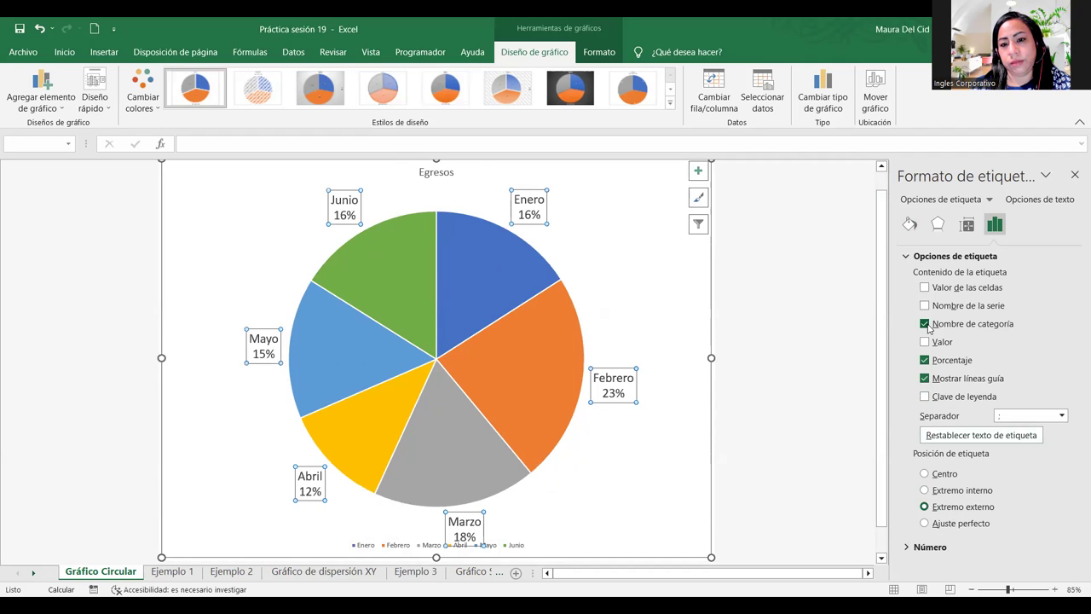